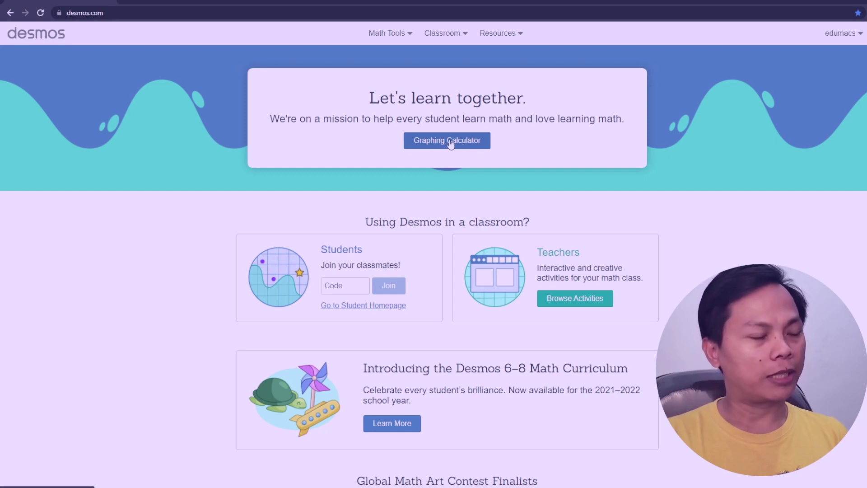
Step: Open the graphing calculator and plot the line y = 2x + 3
left_click(450, 142)
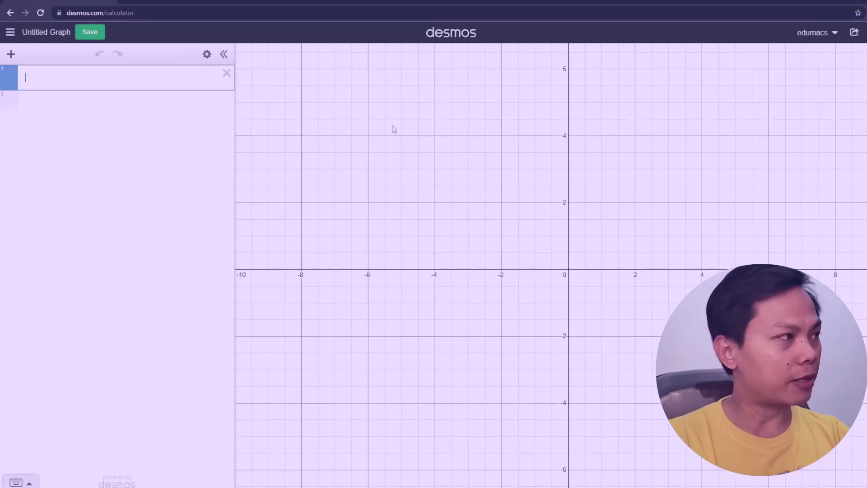
type("y = 2x")
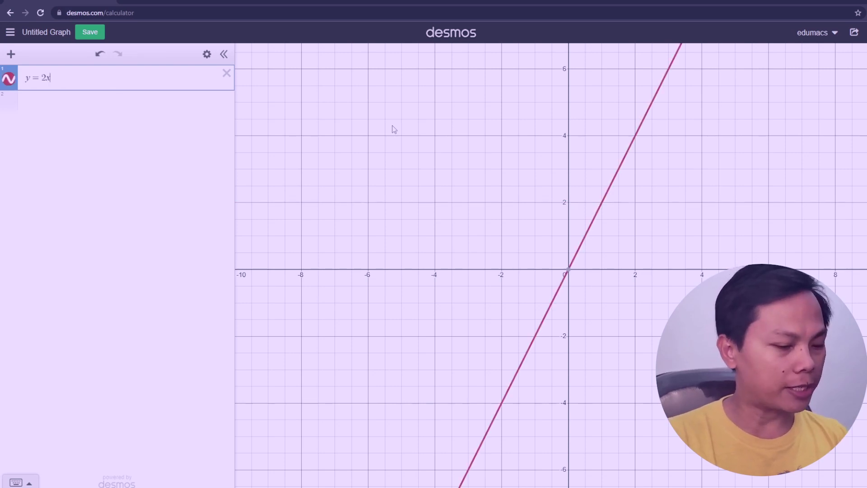
type(" + 3")
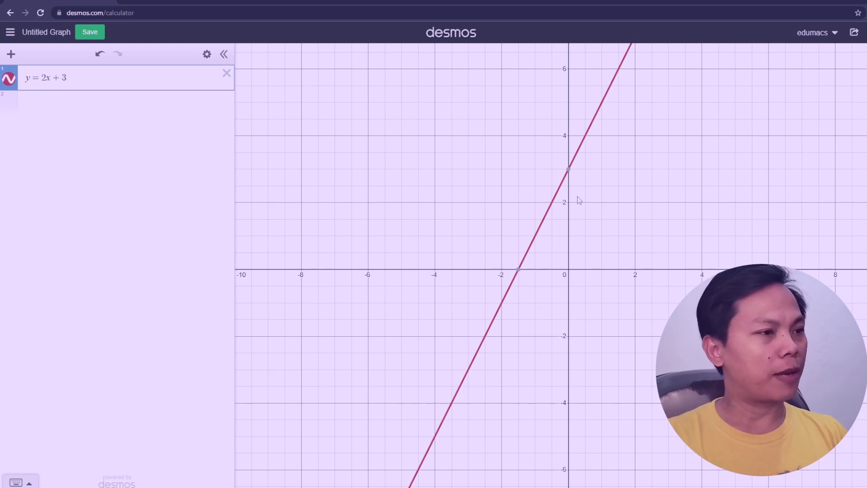
scroll(574, 195, "up", 3)
left_click_drag(575, 196, 539, 271)
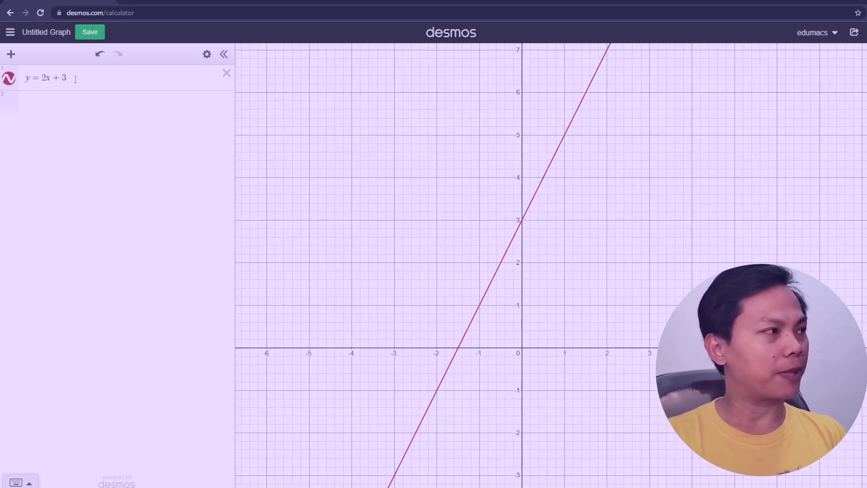
left_click_drag(71, 78, 42, 73)
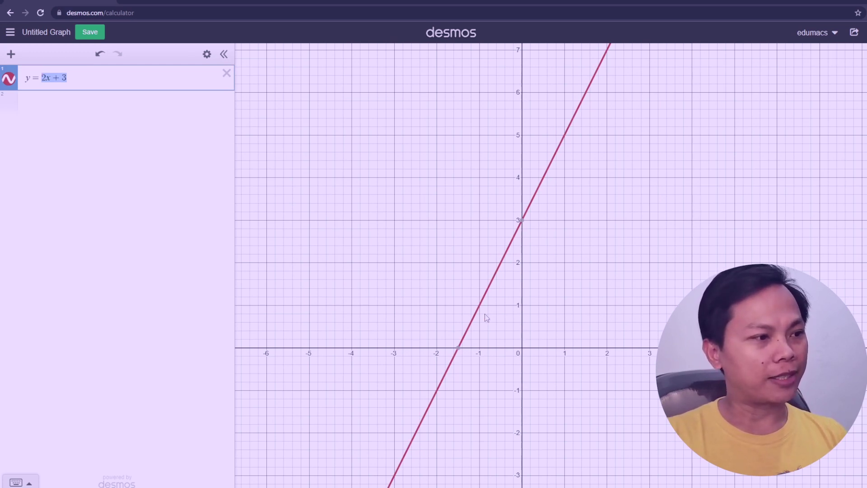
Step: Turn on arrows for the graph axes and label the x-axis X and the y-axis Y
left_click(853, 54)
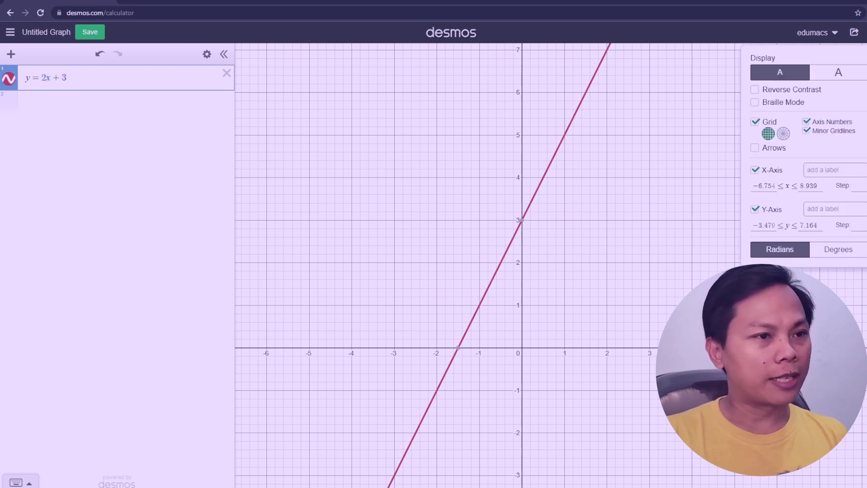
left_click(755, 149)
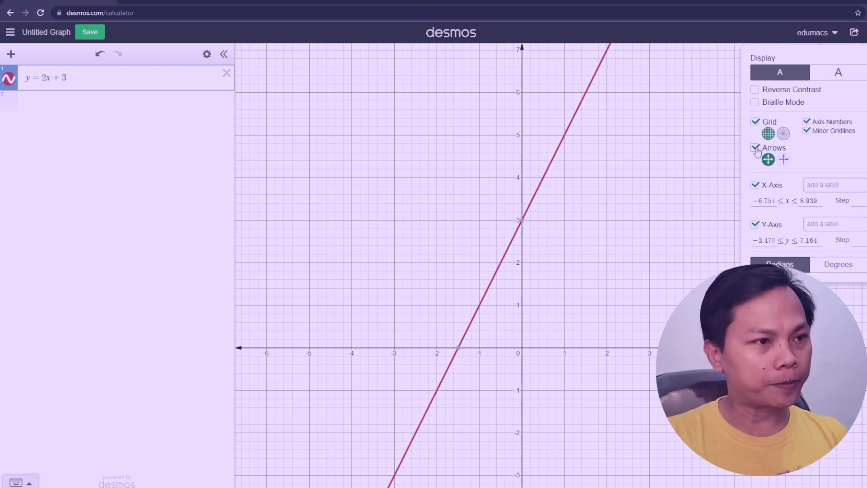
left_click(824, 182)
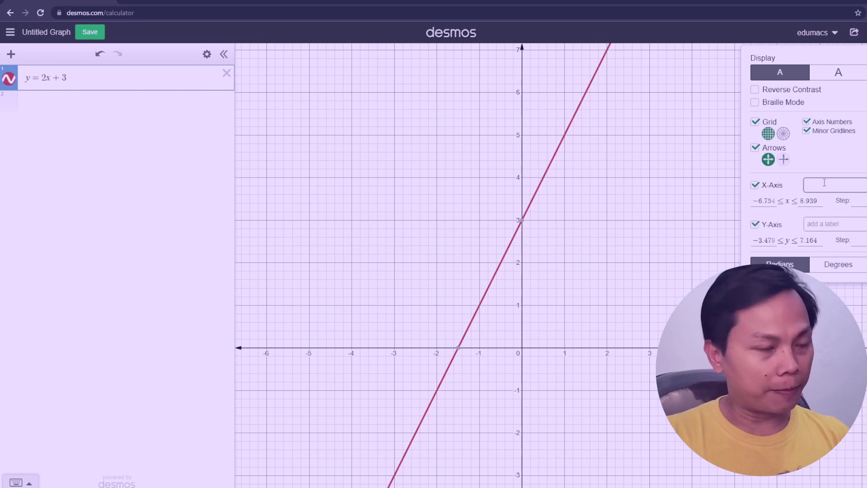
type("x")
left_click(827, 228)
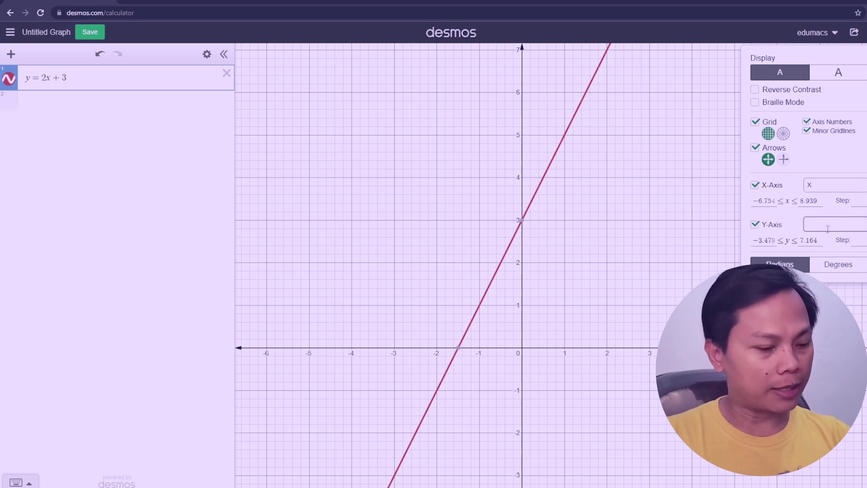
type("y")
left_click(699, 250)
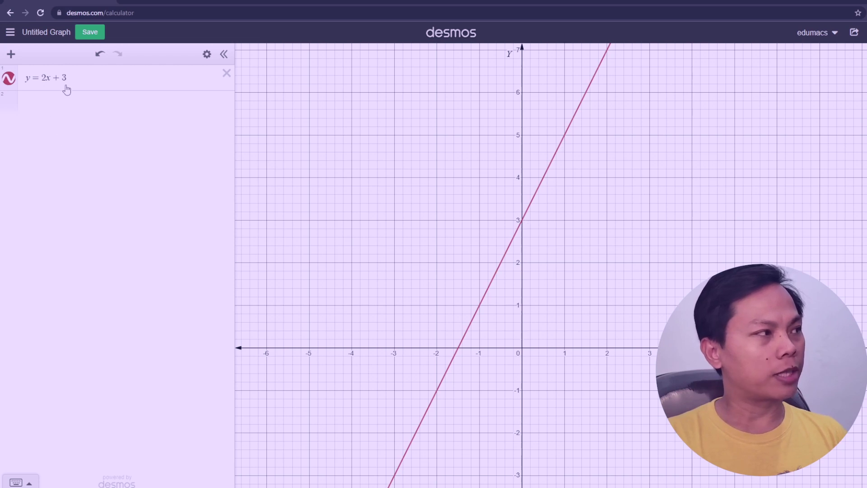
Step: Add the function f(x) = 3x - 2 as a second expression below y = 2x + 3
left_click_drag(41, 77, 46, 78)
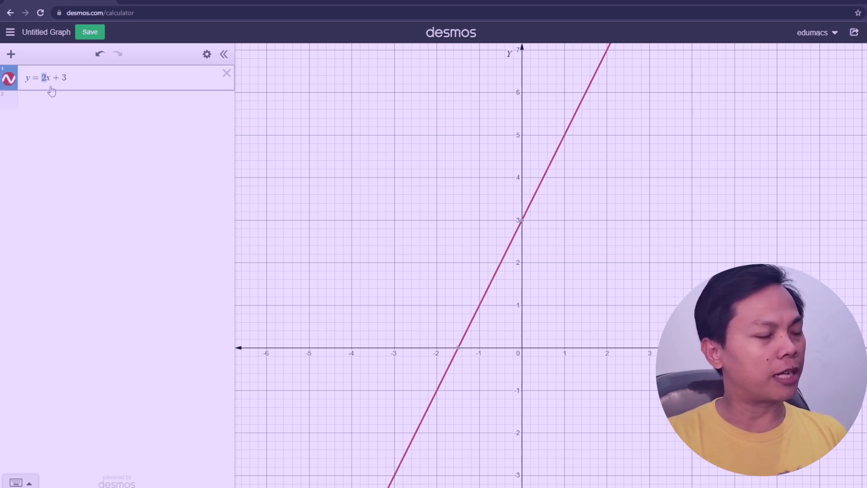
left_click(79, 115)
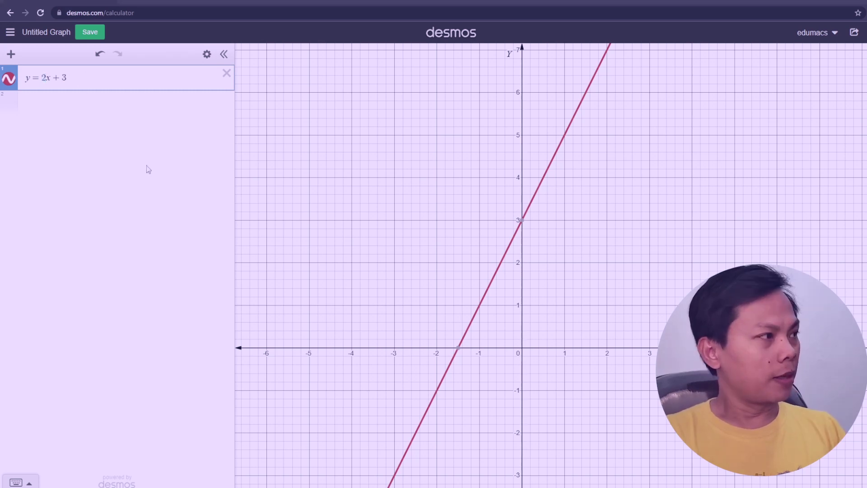
key("Return")
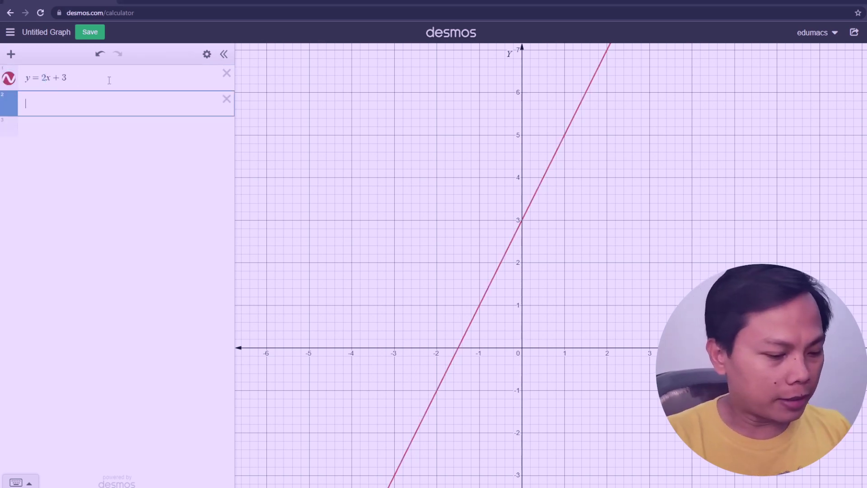
type("f(x)")
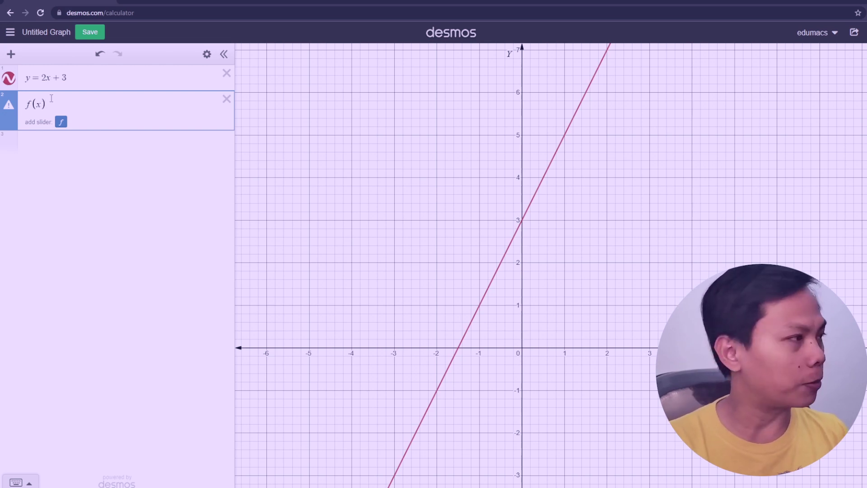
type("=")
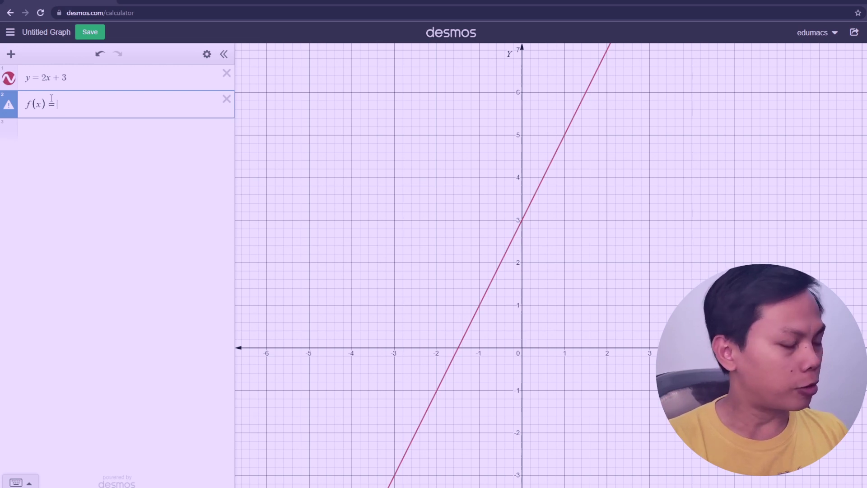
type("3x-2")
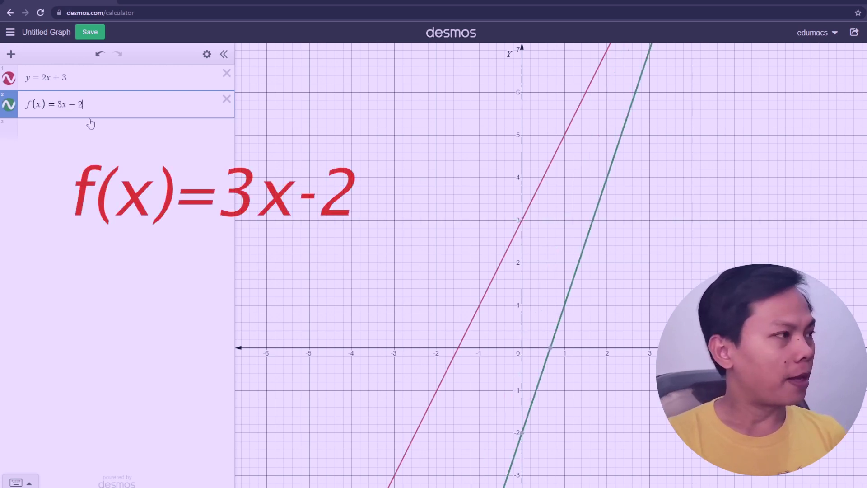
Step: Hide the graph of y = 2x + 3 while keeping its expression in the list
left_click(10, 82)
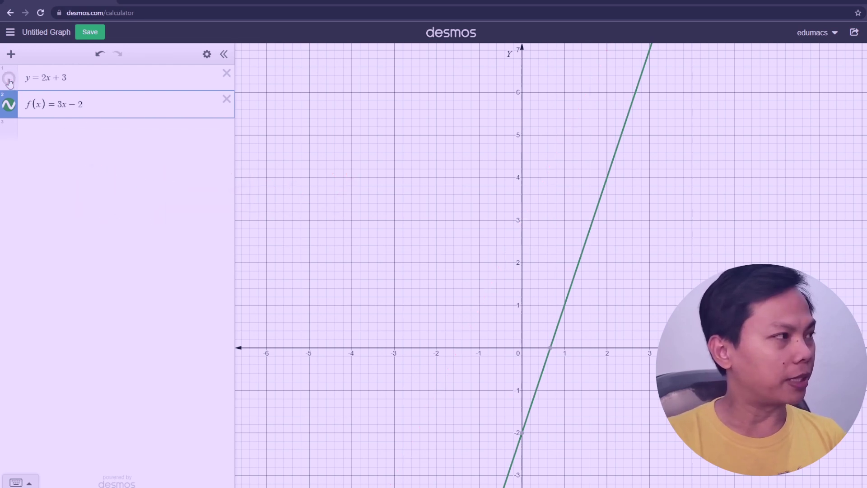
left_click(10, 81)
left_click(10, 81)
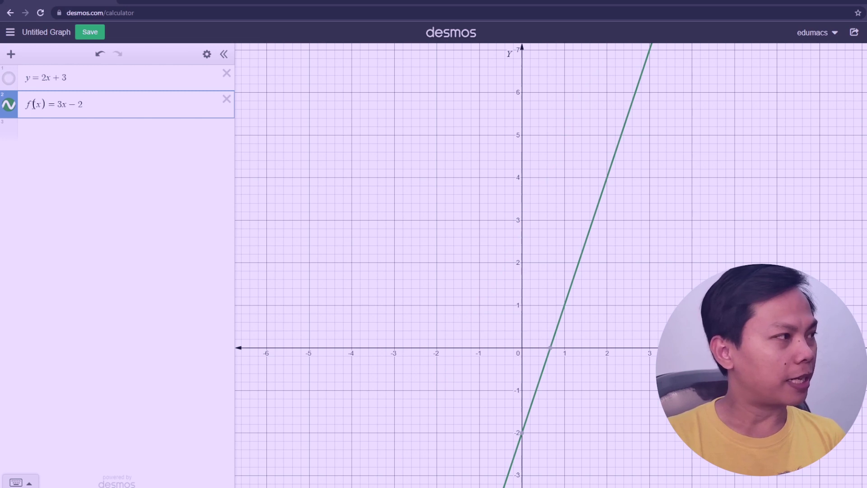
left_click_drag(27, 105, 84, 103)
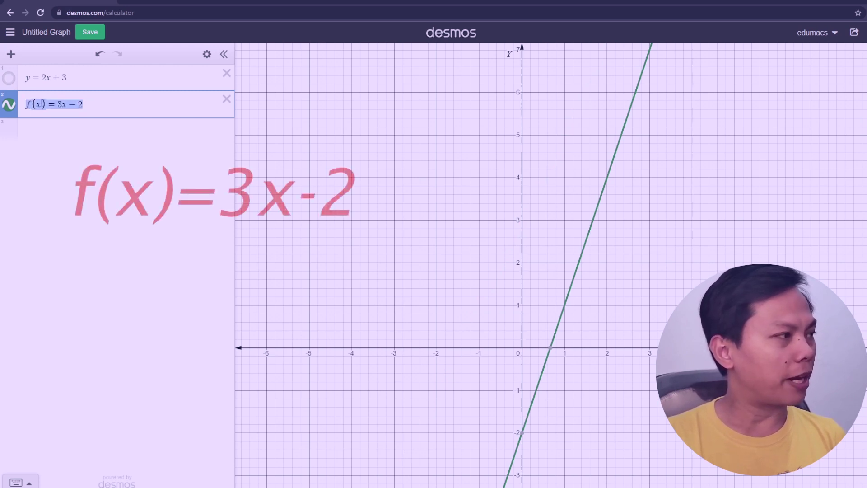
left_click_drag(26, 78, 89, 76)
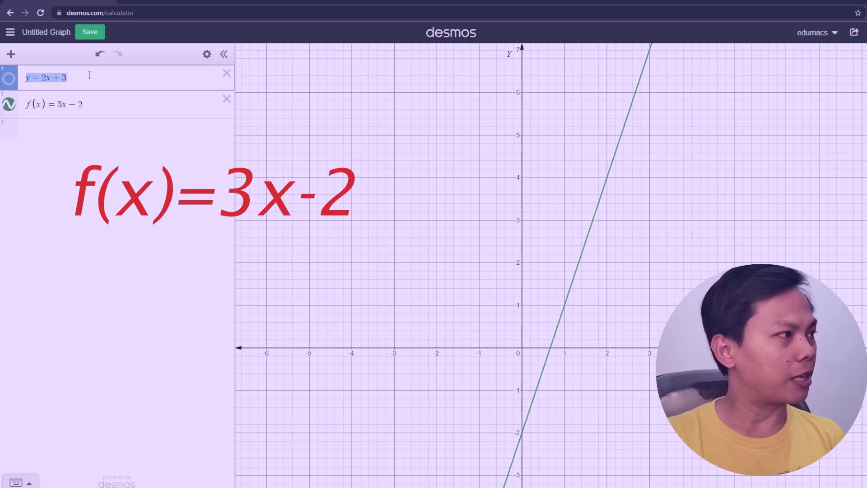
left_click(32, 81)
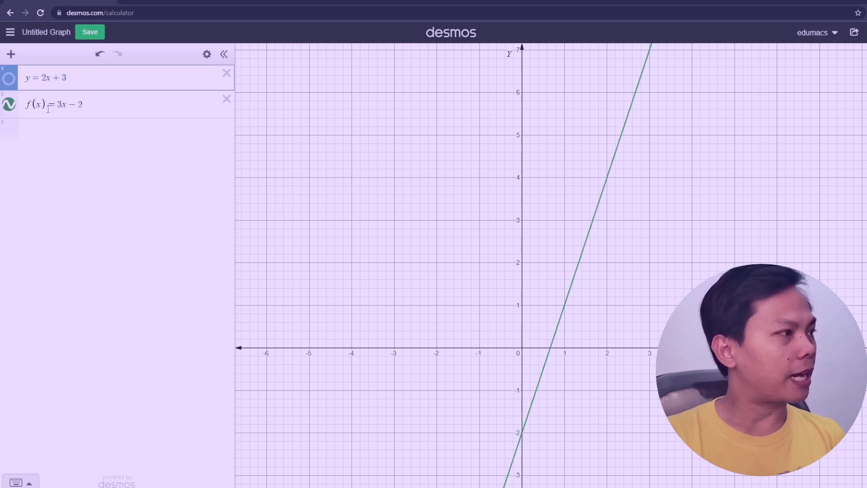
Step: Add a third expression that evaluates f(0) for the function f(x) = 3x - 2
left_click(85, 105)
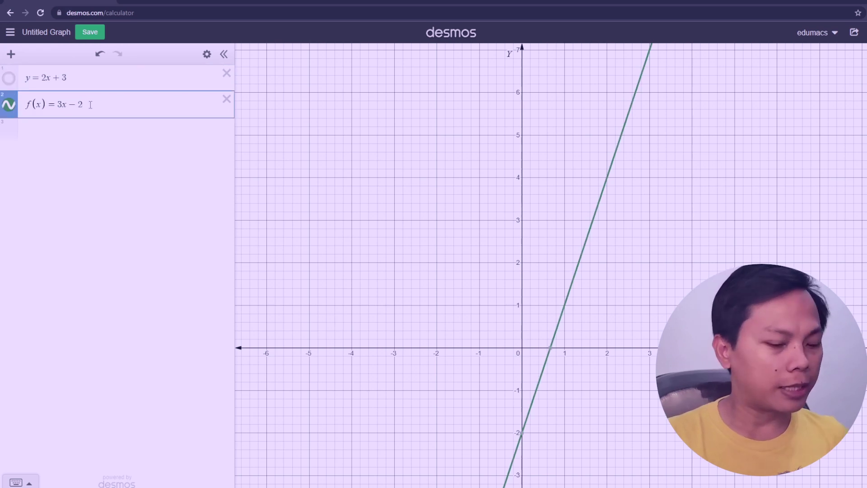
key("Return")
type("f(0)")
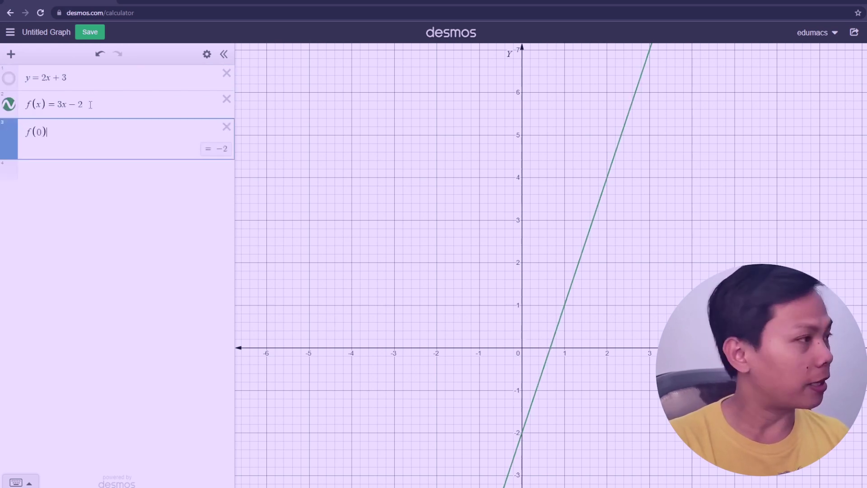
left_click(38, 104)
double_click(37, 104)
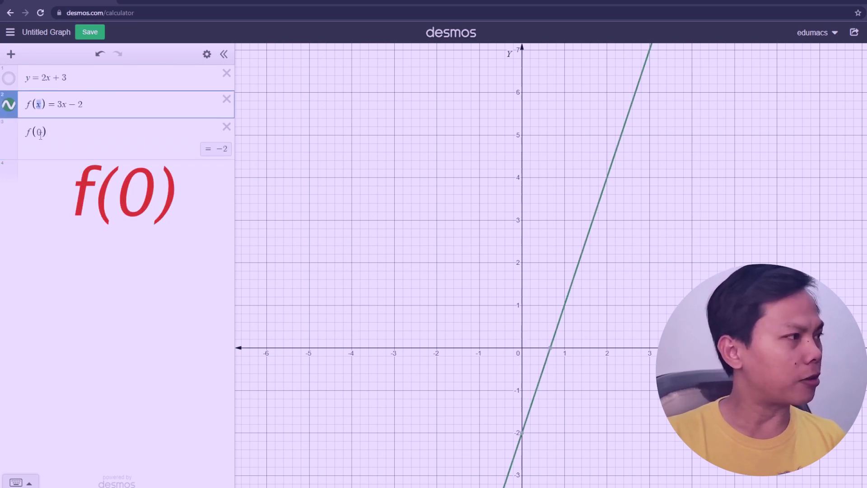
double_click(63, 105)
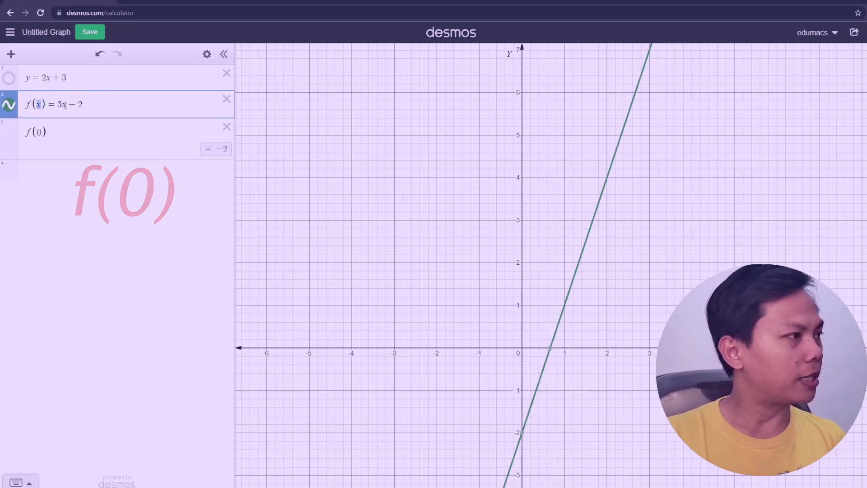
left_click_drag(63, 104, 82, 106)
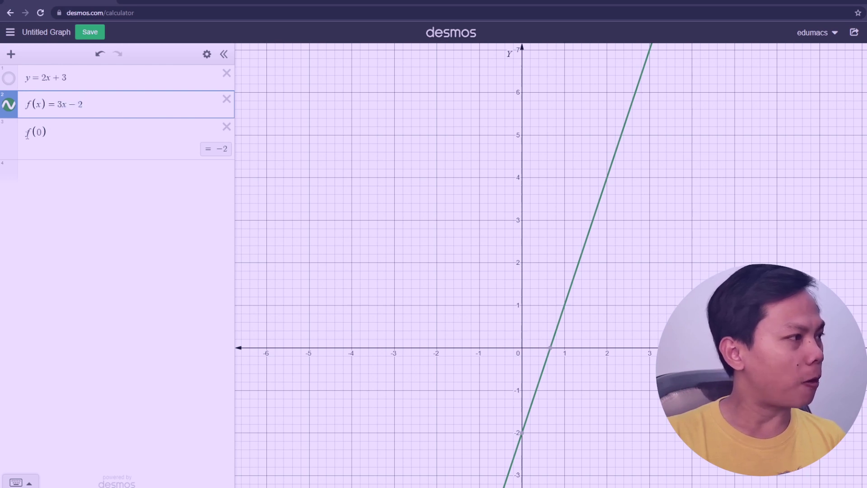
Step: Change the evaluation expression's argument so that it computes f(1)
left_click_drag(26, 133, 66, 131)
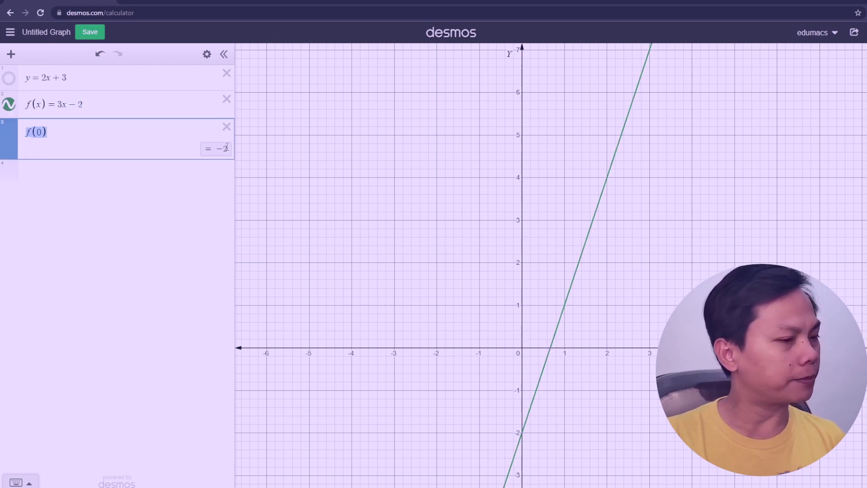
left_click(42, 134)
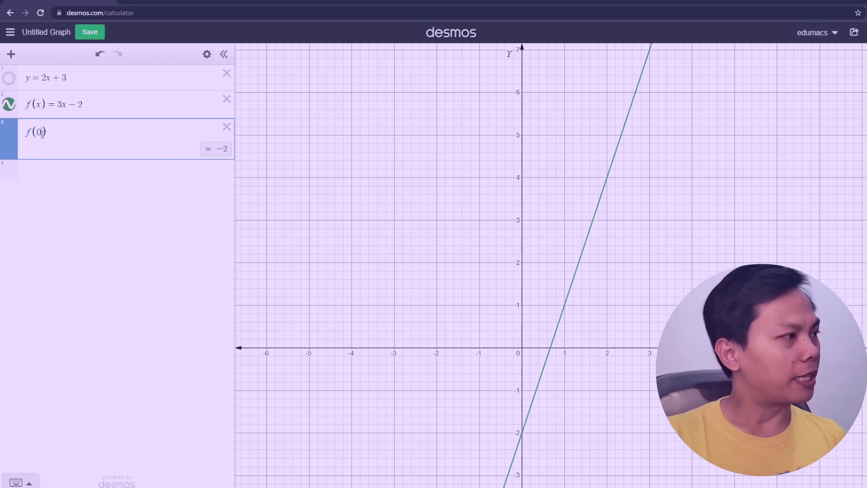
type("1")
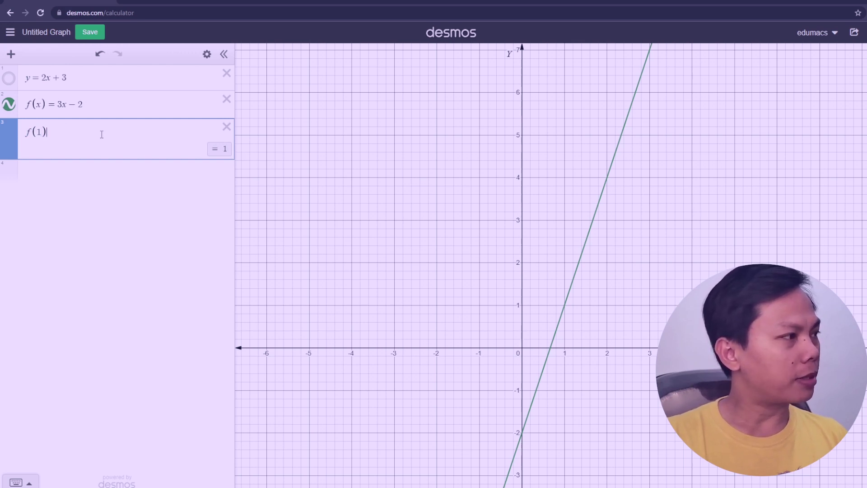
Step: Add the quadratic function g(x) = x^2 as a new expression below f(1)
key("Return")
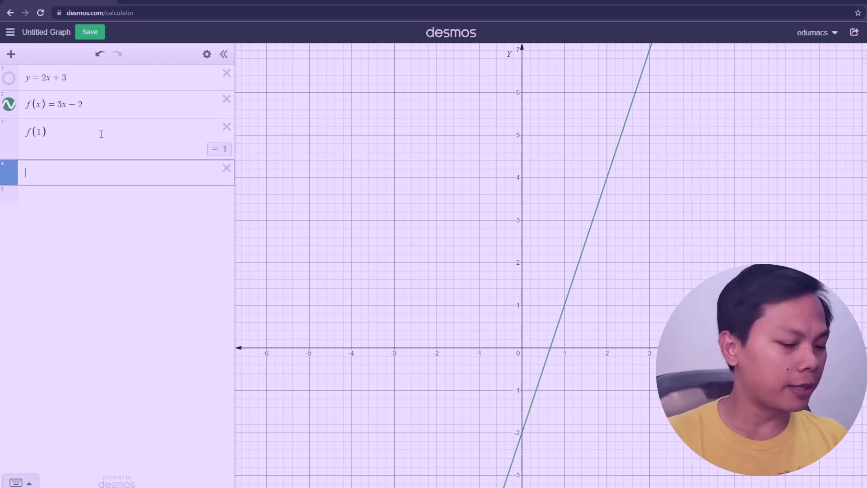
type("g(x)=")
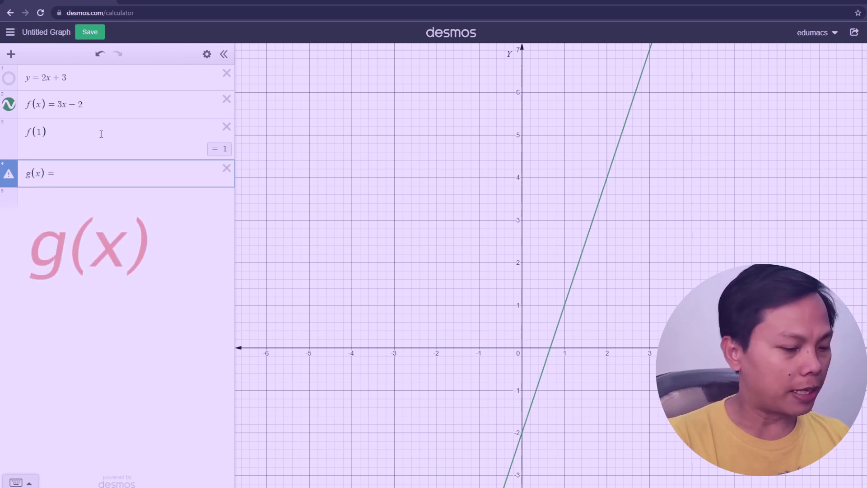
type("x")
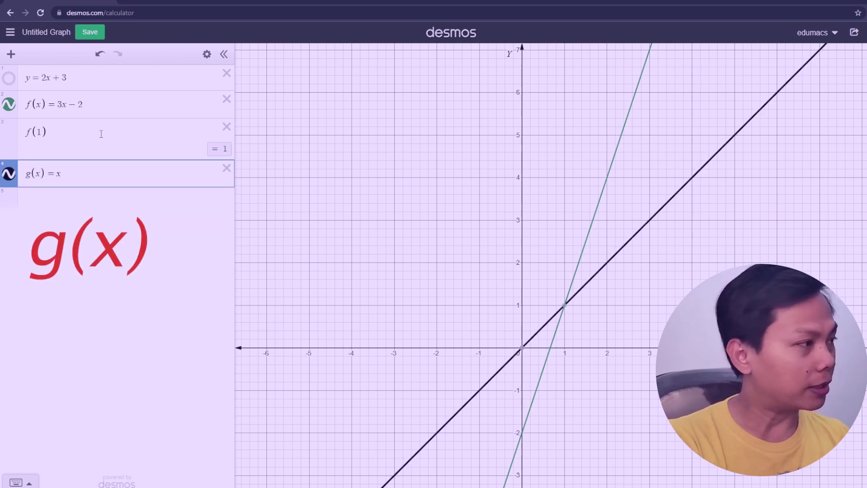
type("^")
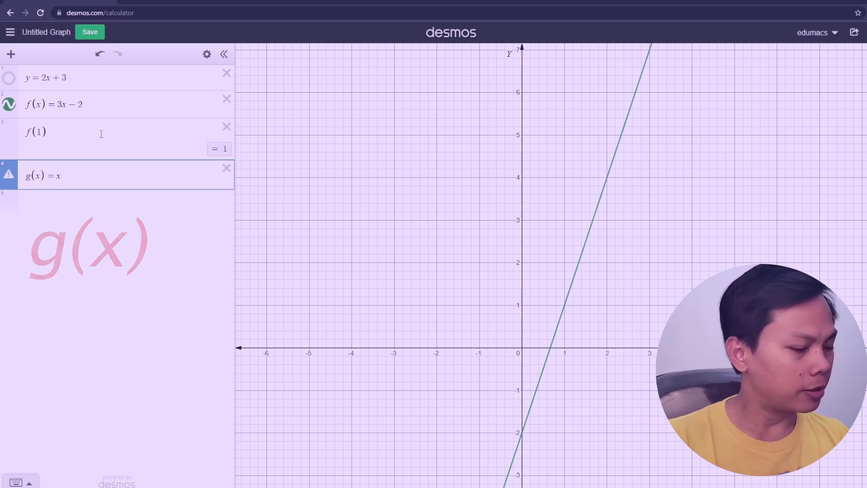
type("2")
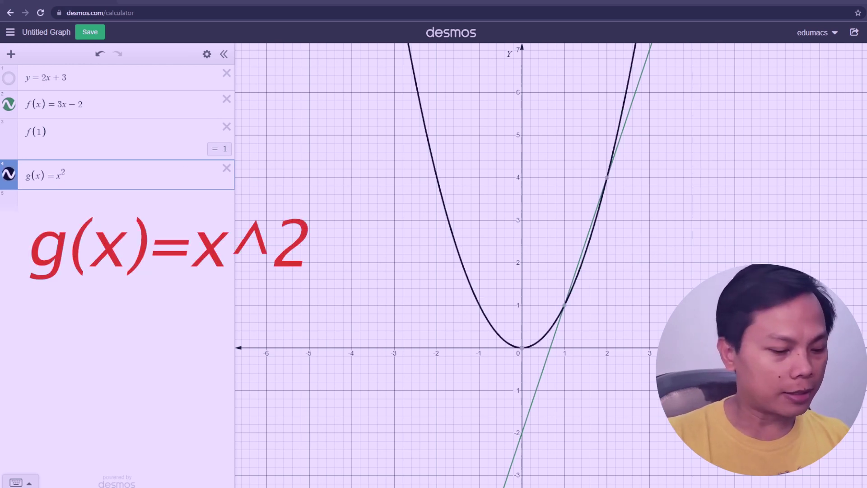
Step: Switch to Notepad, write x^2 to show the exponent notation, highlight the caret, and minimize Notepad
key("alt+Tab")
type("X")
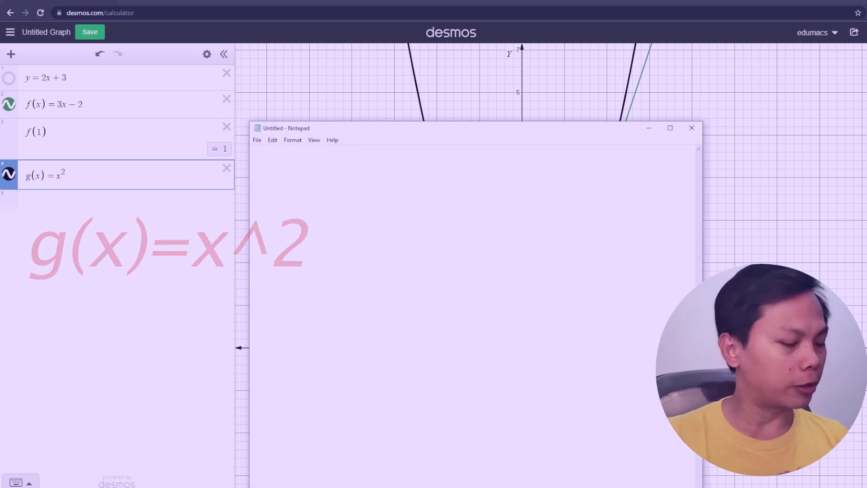
type("^2")
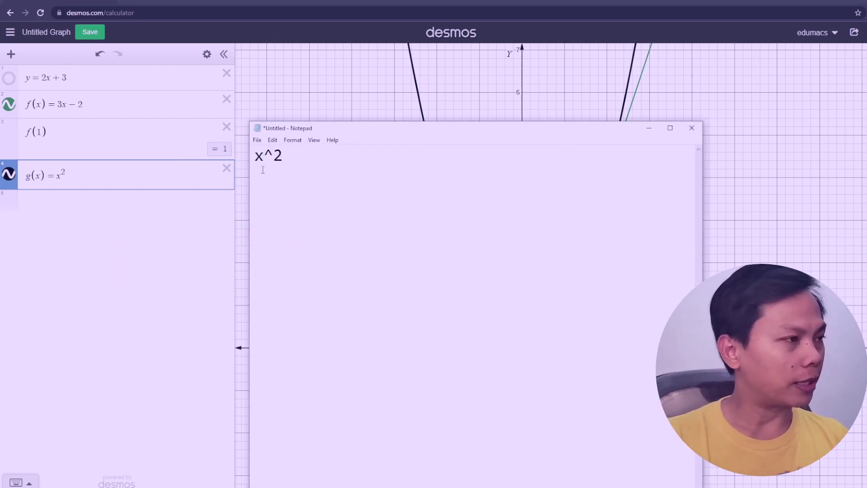
double_click(268, 157)
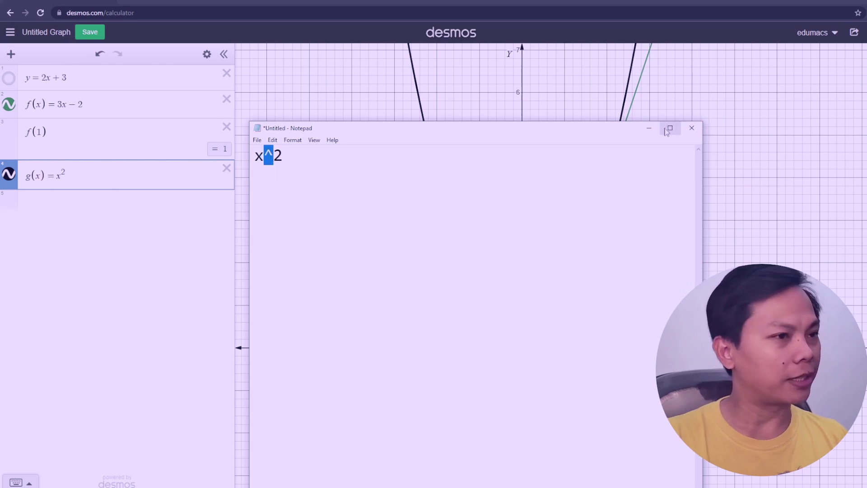
left_click(644, 131)
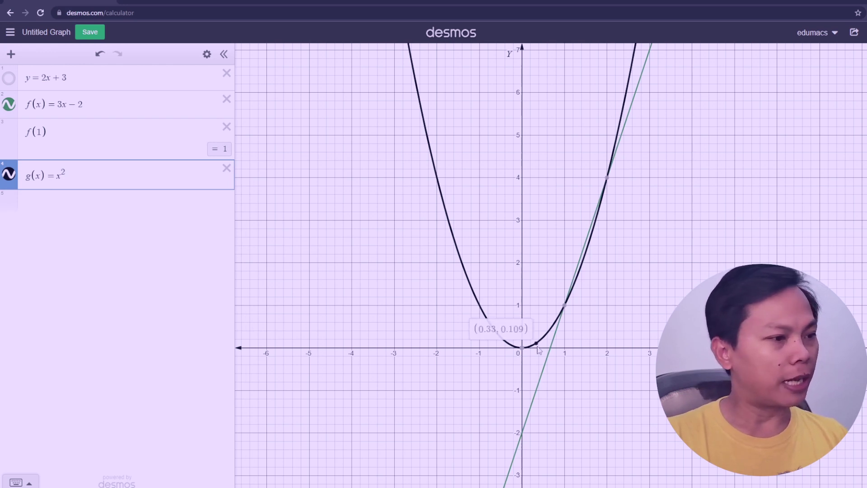
Step: Toggle the graph of g(x) = x^2 off and back on twice
left_click(9, 175)
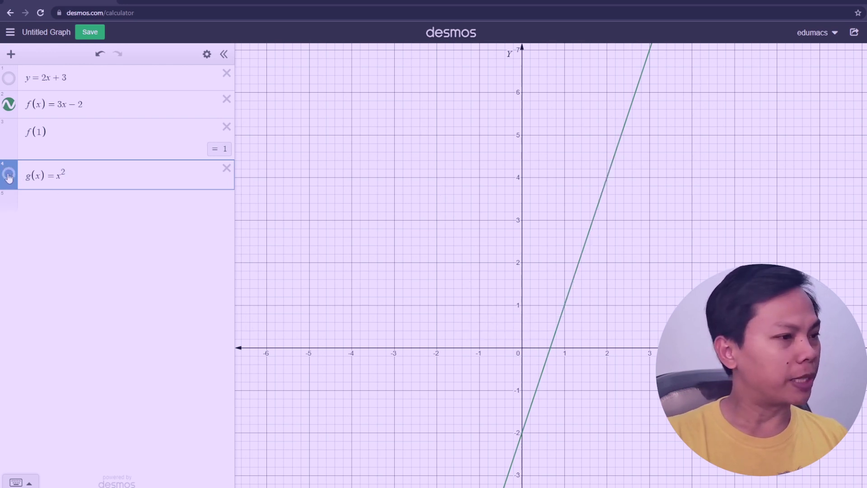
left_click(9, 176)
left_click(9, 175)
left_click(9, 176)
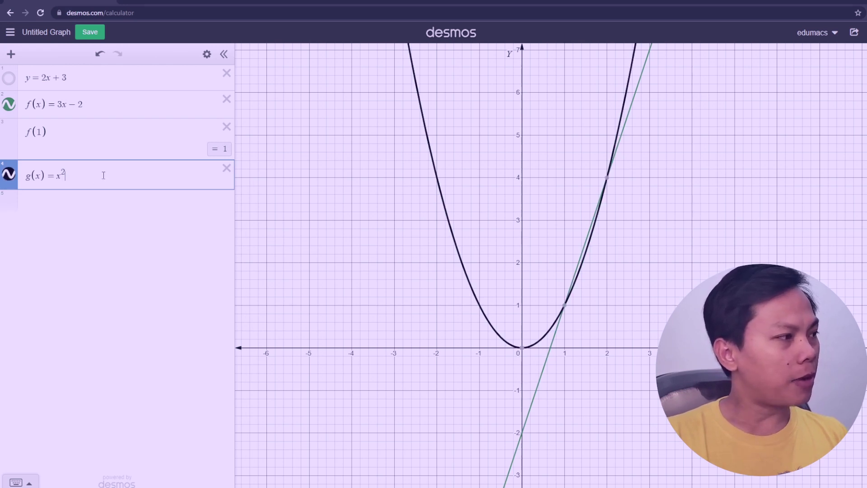
Step: Add the subscripted function f_0(x) = 4 - x^2 as a new expression below g(x)
key("Return")
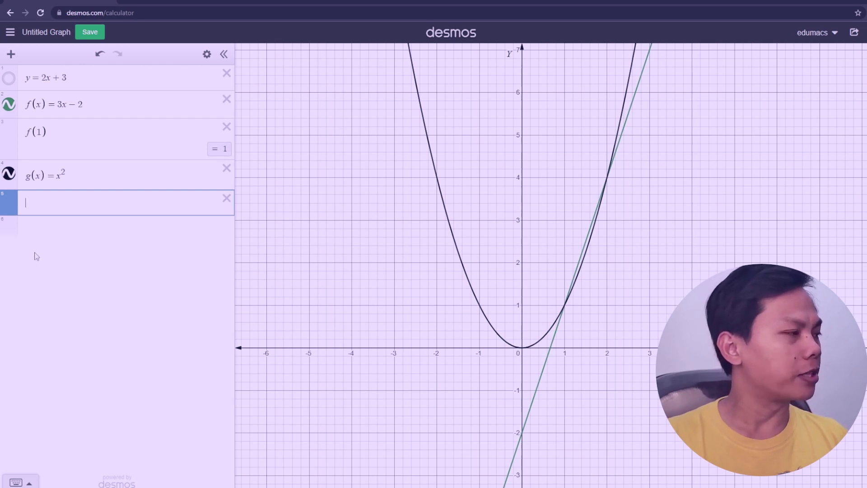
type("f(")
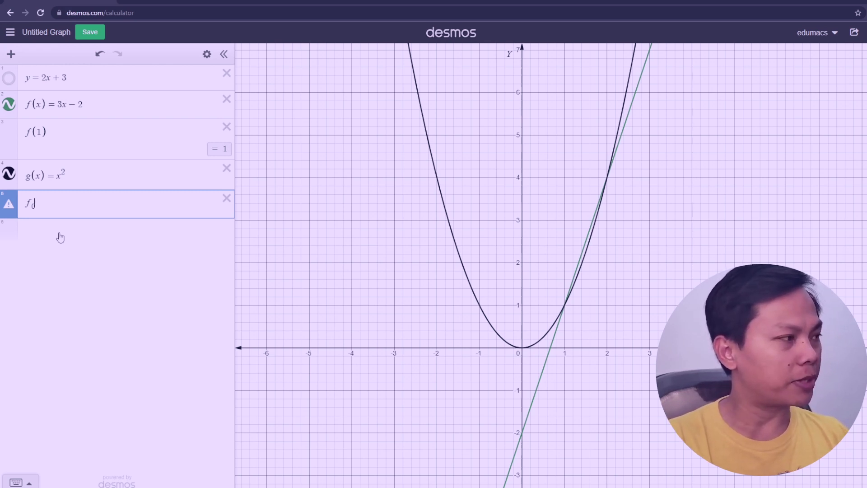
type("(x)")
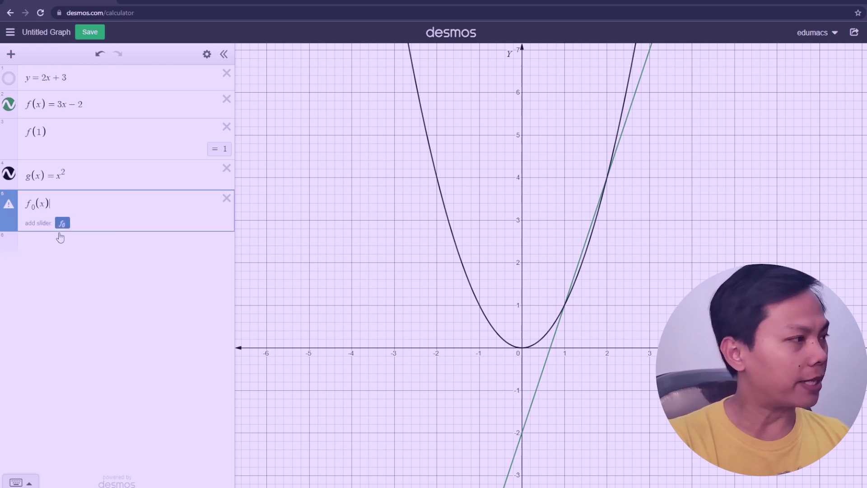
type("=")
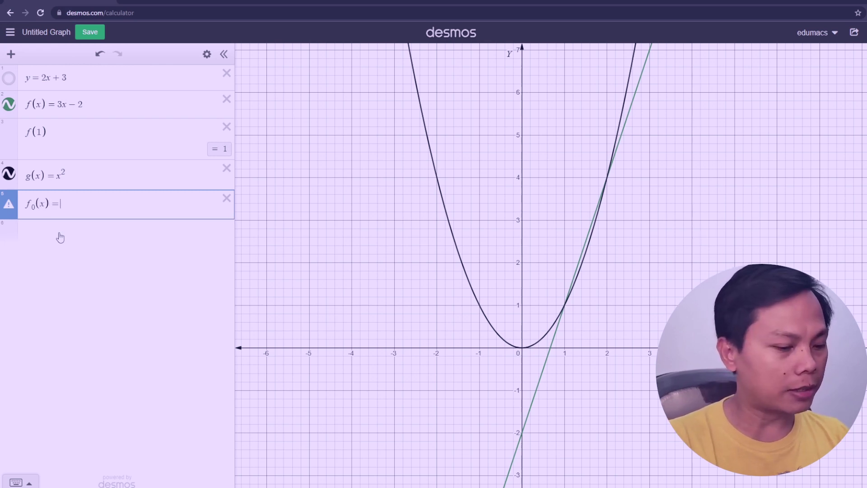
type("4")
type("-x^2")
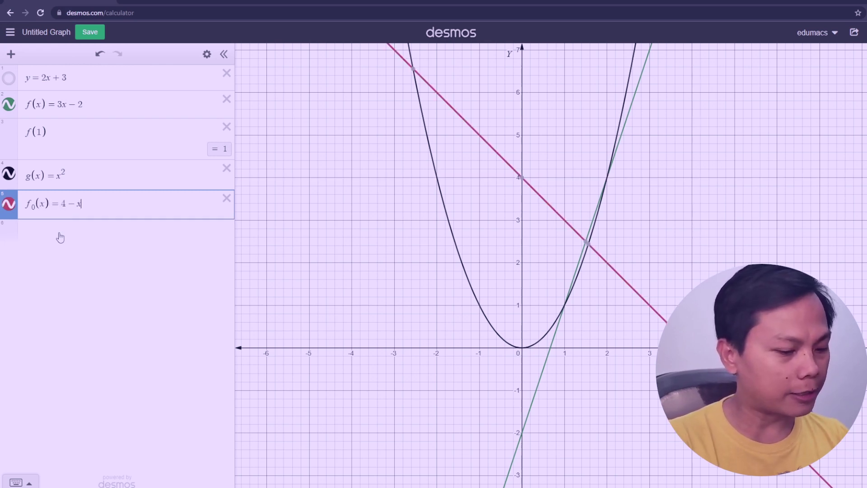
Step: Hide the graphs of g(x) and f(x), and toggle the graph of f_0(x) off and back on
left_click(9, 173)
left_click(10, 109)
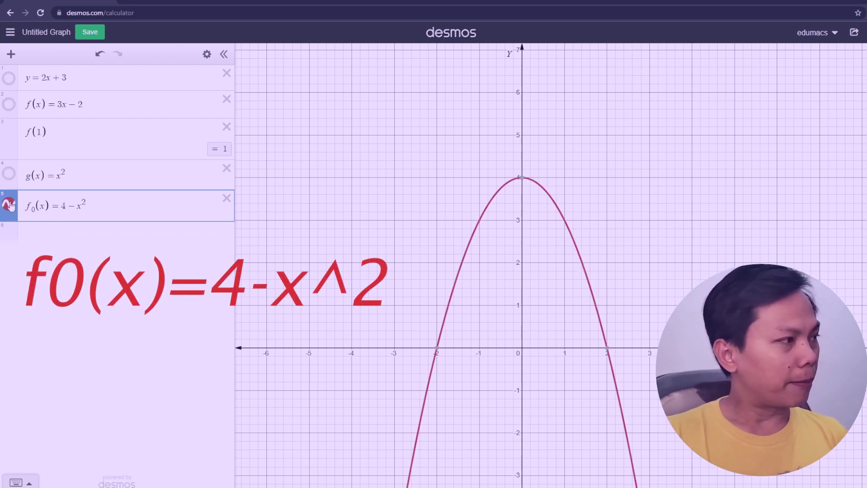
left_click(9, 204)
left_click(8, 204)
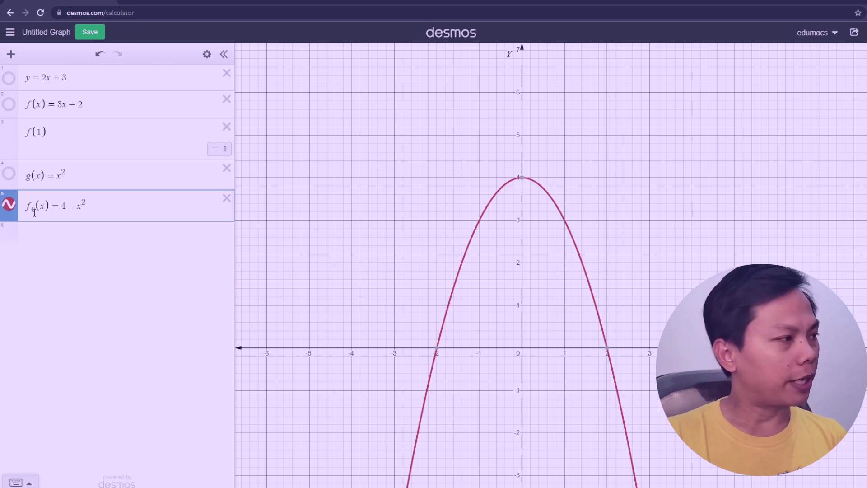
Step: Highlight the subscript 0 and the argument x in the f_0(x) = 4 - x^2 expression
left_click_drag(34, 212, 30, 212)
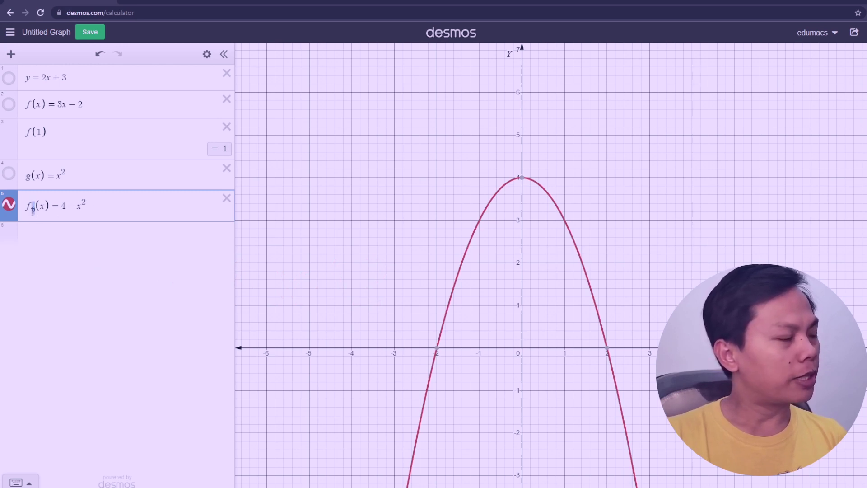
left_click_drag(46, 206, 40, 206)
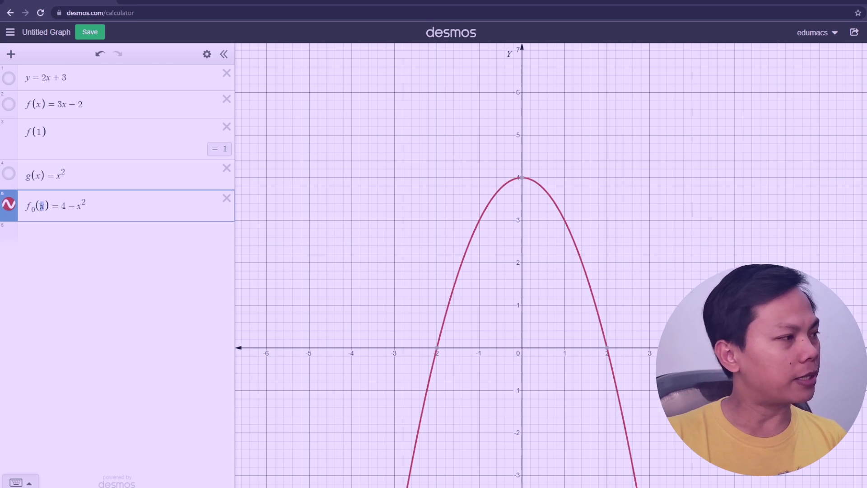
left_click(96, 201)
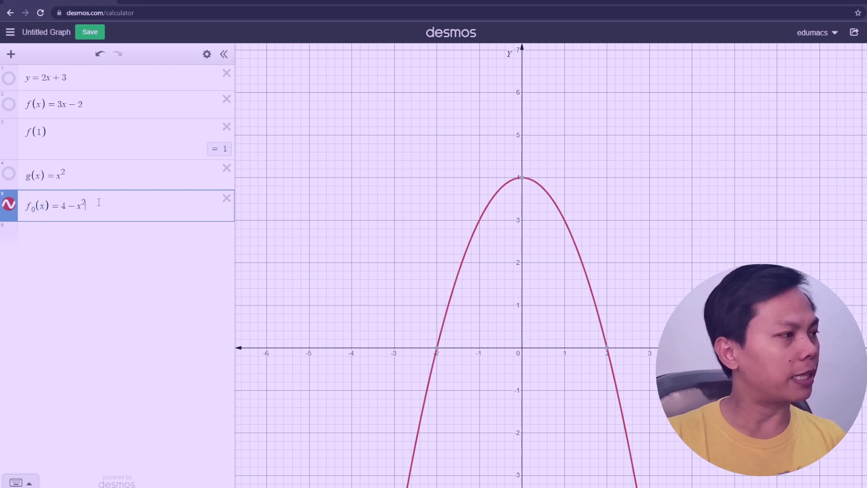
Step: Add an expression below f_0(x) that evaluates f_0(1)
key("Return")
type("f_0")
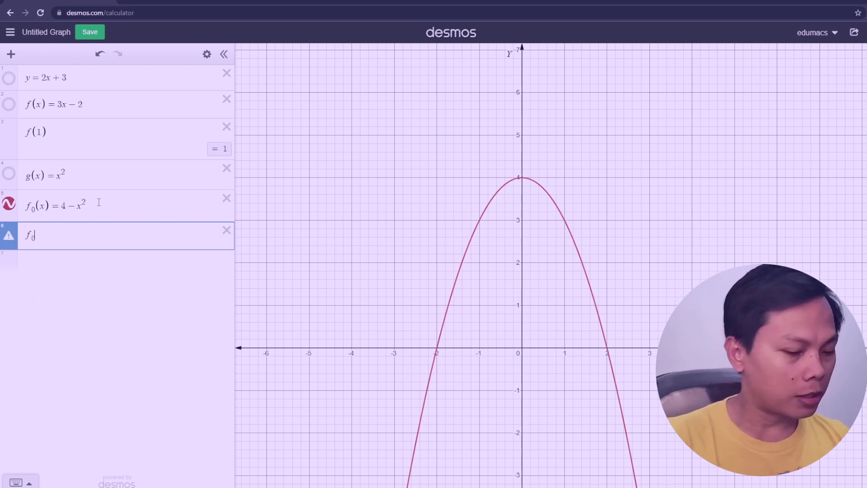
key("Right")
type("(1)")
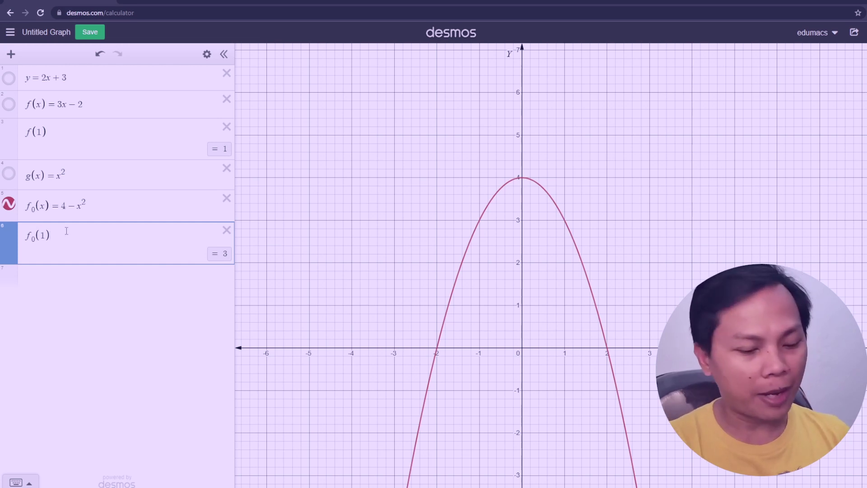
Step: Start a new expression with f below f_0(1), try the subscripts 0 and 1, and reduce it to plain f
key("Return")
type("f")
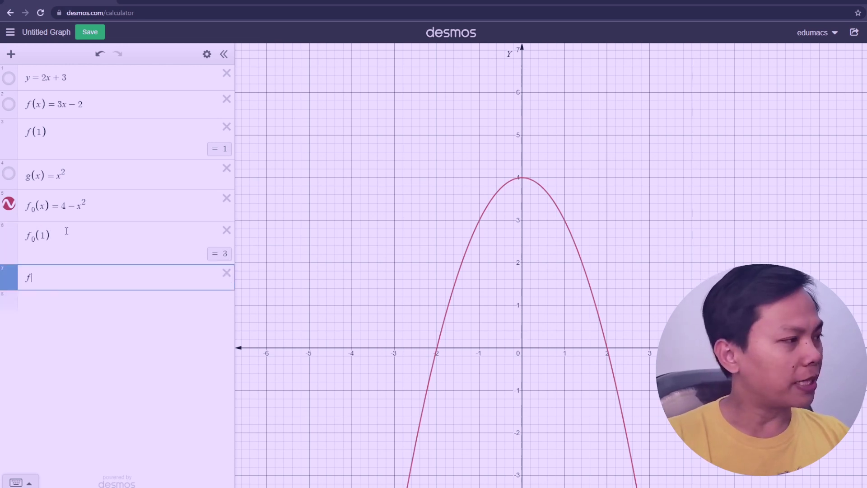
type("_0")
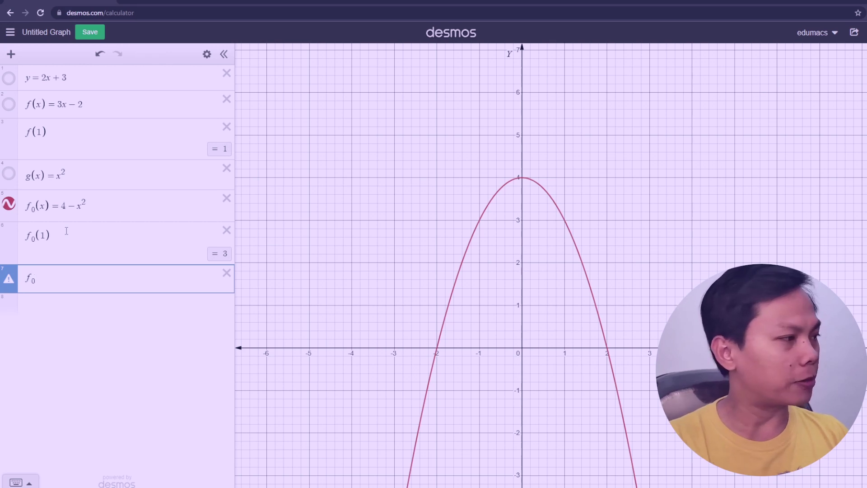
key("BackSpace")
type("1")
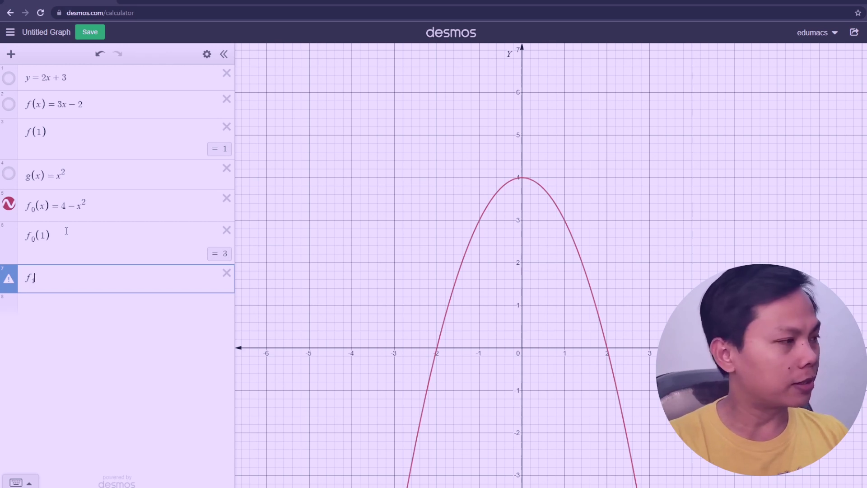
key("BackSpace")
key("BackSpace")
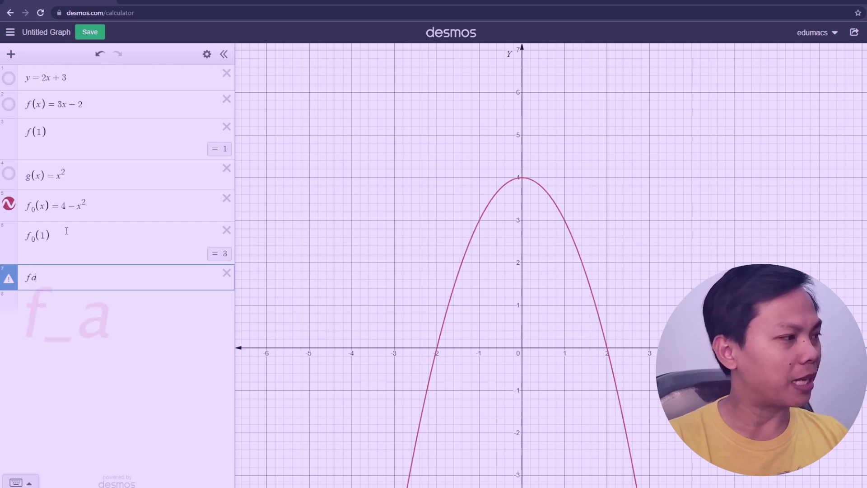
key("BackSpace")
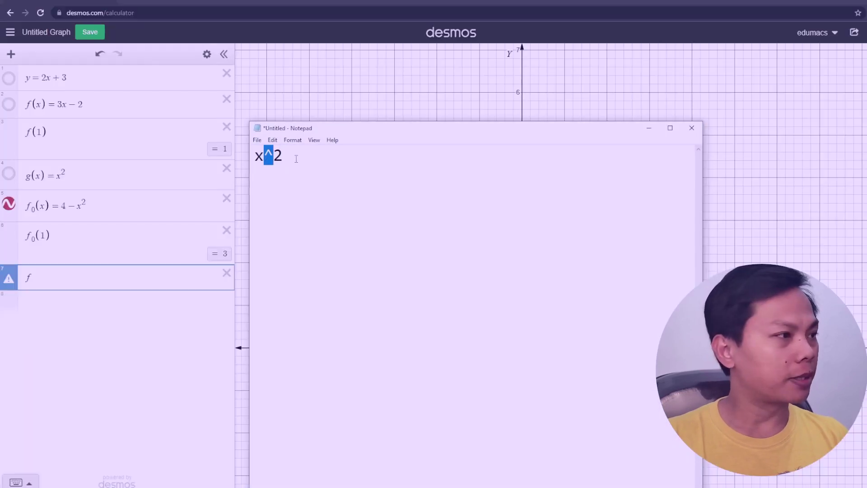
Step: Switch to Notepad, replace x^2 with f_a(x), highlight f_a, and move the window clear of the expression list
left_click_drag(296, 159, 246, 155)
type("f")
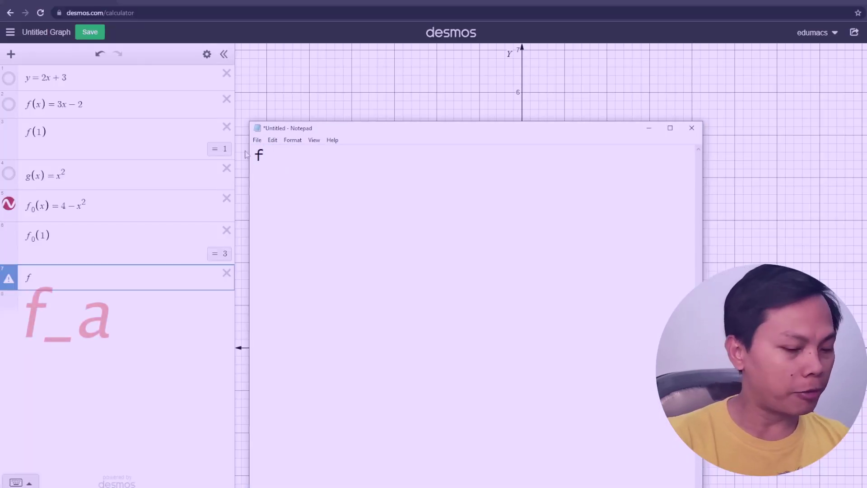
type("_a")
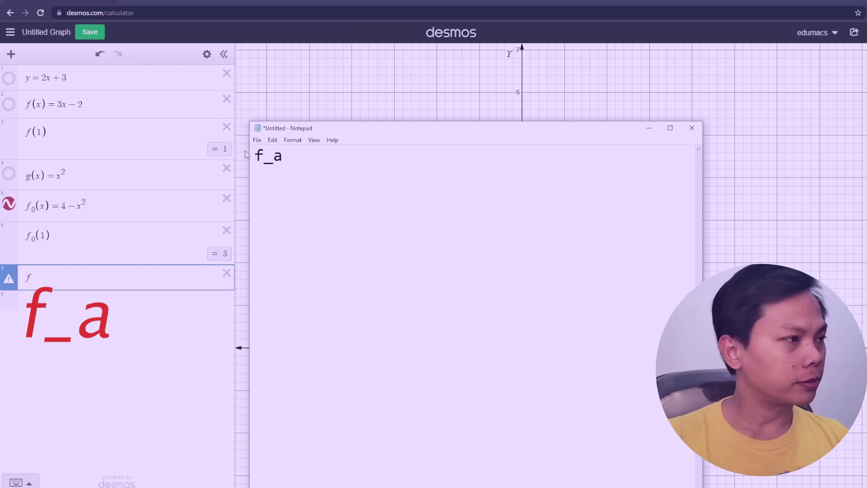
type("(x)")
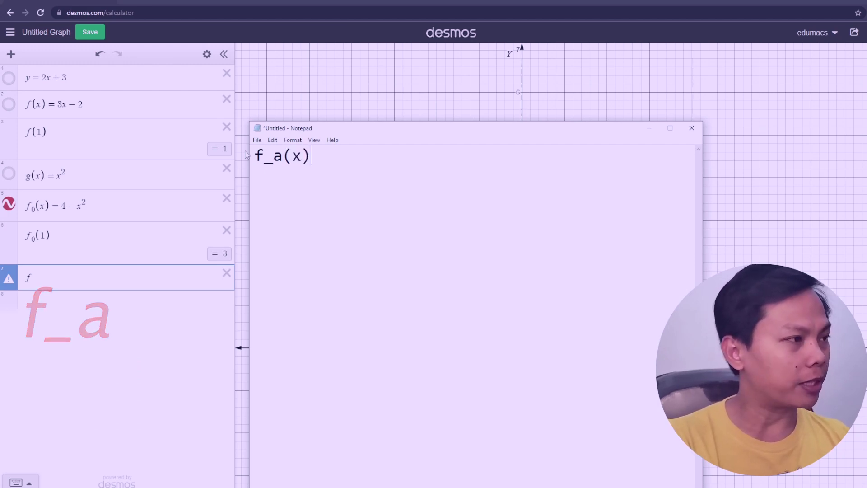
left_click_drag(284, 156, 254, 157)
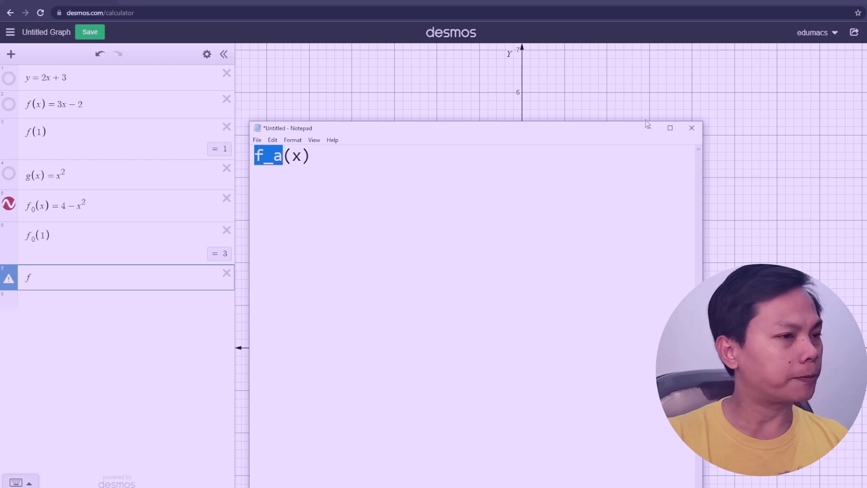
left_click_drag(515, 131, 690, 120)
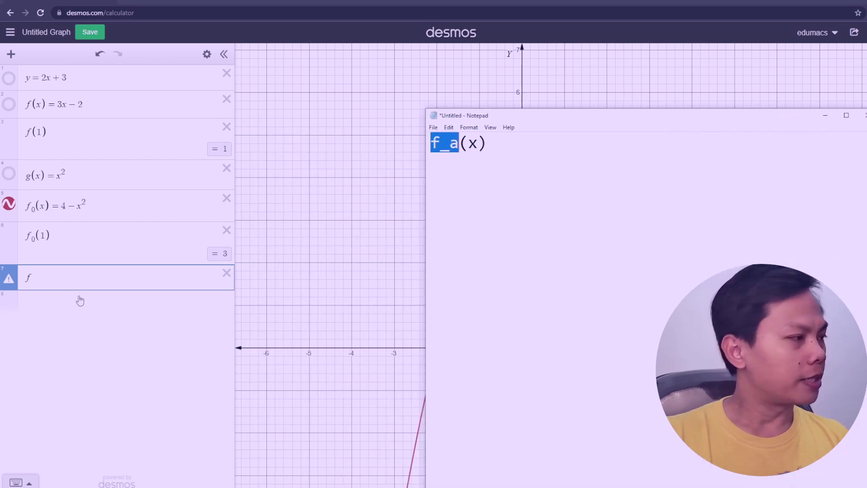
Step: Return to Desmos and complete the expression starting with f as f_a(x) = 2x^2 - 3x
left_click(40, 276)
type("_")
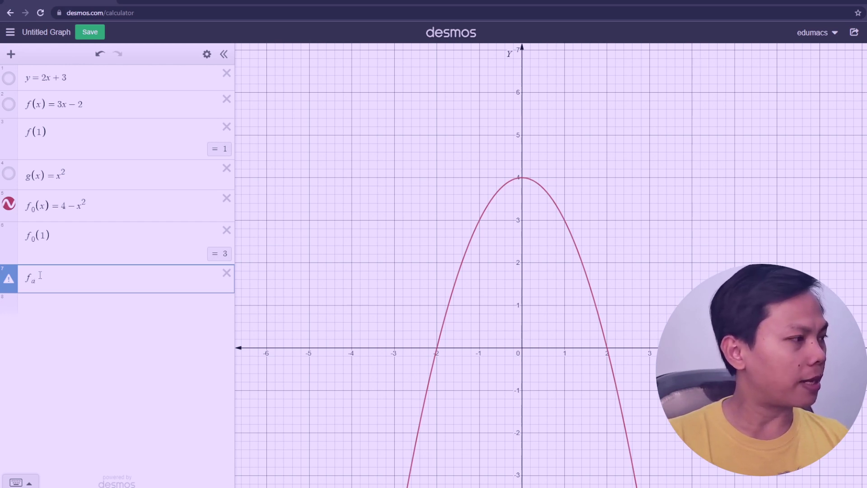
type("a(")
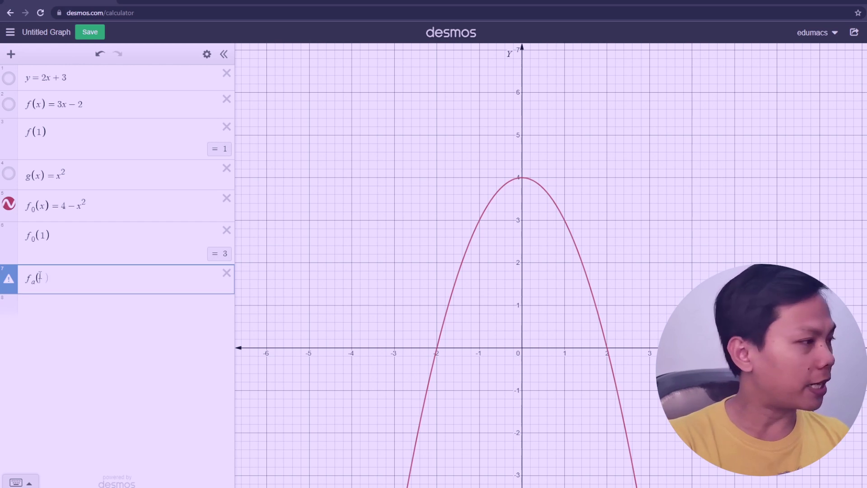
type("x)")
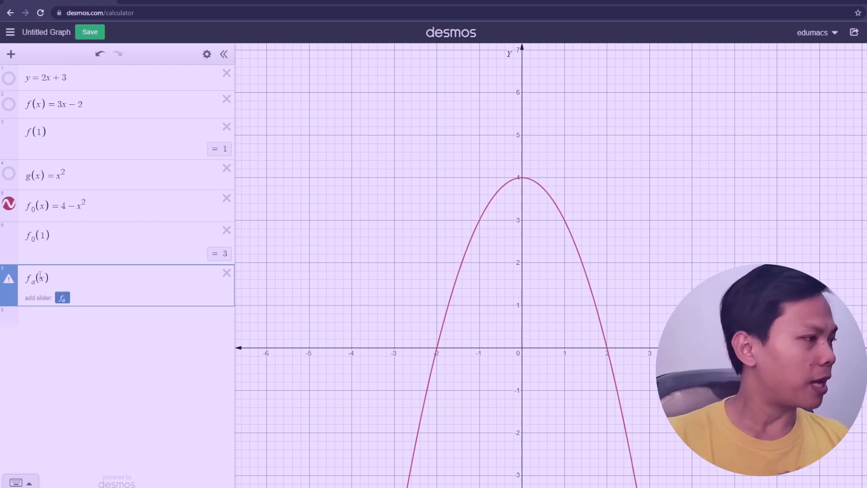
type("=")
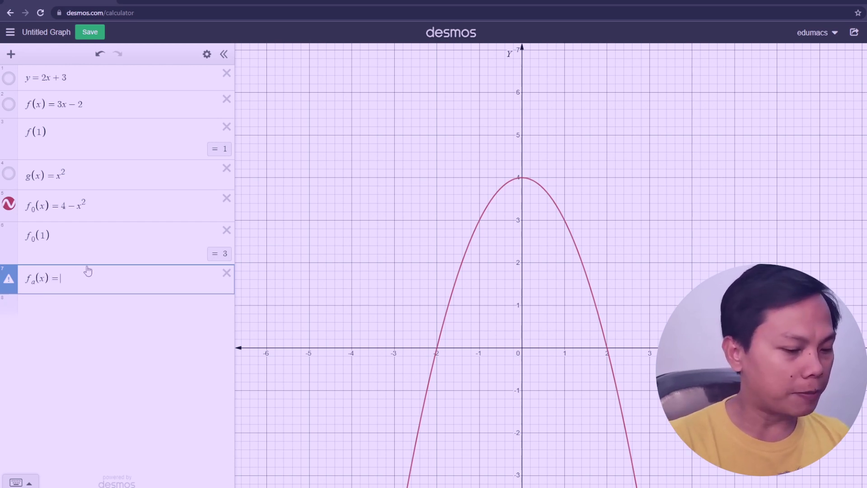
type("2")
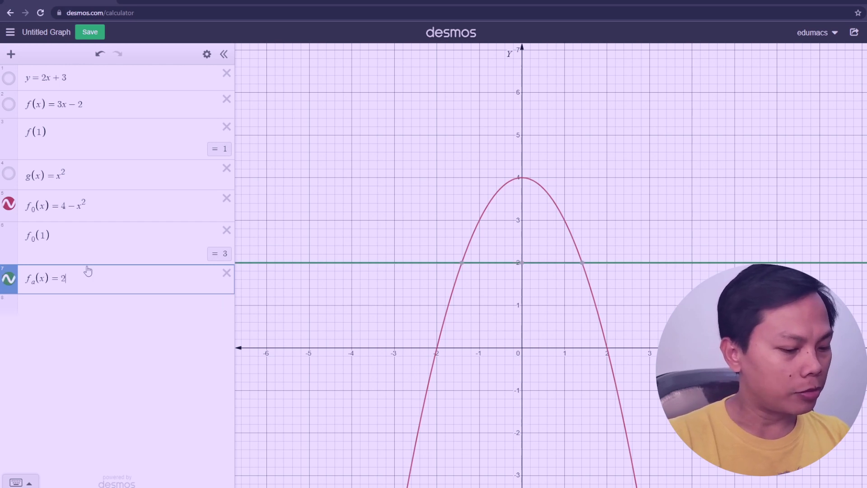
type("x^2-3")
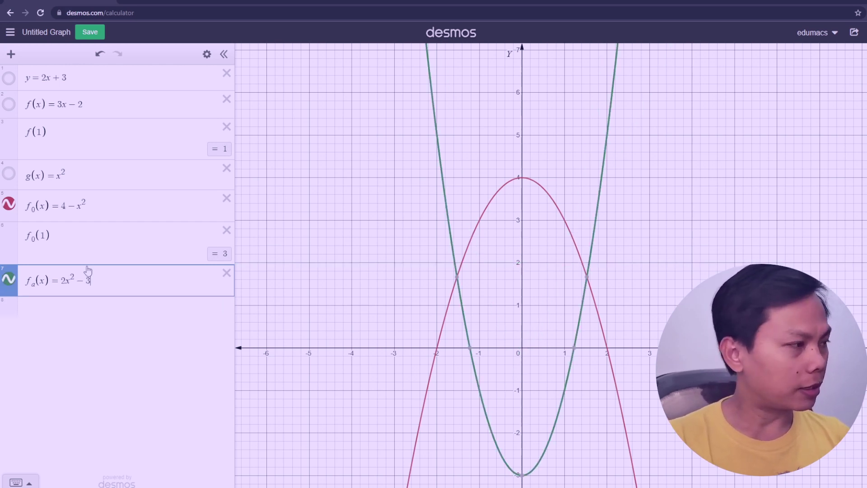
type("x")
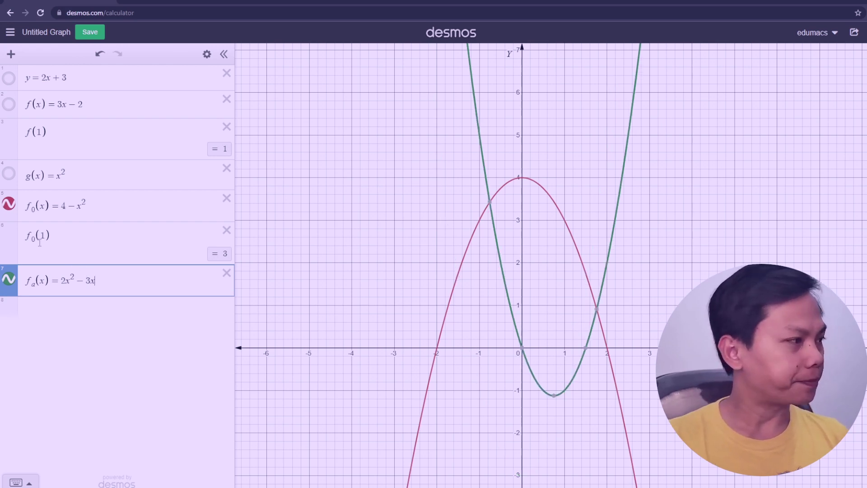
Step: Hide the graph of f_0(x), and toggle the graph of f_a(x) off and back on
left_click(9, 203)
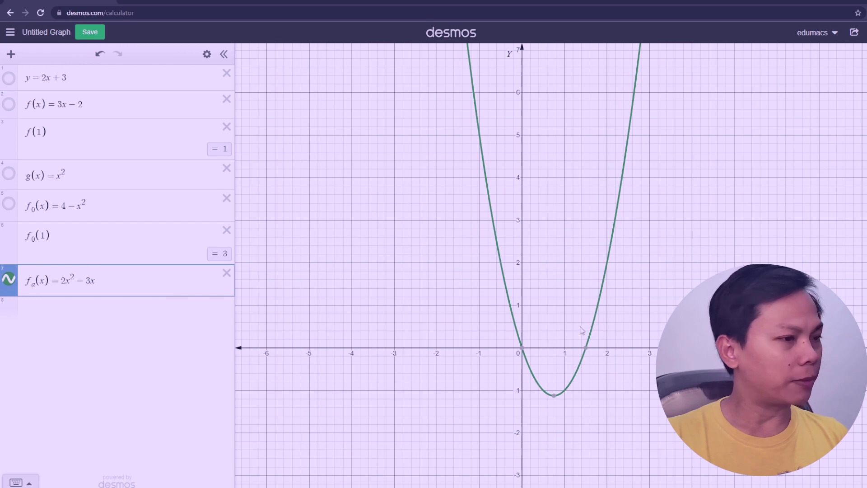
left_click(9, 279)
left_click(9, 279)
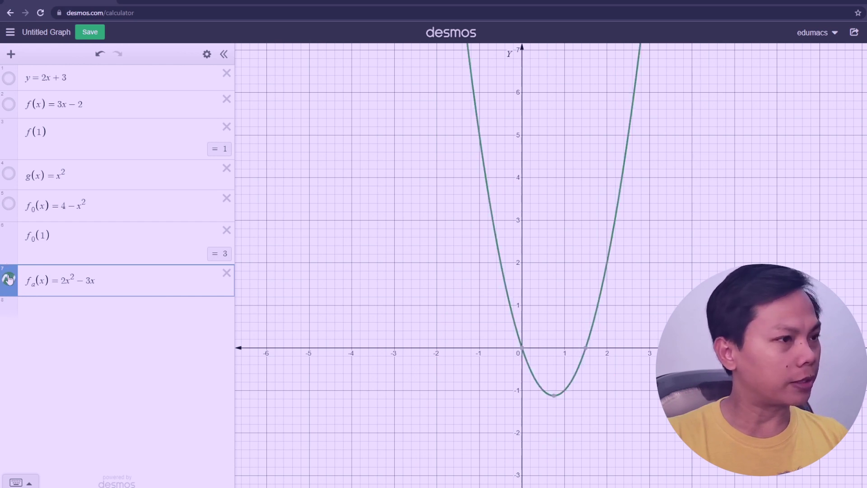
left_click(9, 279)
left_click(9, 279)
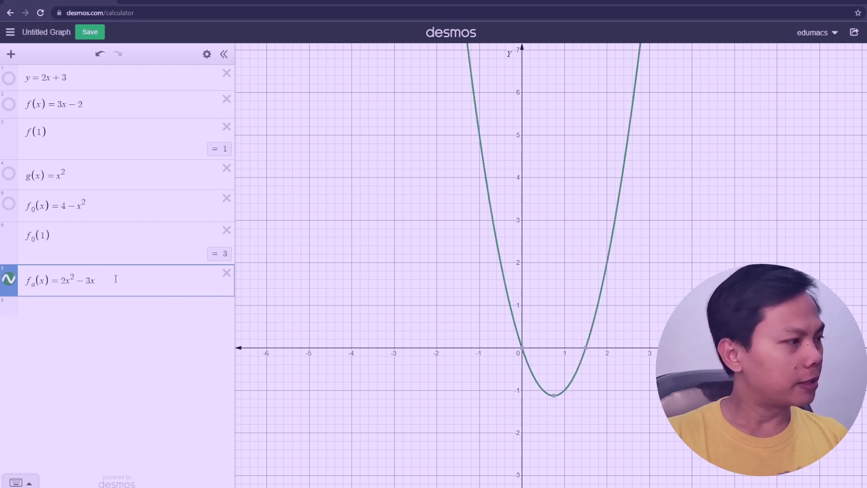
Step: Add an expression below f_a(x) that evaluates f_a(1)
key("Return")
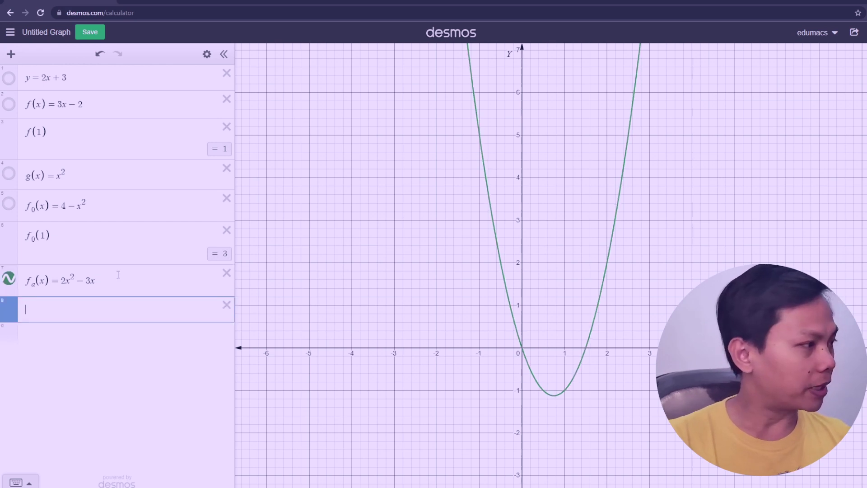
type("f")
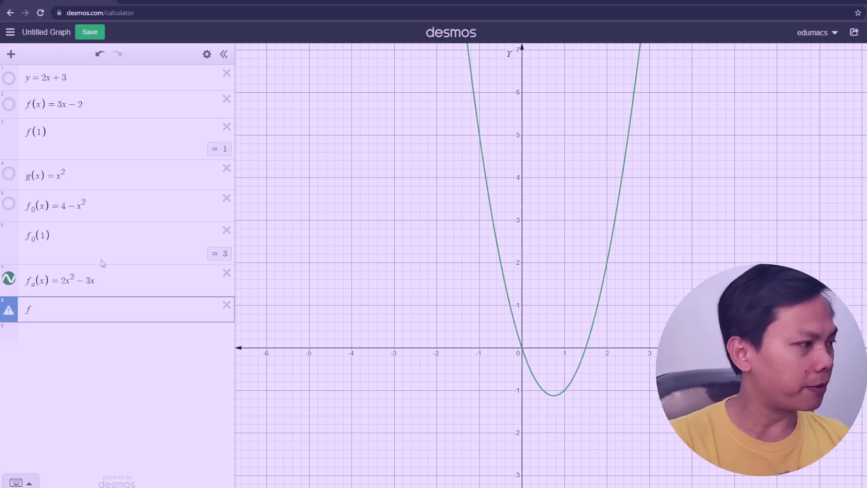
type("_a")
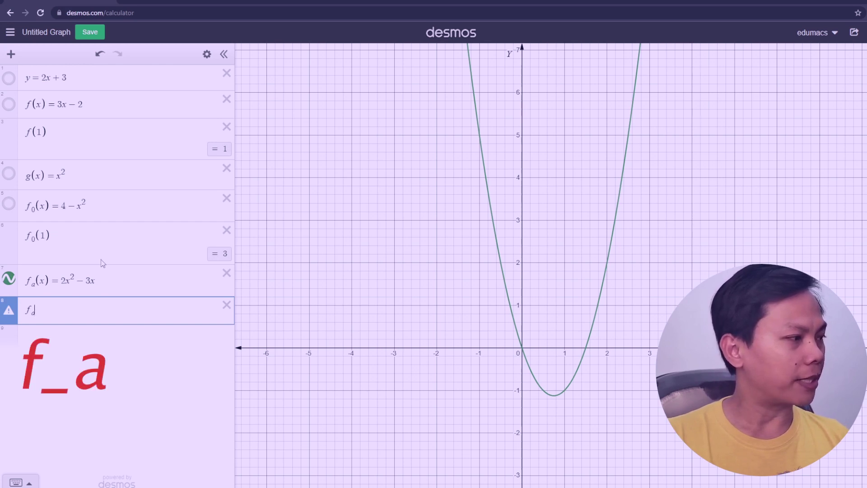
type("(")
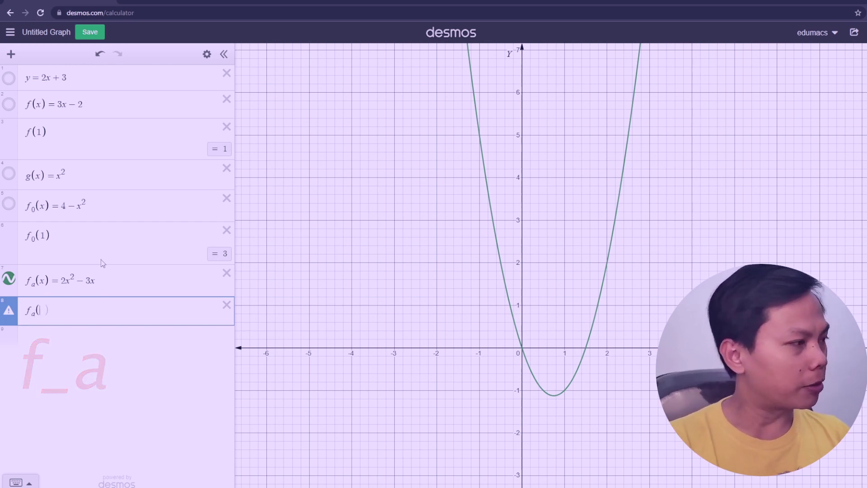
type("1)")
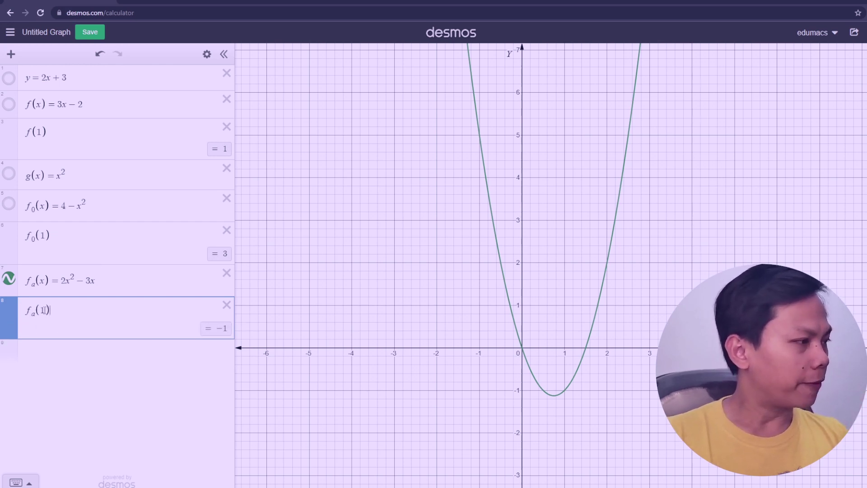
Step: Highlight the terms of f_a(x) = 2x^2 - 3x and the function names g and f in their definitions
left_click(41, 281)
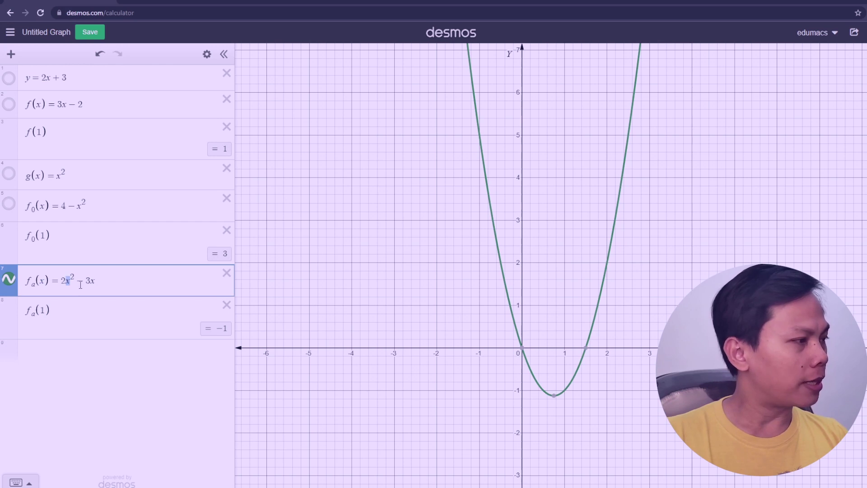
left_click_drag(78, 281, 84, 281)
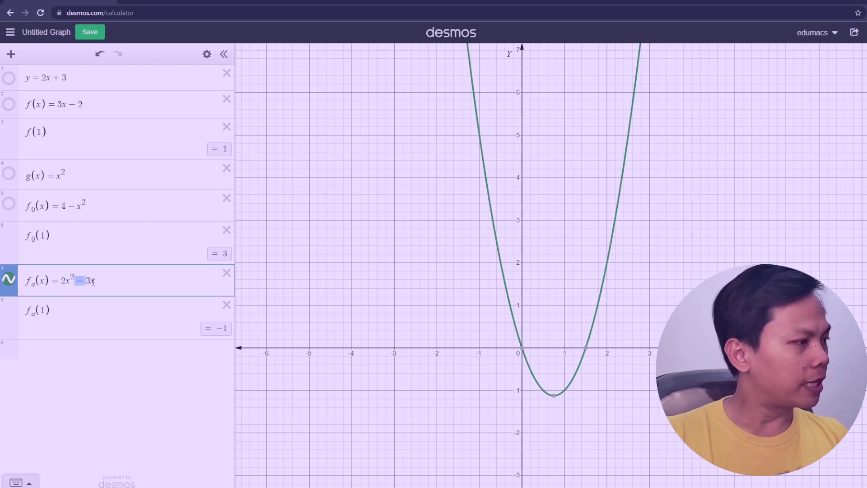
left_click(97, 282)
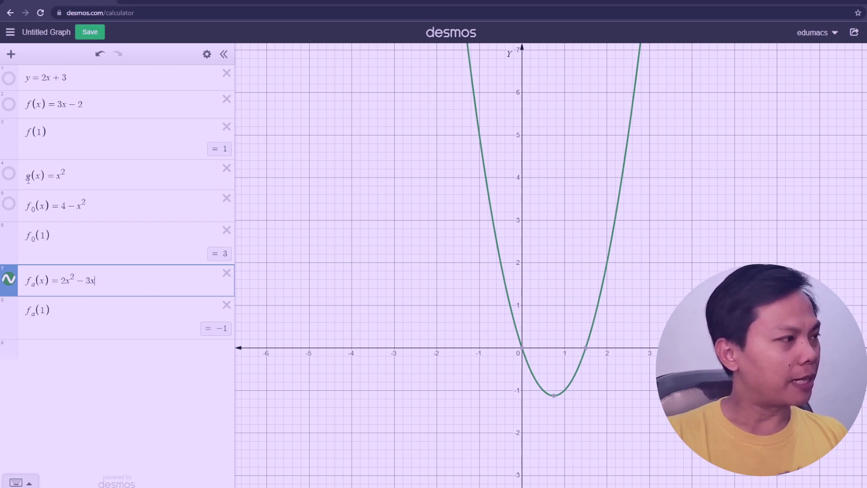
left_click_drag(28, 179, 31, 180)
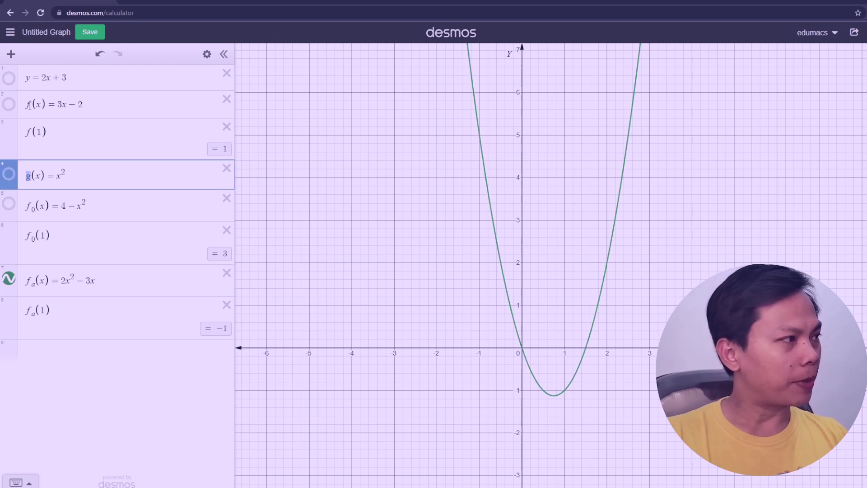
left_click_drag(30, 105, 26, 105)
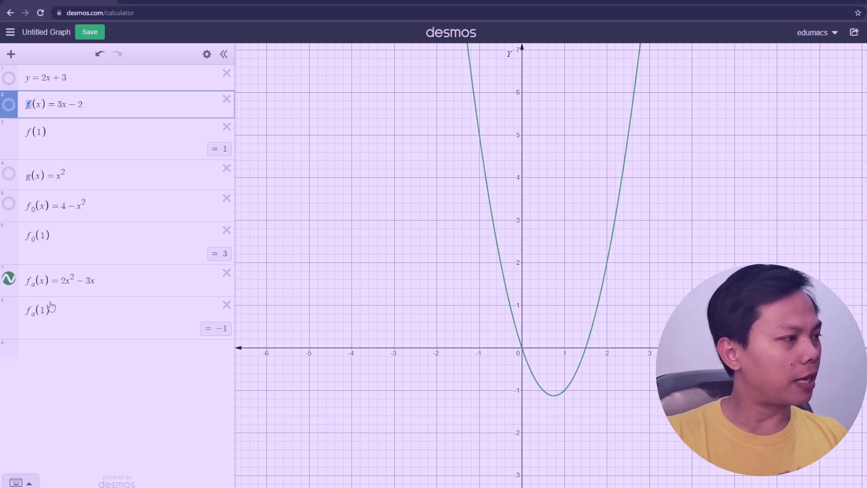
left_click(83, 312)
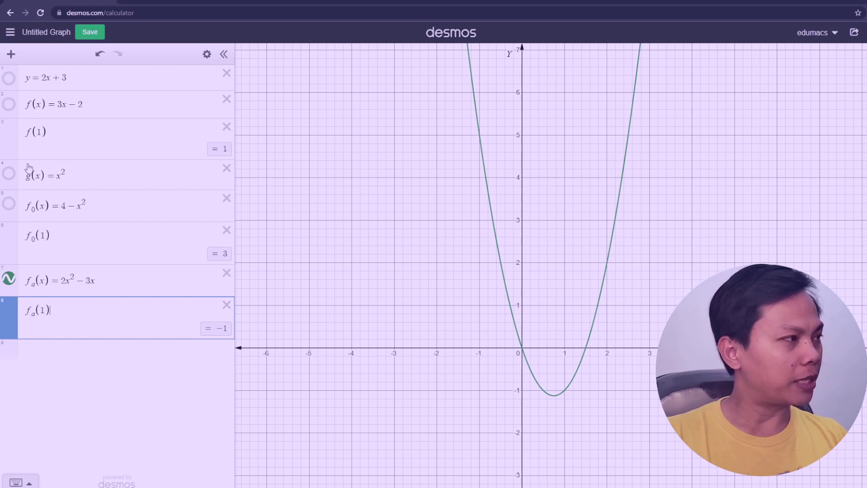
left_click_drag(27, 105, 54, 108)
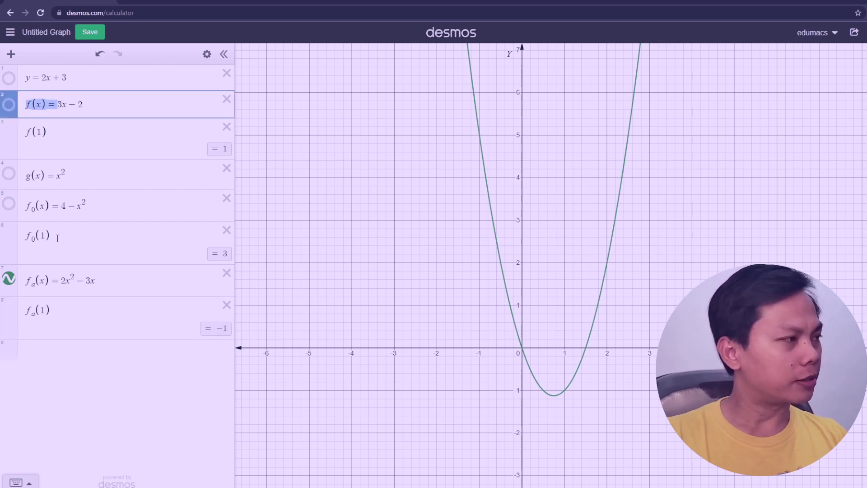
Step: Add an expression below f_a(1) that evaluates f(2), and highlight it and the x in f(x) = 3x - 2
left_click(77, 299)
key("Return")
type("f")
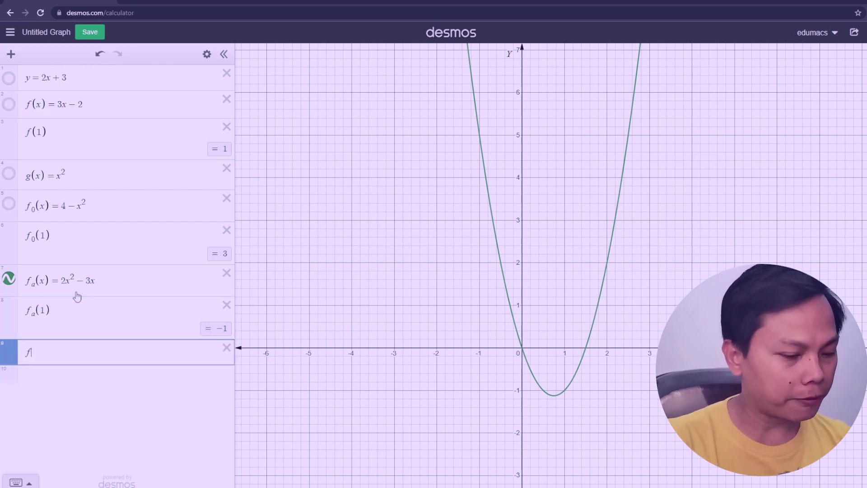
type("(2")
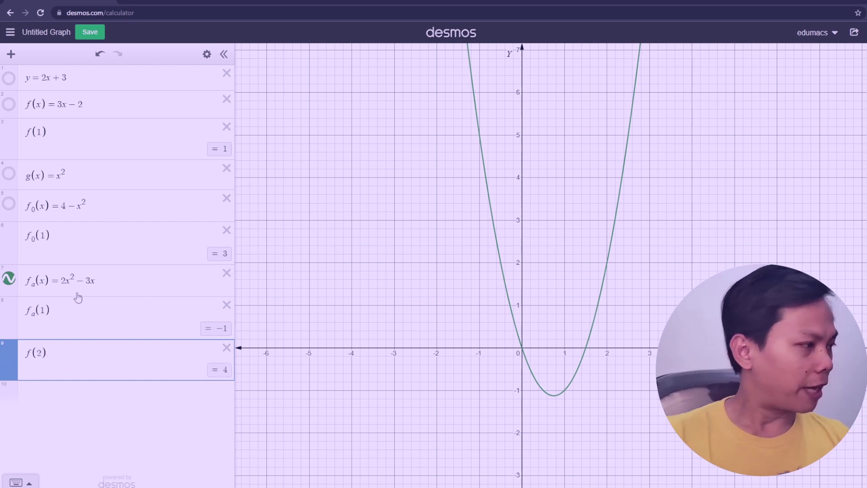
key("shift+Left")
key("shift+Left")
key("shift+Left")
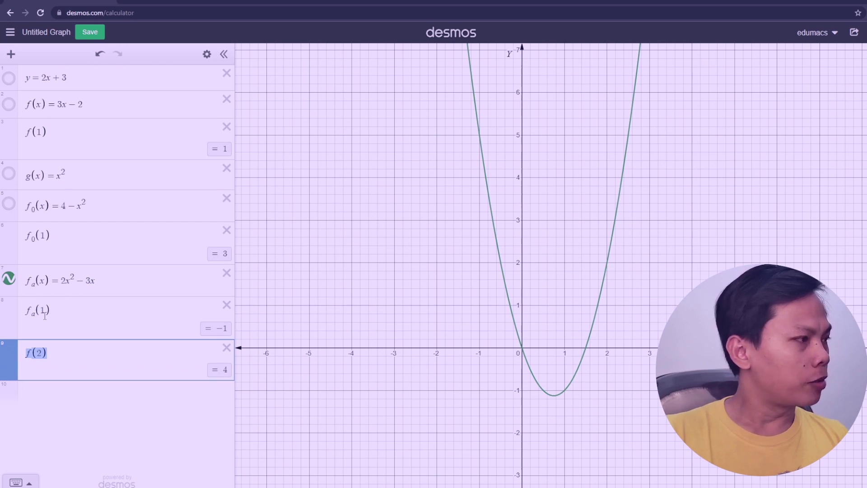
left_click(64, 104)
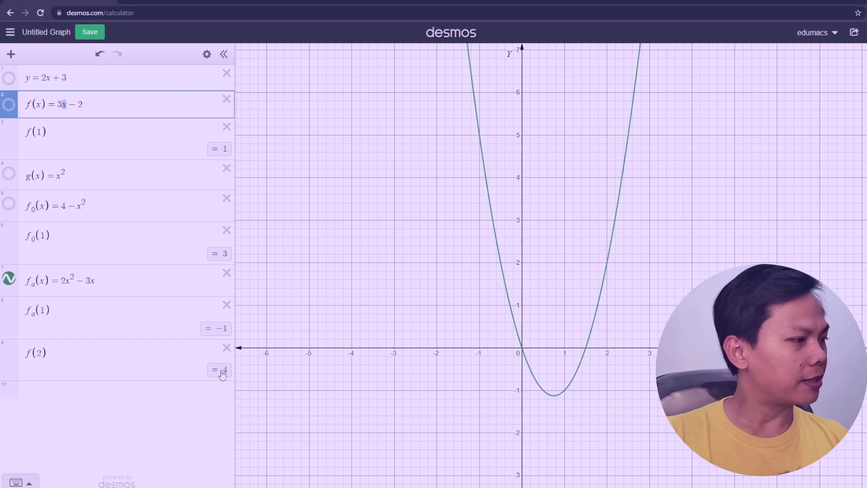
Step: Swap the function name in the f(2) expression to evaluate f_0(2), f_a(2) and g(2) in turn
left_click(31, 352)
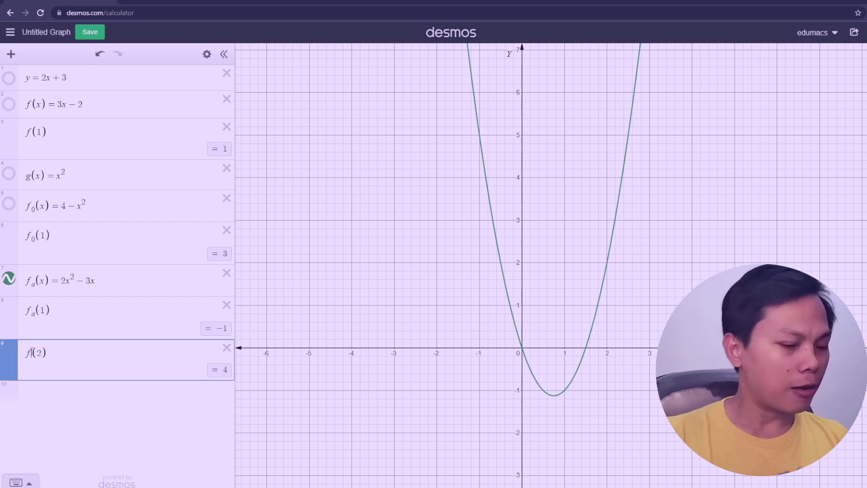
type("_0")
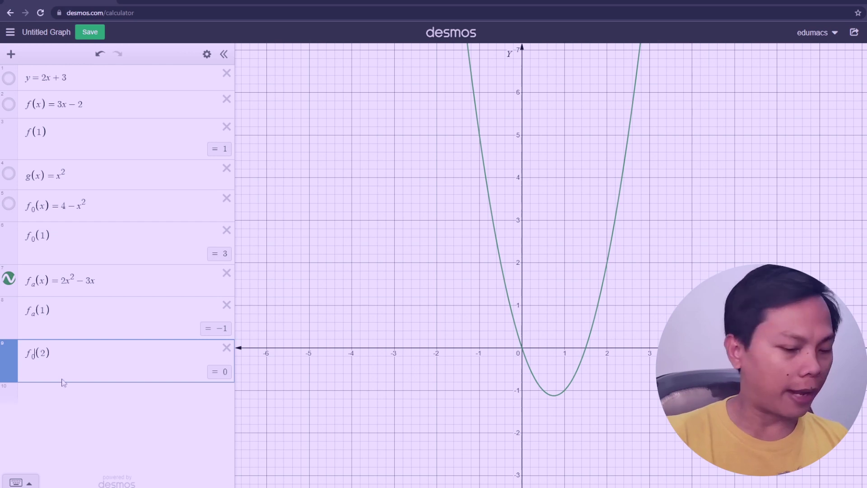
key("BackSpace")
type("a")
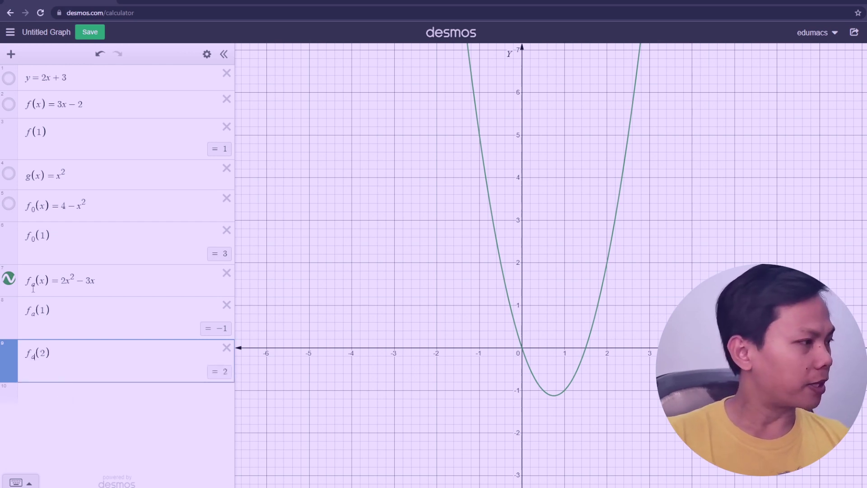
double_click(33, 355)
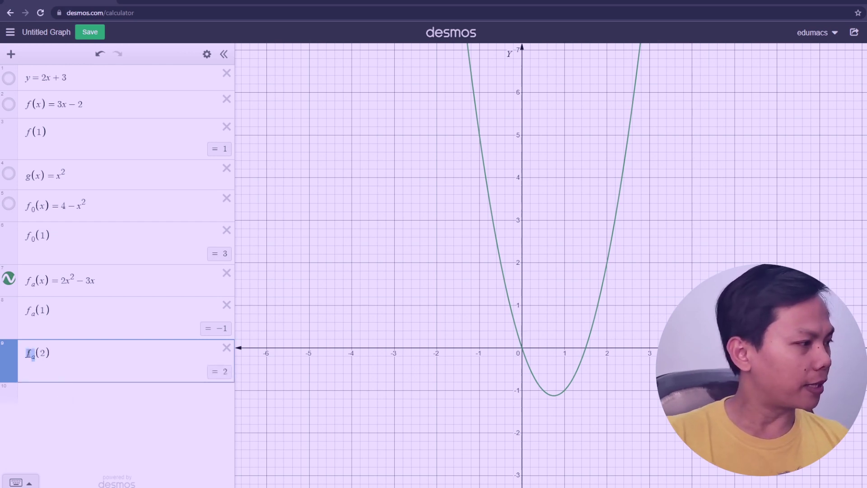
type("g")
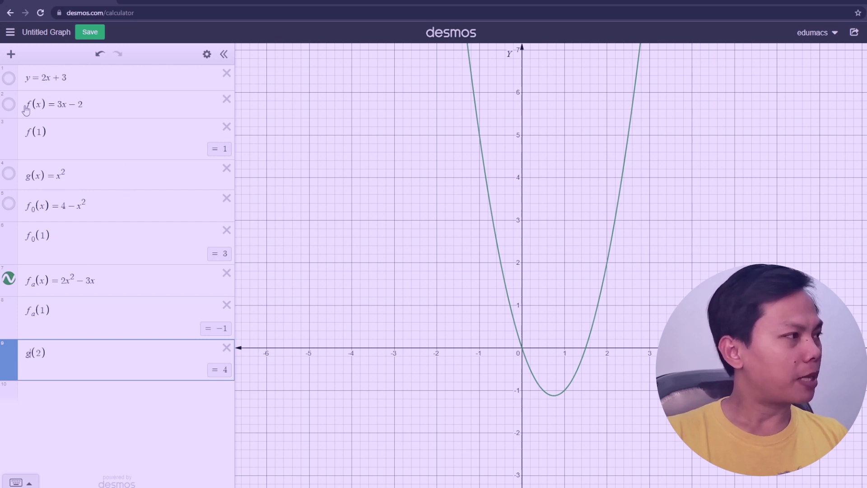
Step: Highlight the function names f(x) and f_0(x), and the variables y and x in y = 2x + 3
left_click_drag(27, 108, 42, 108)
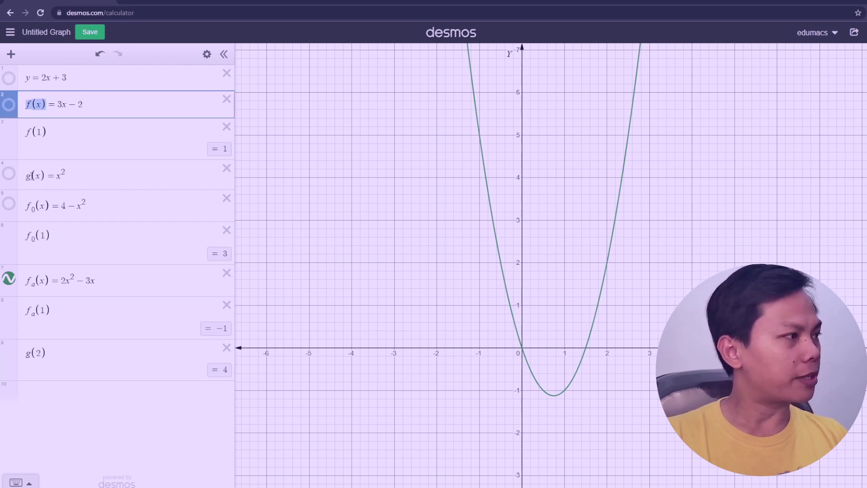
left_click_drag(33, 176, 50, 205)
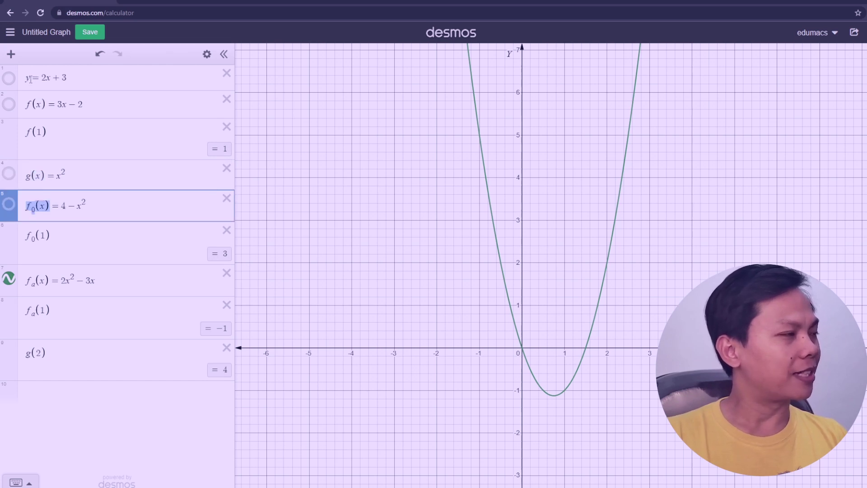
left_click_drag(30, 79, 25, 78)
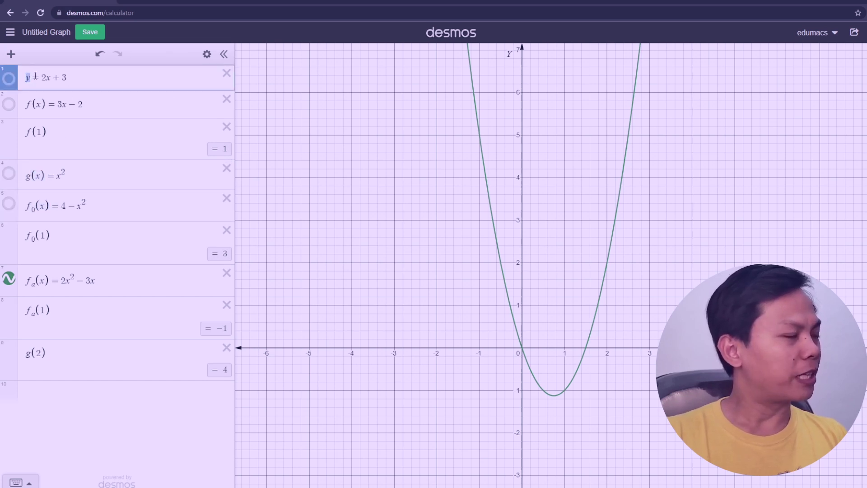
double_click(49, 77)
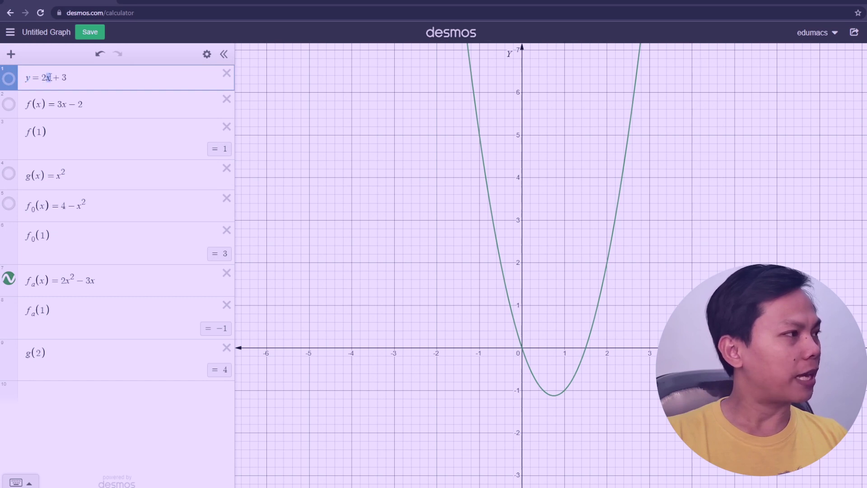
double_click(27, 78)
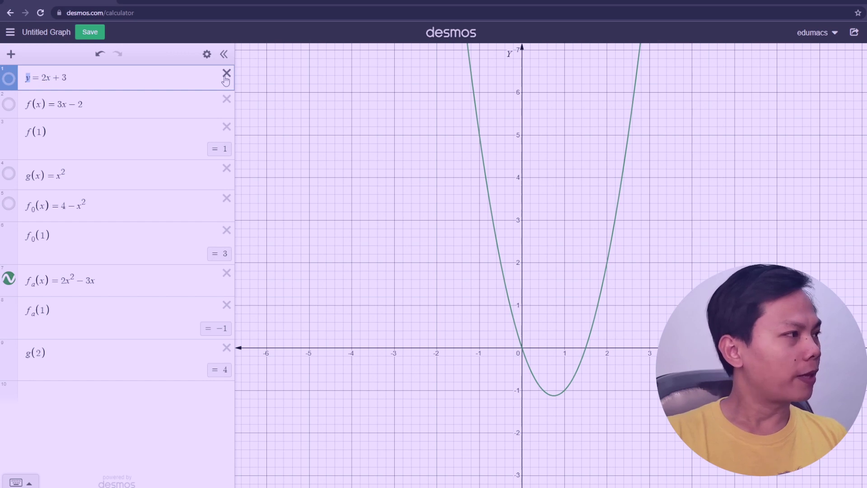
Step: Delete every expression except f(x) = 3x - 2 and show its graph
left_click(226, 73)
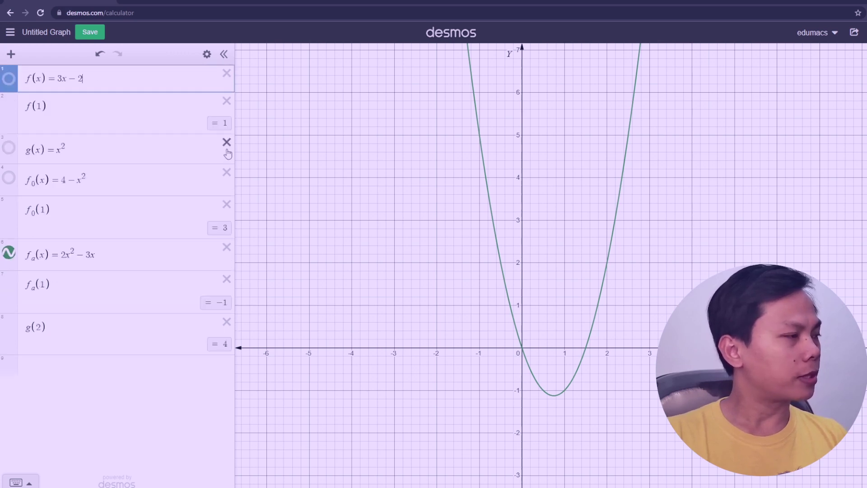
left_click(227, 150)
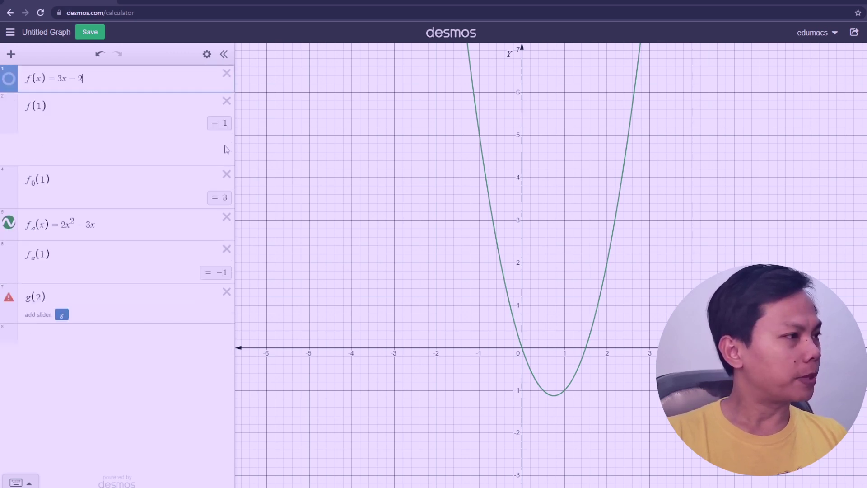
left_click(226, 142)
left_click(227, 142)
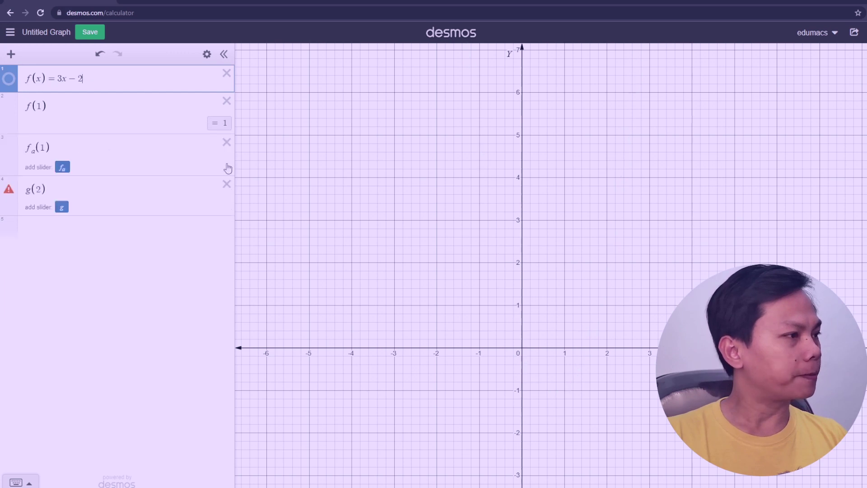
left_click(227, 143)
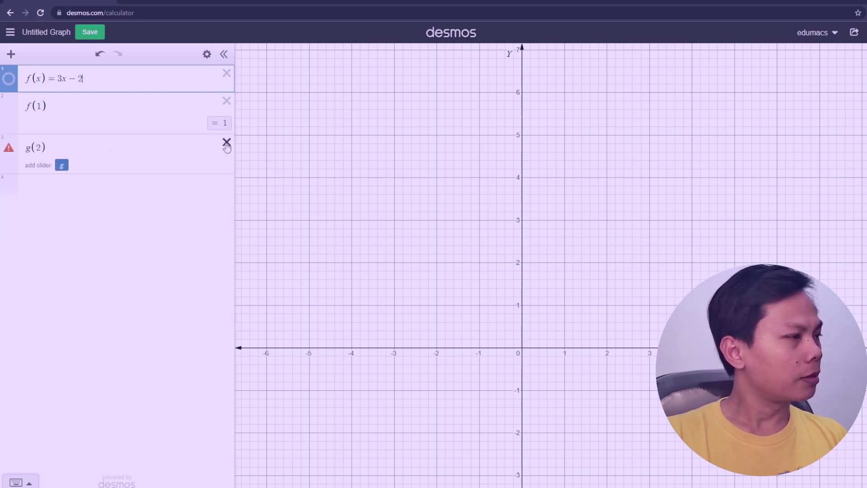
left_click(226, 144)
left_click(226, 100)
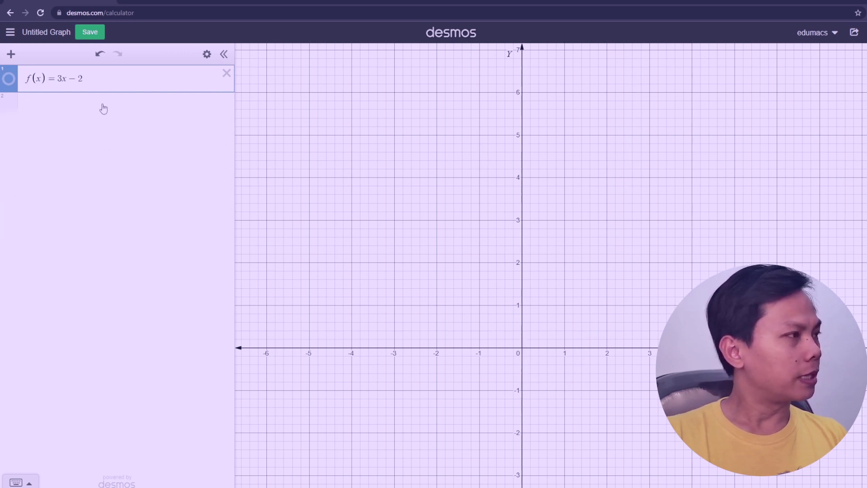
left_click(9, 82)
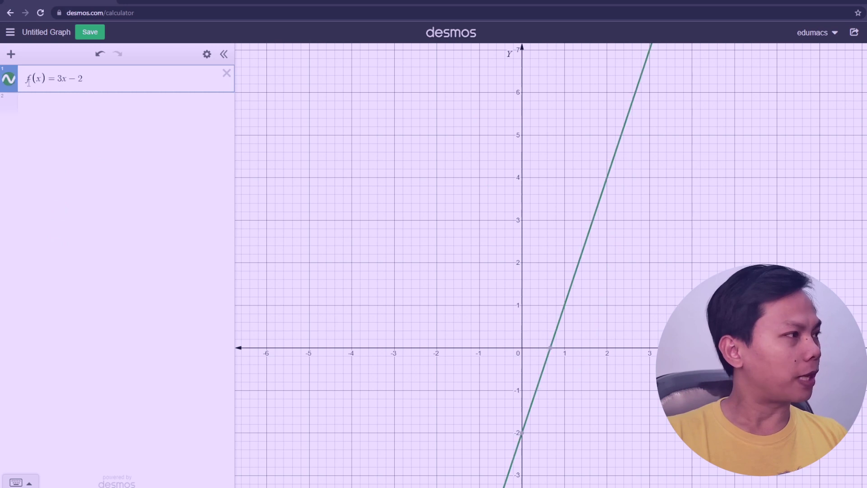
Step: Square the x term so the function reads f(x) = 3x^2 - 2
left_click(66, 80)
type("^2")
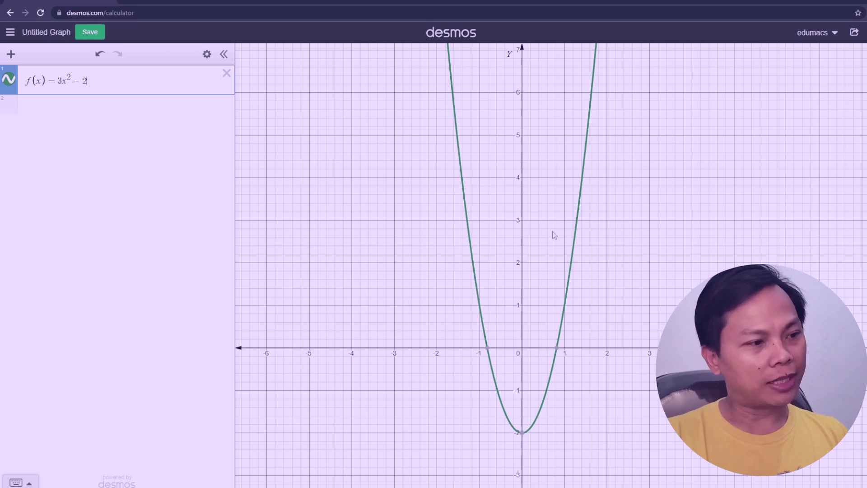
key("Return")
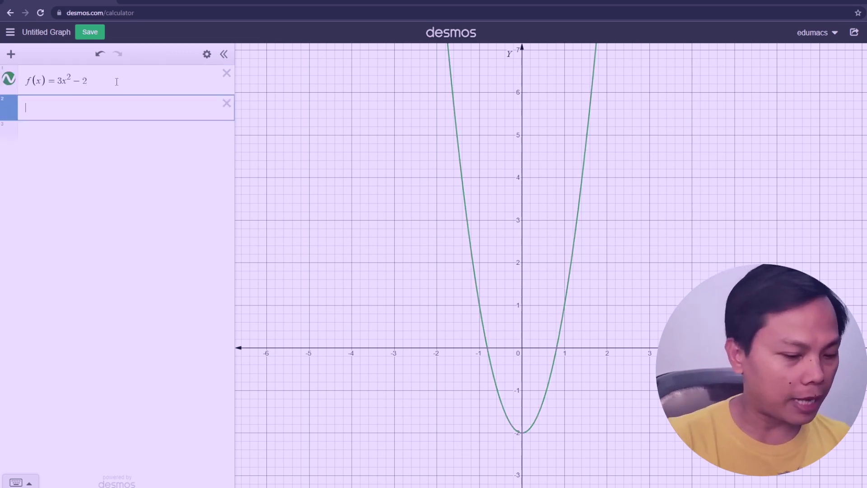
Step: Plot the point (2, f(2)) in a new expression below the function
type("(")
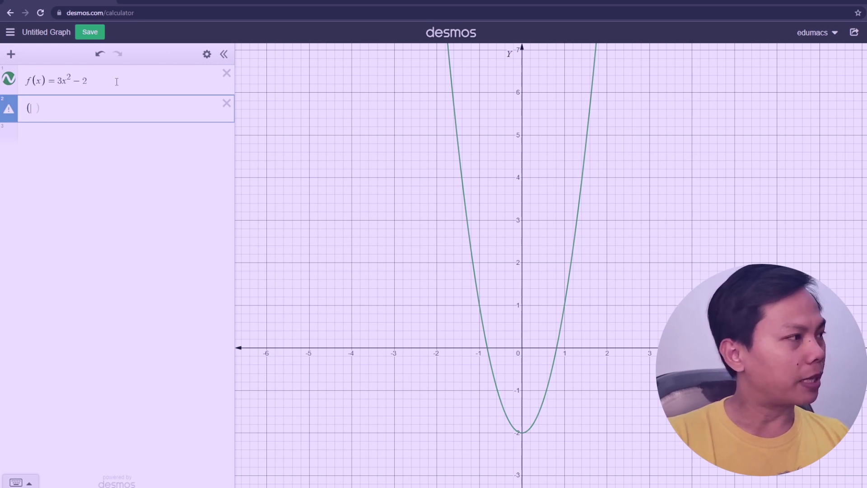
type("2,")
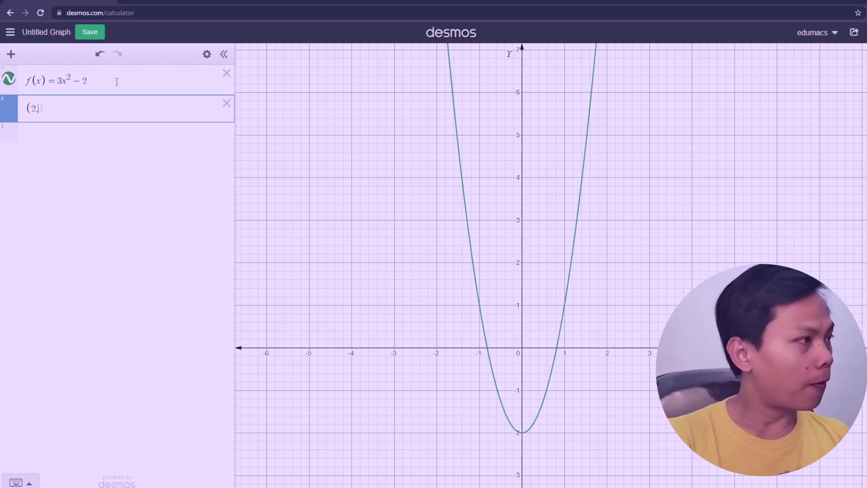
type("f(2")
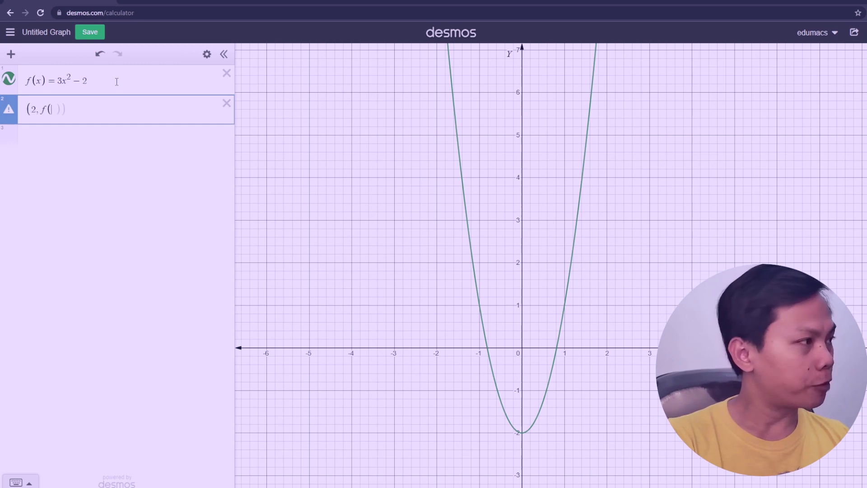
type(")")
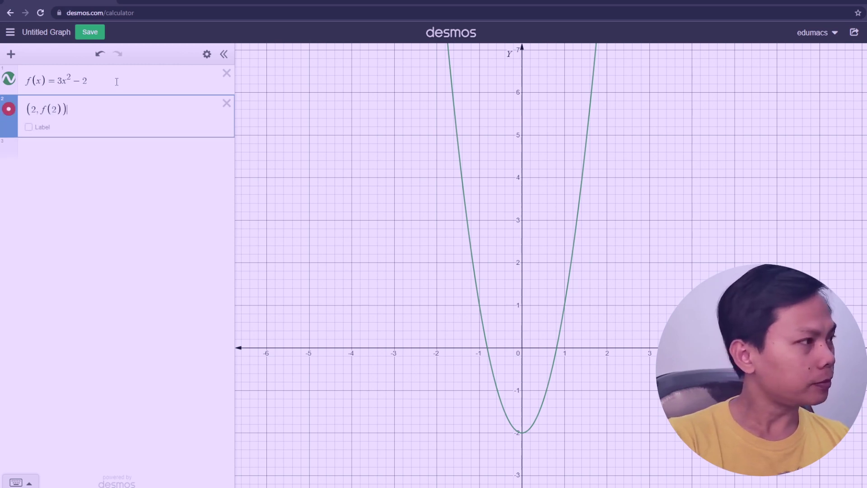
left_click(348, 220)
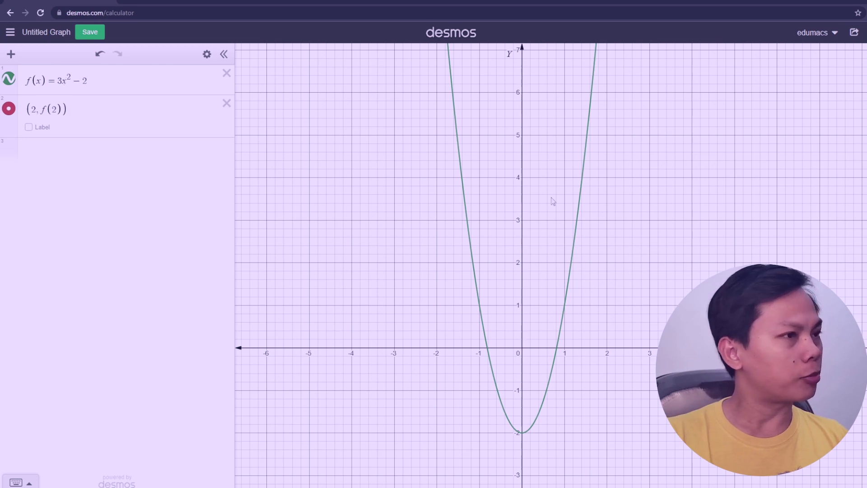
scroll(537, 197, "down", 3)
scroll(537, 198, "down", 1)
left_click_drag(542, 142, 518, 230)
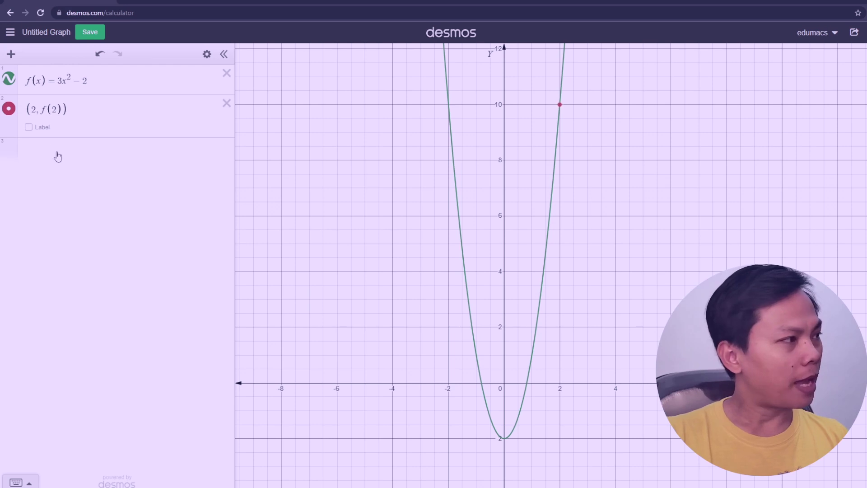
Step: Turn on the label of the point (2, f(2)) and set its text to A
left_click(29, 127)
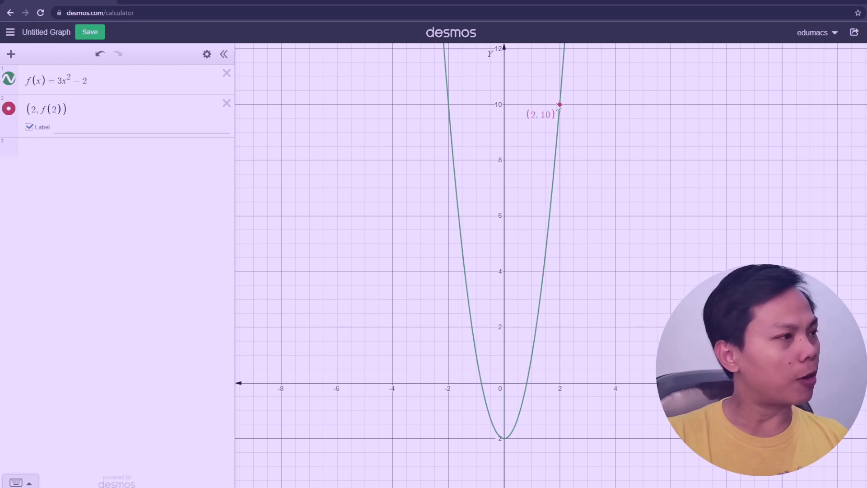
left_click(34, 109)
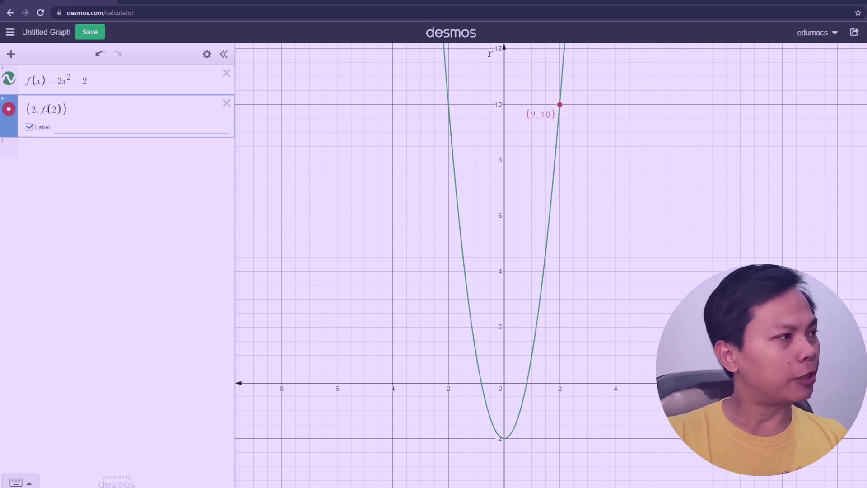
left_click(79, 128)
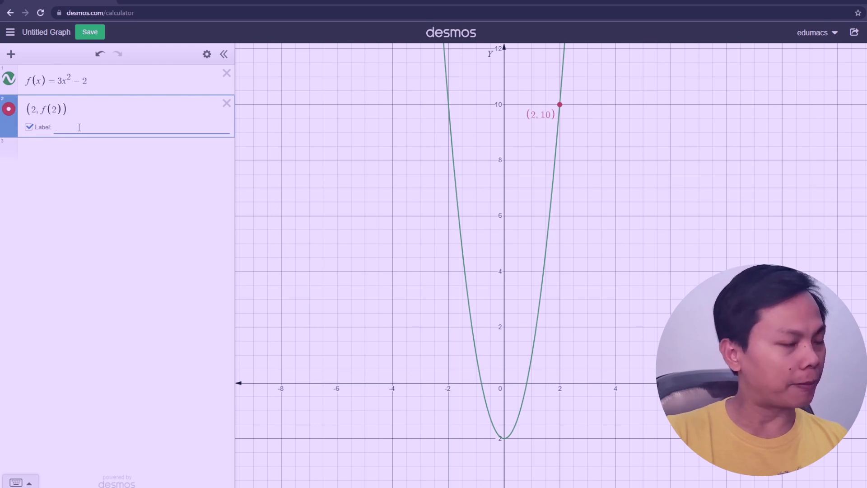
type("A")
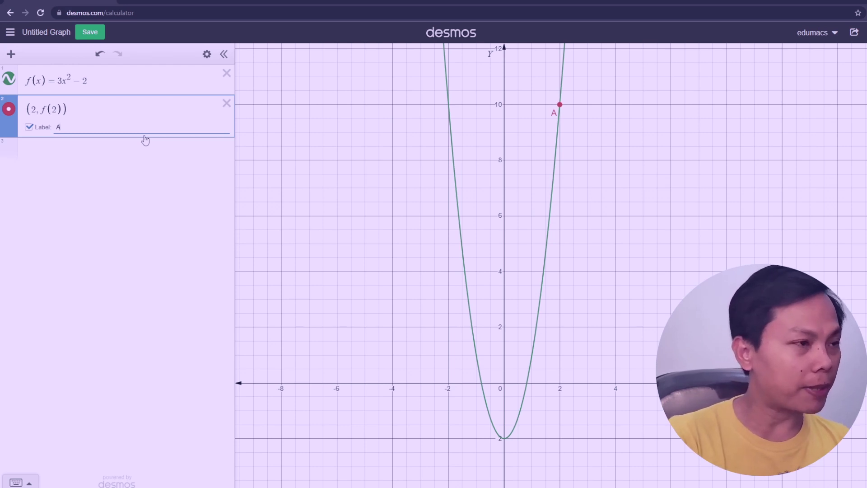
Step: Extend the point's label text to A(${}
key("BackSpace")
type("A(")
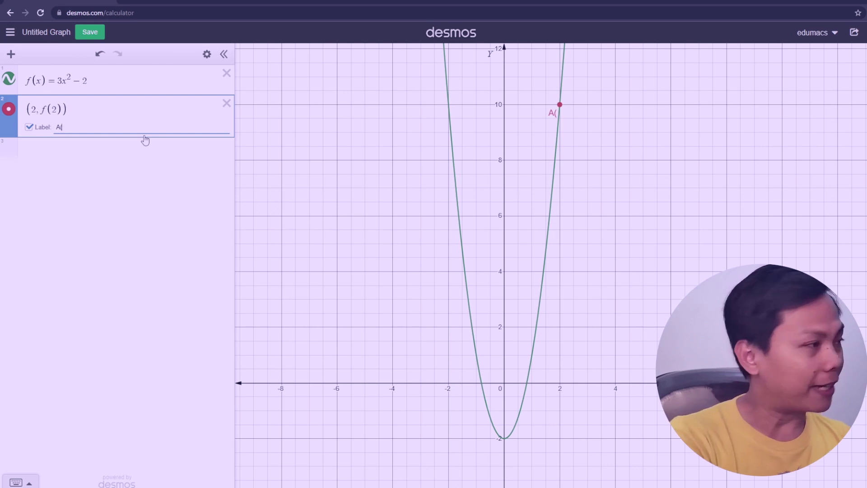
type("$")
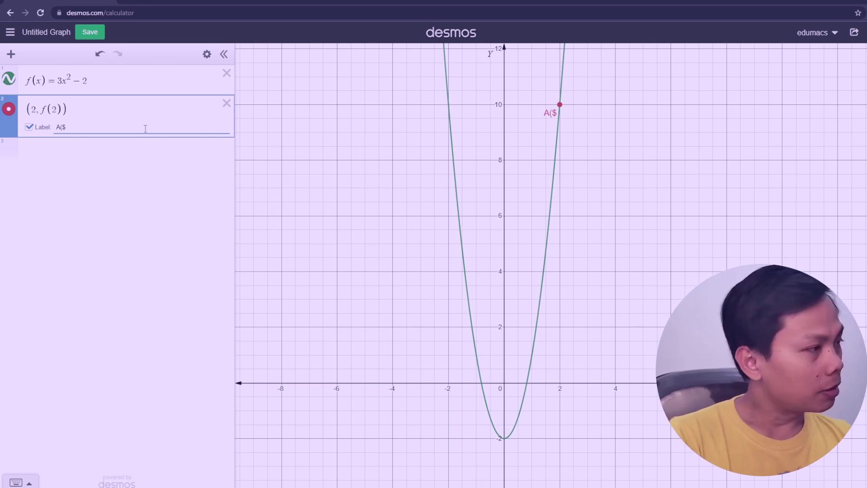
type("2")
key("BackSpace")
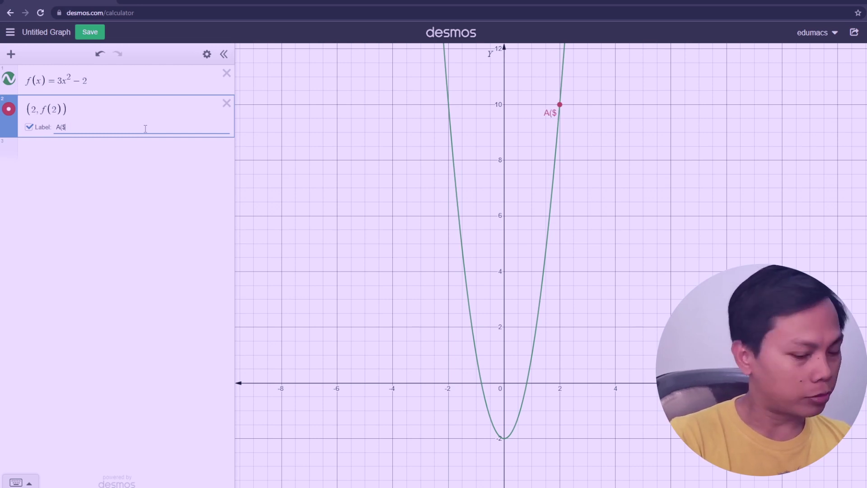
type("{}")
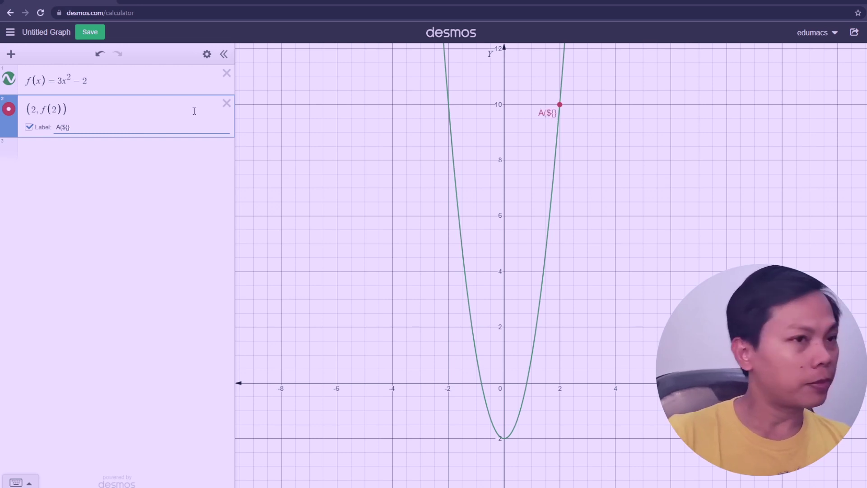
Step: Switch the graph display to the larger text size and complete the point's label as A(${})
left_click(851, 48)
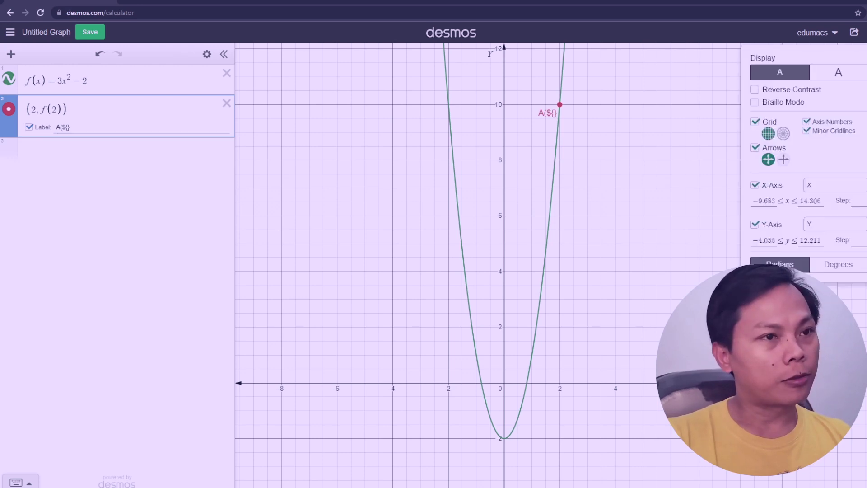
left_click(830, 73)
left_click(85, 132)
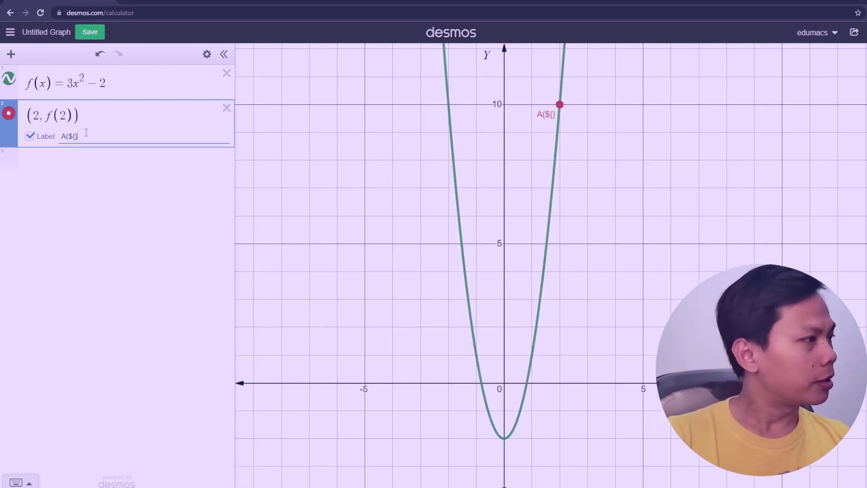
type(")")
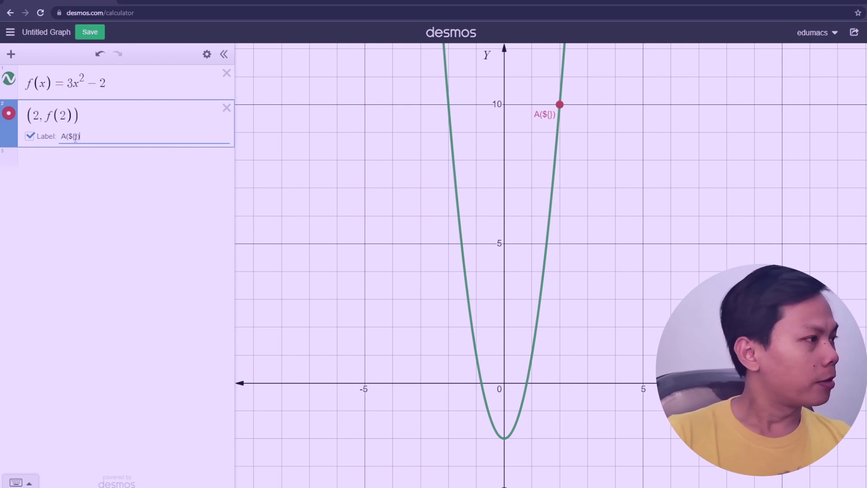
Step: Define y_0 = f(2) in a new expression between the function and the point
left_click(115, 87)
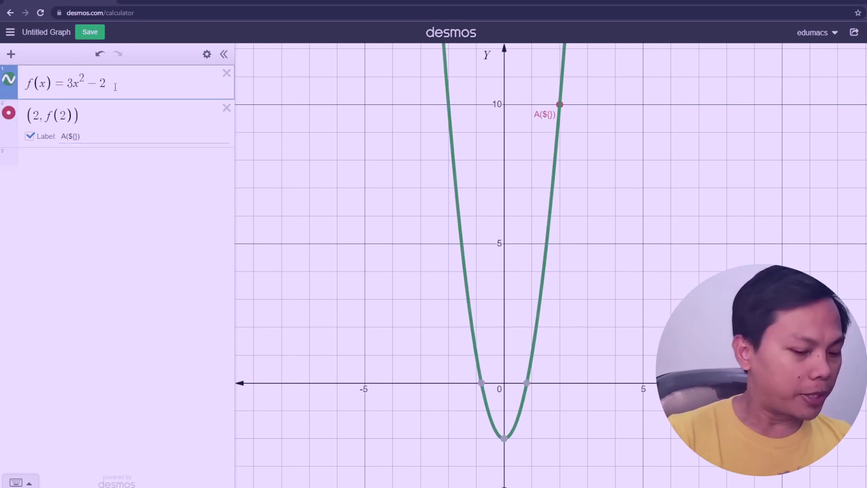
key("Return")
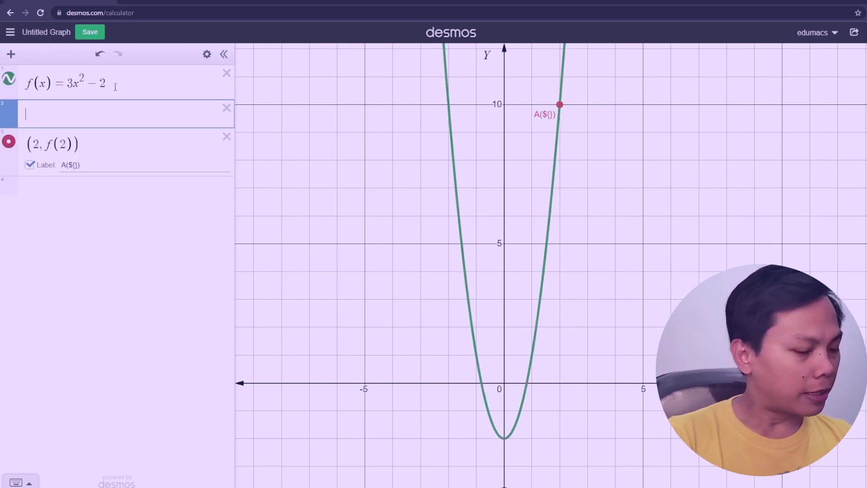
type("y_0")
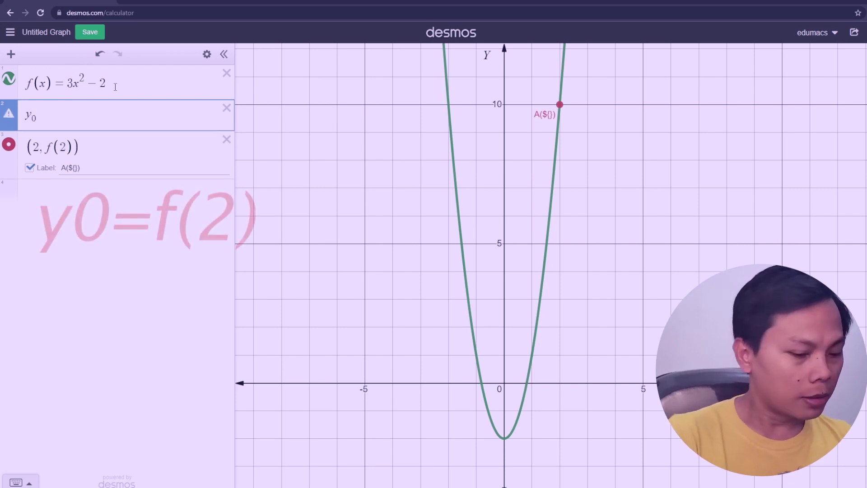
type("=f(2)")
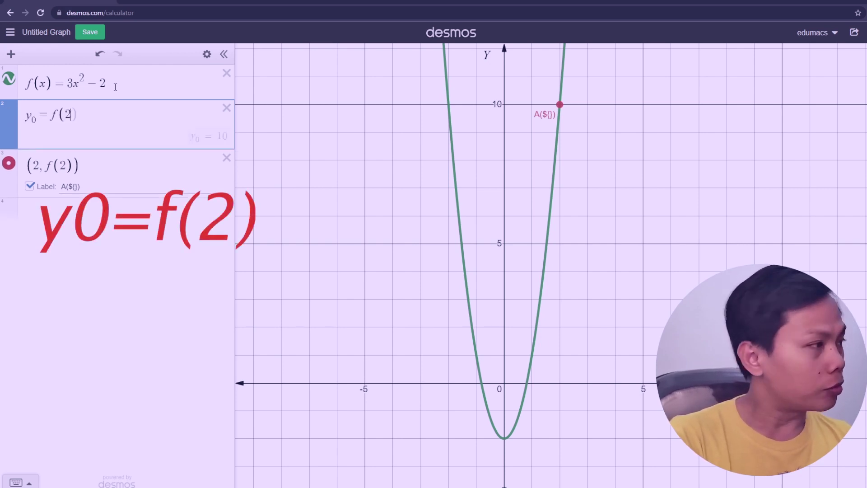
Step: Fill in the point's label so it reads A(2, ${y_0})
left_click(75, 187)
type("y_0")
left_click(68, 186)
type("2,")
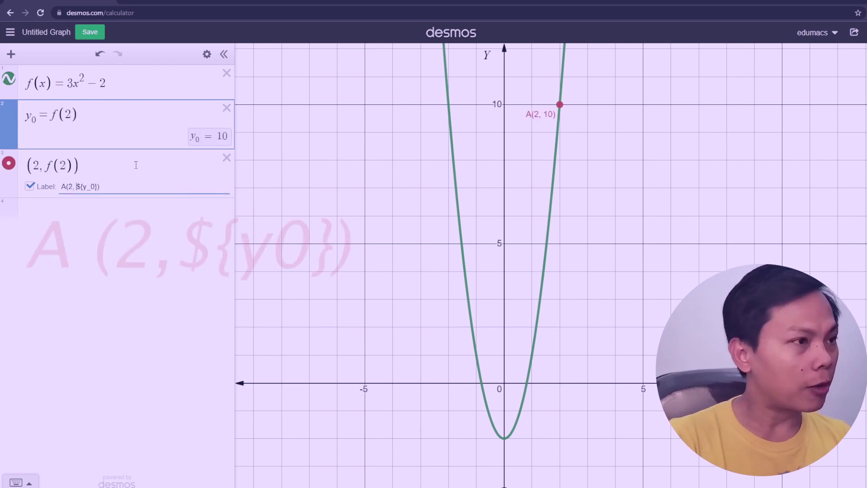
Step: Highlight the $ sign and y_0 in the point's label, and the definition y_0 = f(2)
double_click(73, 187)
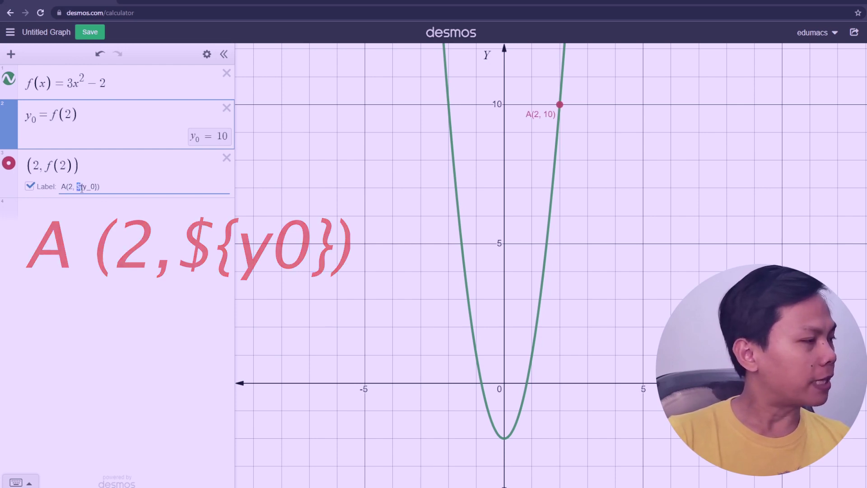
left_click_drag(100, 113, 26, 119)
double_click(27, 117)
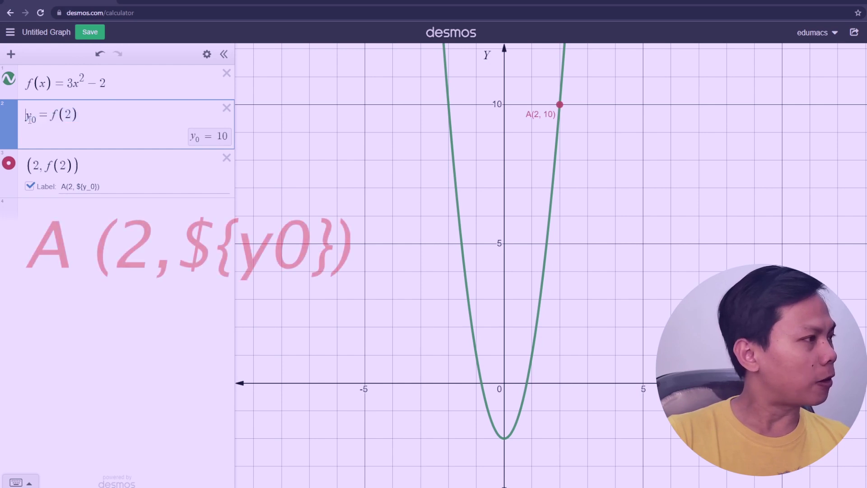
left_click_drag(82, 186, 91, 186)
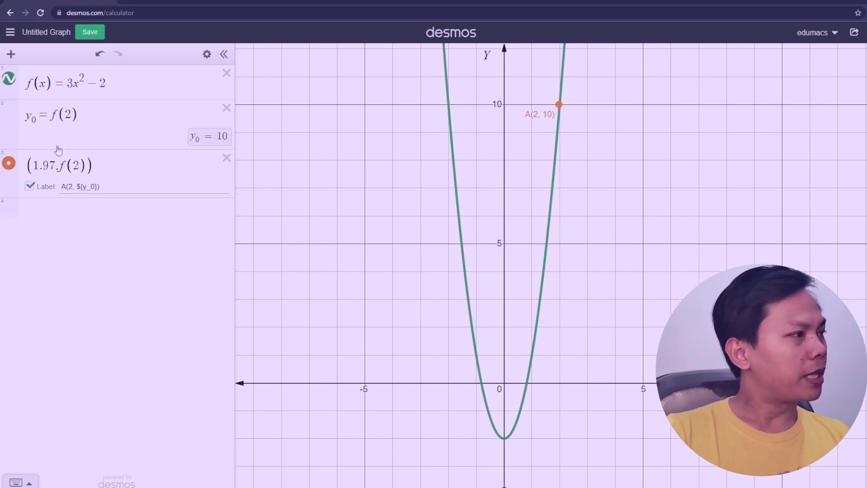
Step: Replace the numbers with the variable a so the expressions read y_0 = f(a) and (a, f(a))
left_click(73, 113)
double_click(70, 114)
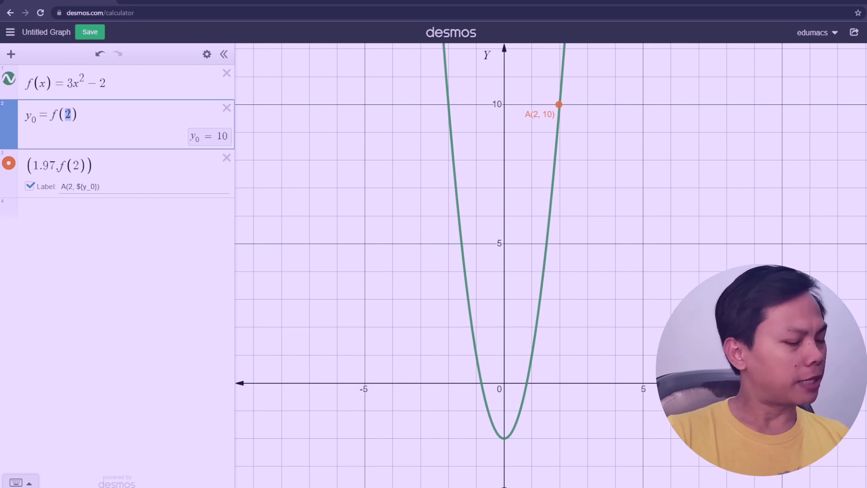
type("a")
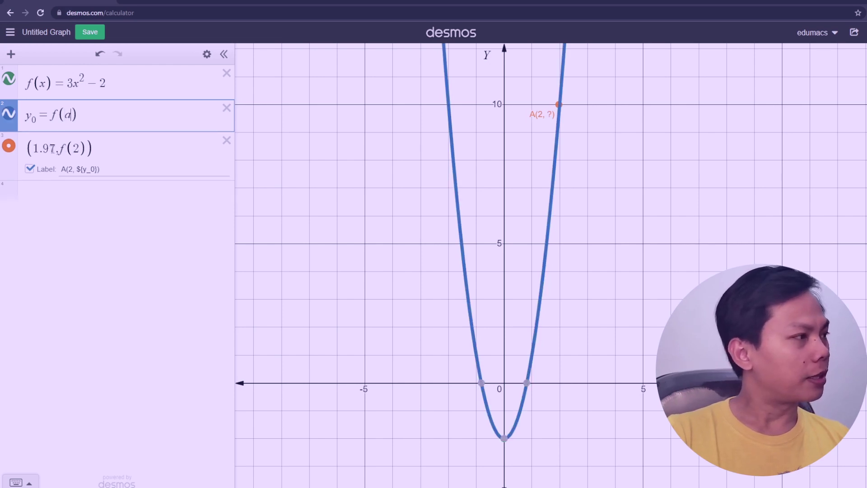
left_click_drag(56, 149, 32, 149)
type("a")
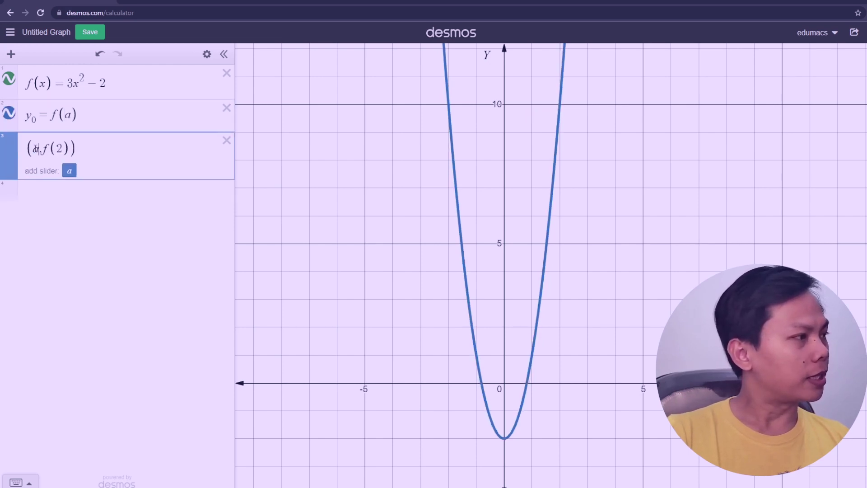
double_click(60, 149)
type("a")
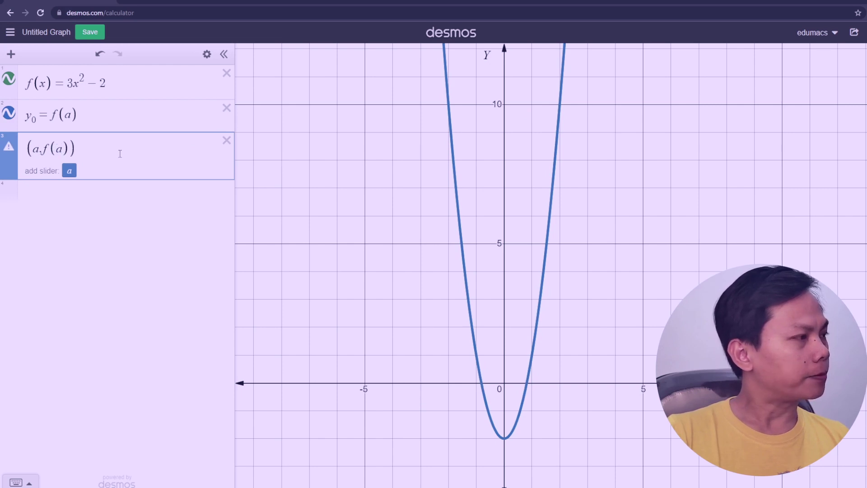
Step: Add a slider for a and set it to -1
left_click(70, 171)
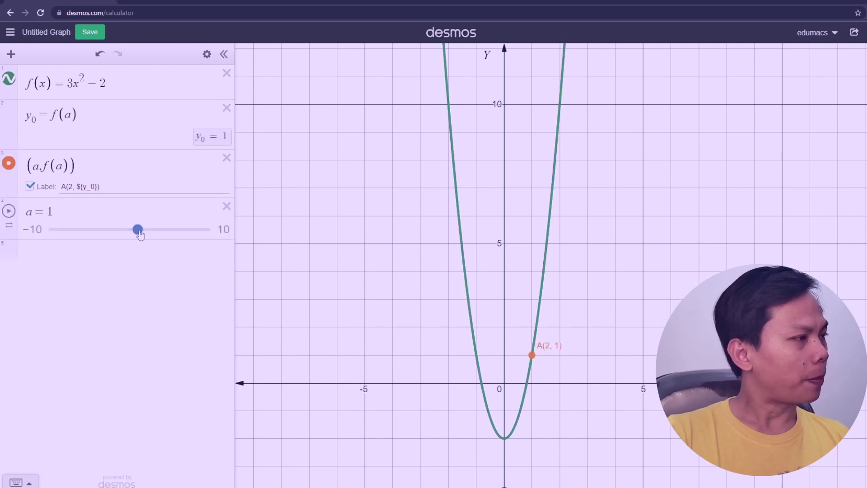
mouse_move(140, 234)
left_mouse_down()
mouse_move(132, 234)
mouse_move(148, 234)
mouse_move(114, 234)
mouse_move(125, 236)
left_mouse_up()
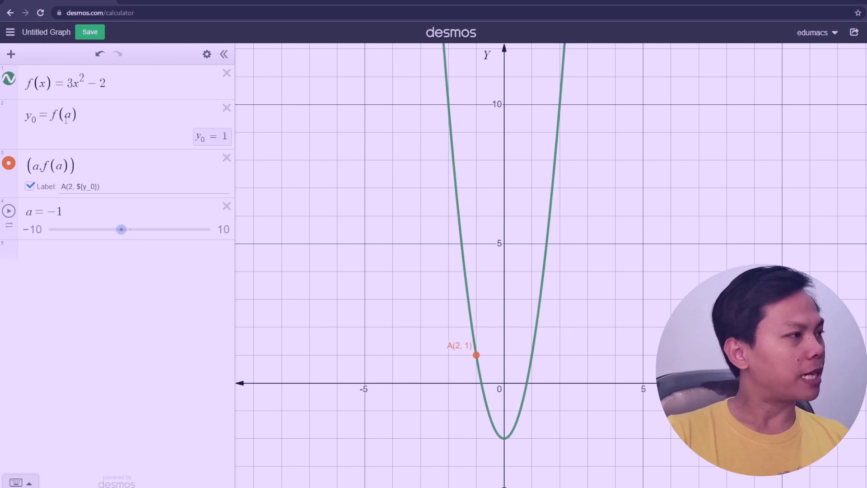
Step: Replace the fixed 2 in the point's label with ${a} so it reads A(${a}, ${y_0})
left_click_drag(66, 118, 71, 119)
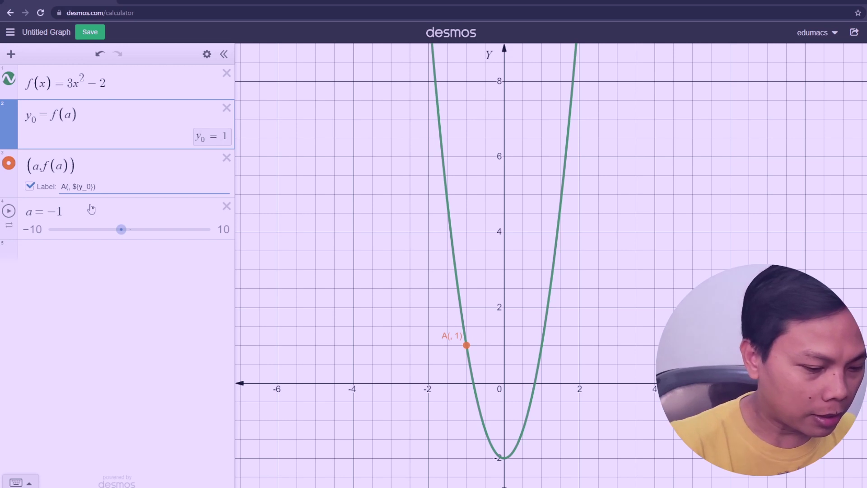
type("${a")
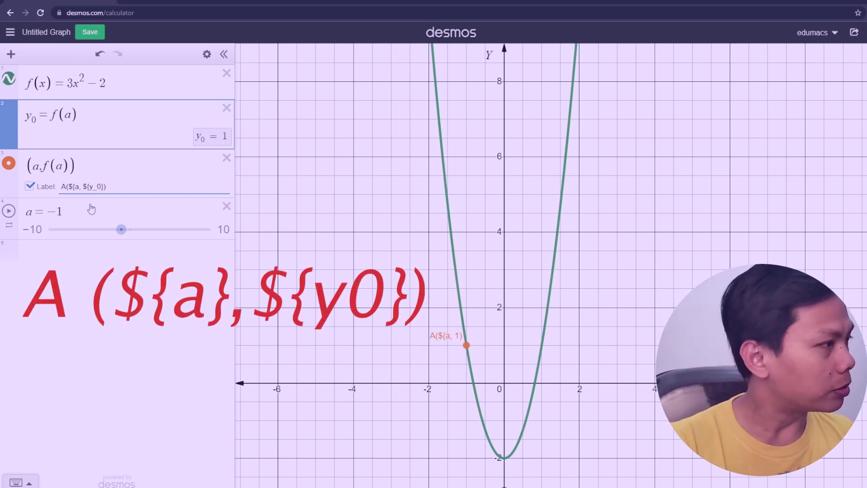
type("}")
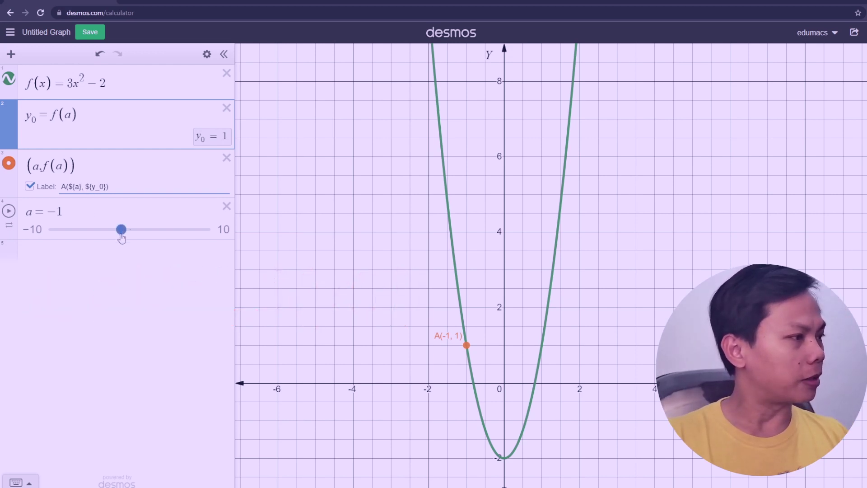
Step: Slide a to 1.3 and move the point's coordinate label to the right side of the point
left_click_drag(121, 236, 140, 240)
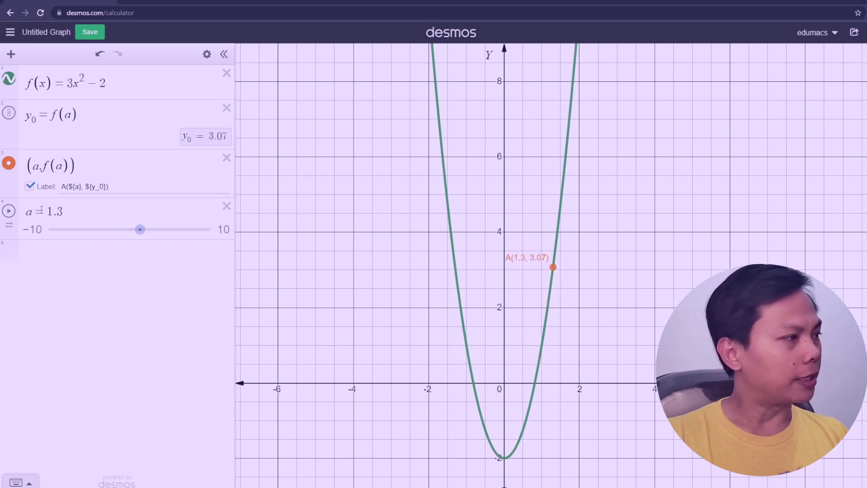
scroll(540, 277, "up", 4)
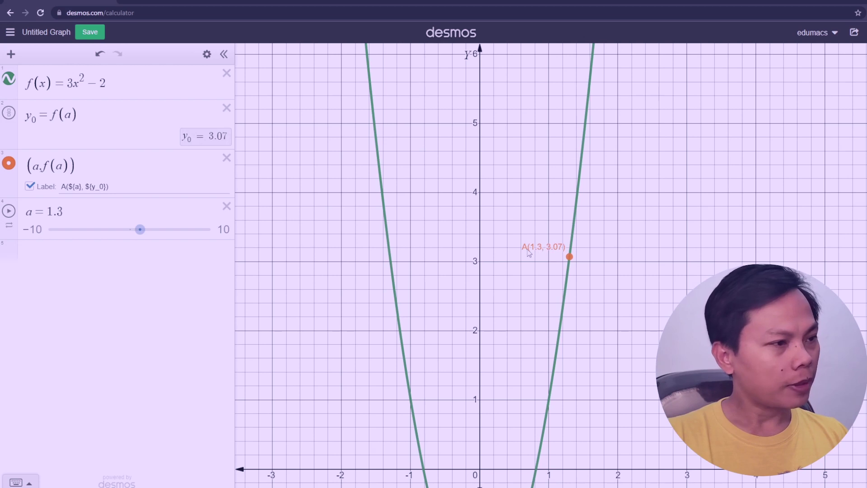
left_click_drag(528, 252, 596, 253)
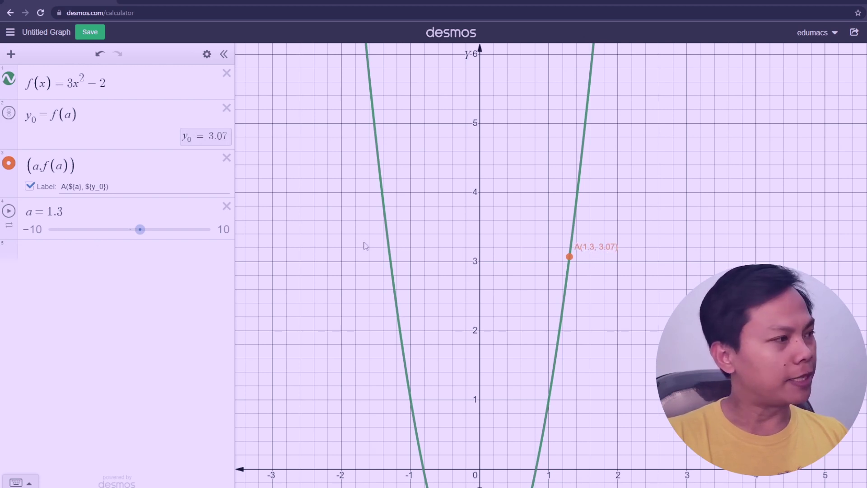
Step: Highlight the a inside f(a) in the point's coordinates, and set the slider value a to 0
left_click(45, 165)
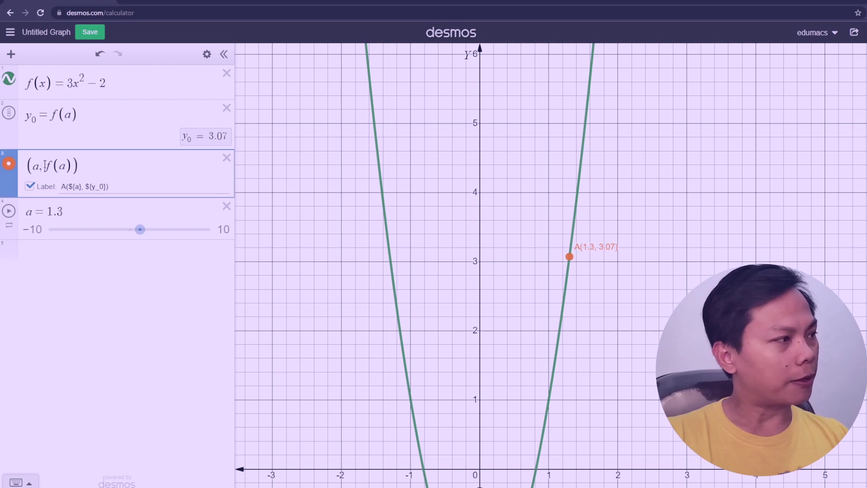
double_click(64, 165)
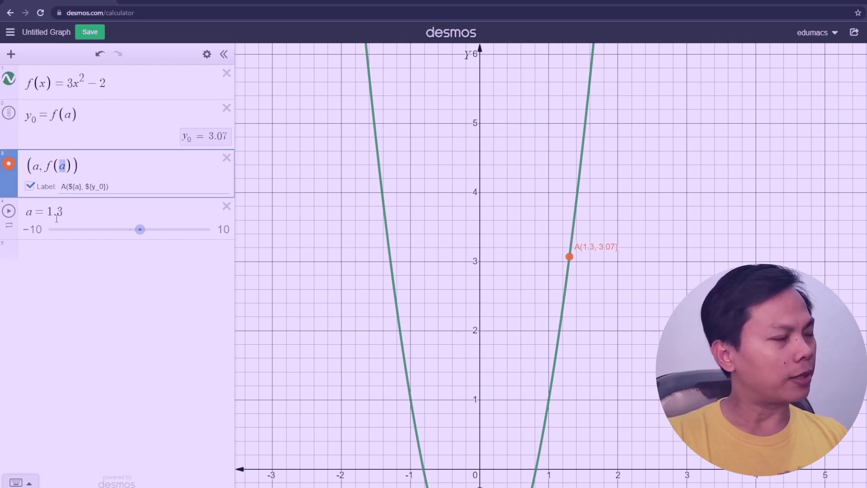
left_click_drag(137, 235, 129, 232)
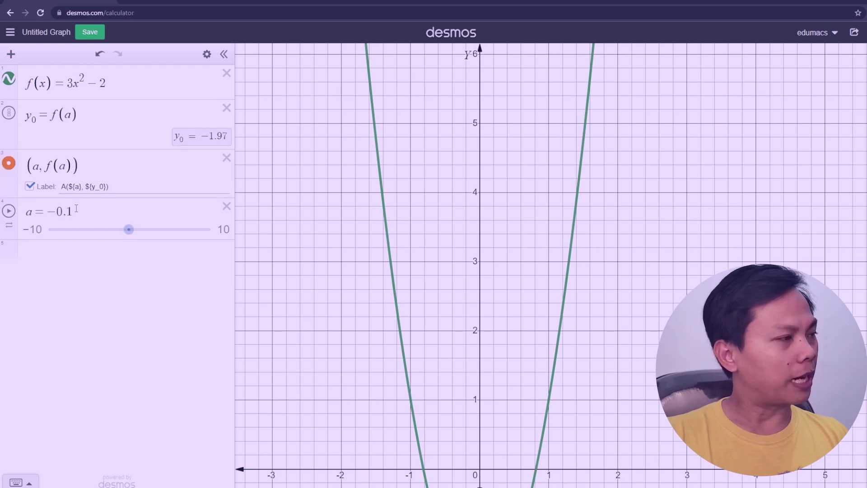
left_click_drag(75, 211, 47, 212)
type("0")
left_click(96, 362)
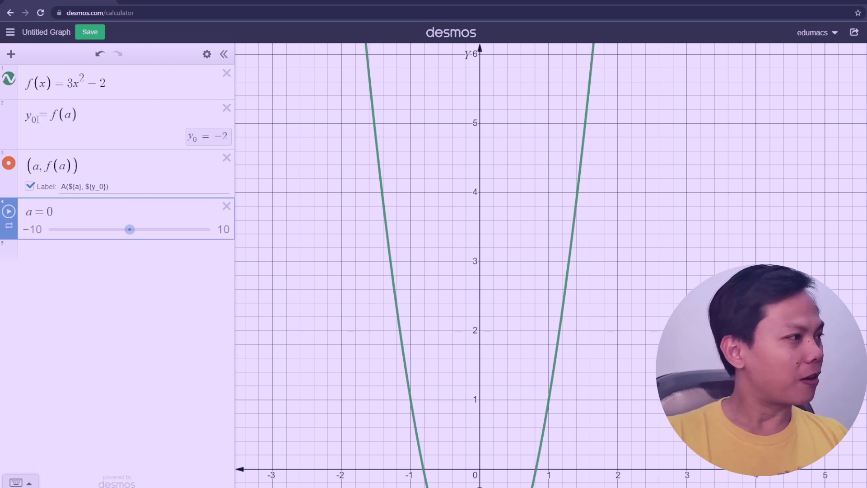
Step: Remove the letter A from the point's label so it reads (${a}, ${y_0})
scroll(478, 400, "down", 5)
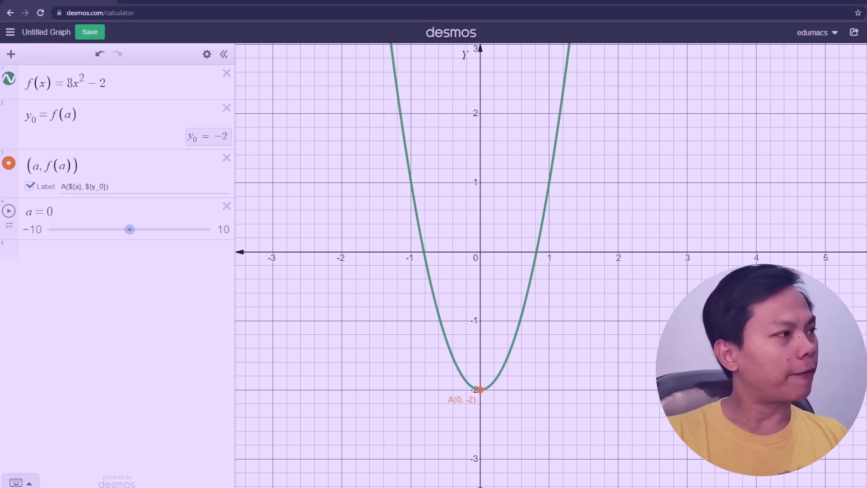
scroll(477, 397, "up", 10)
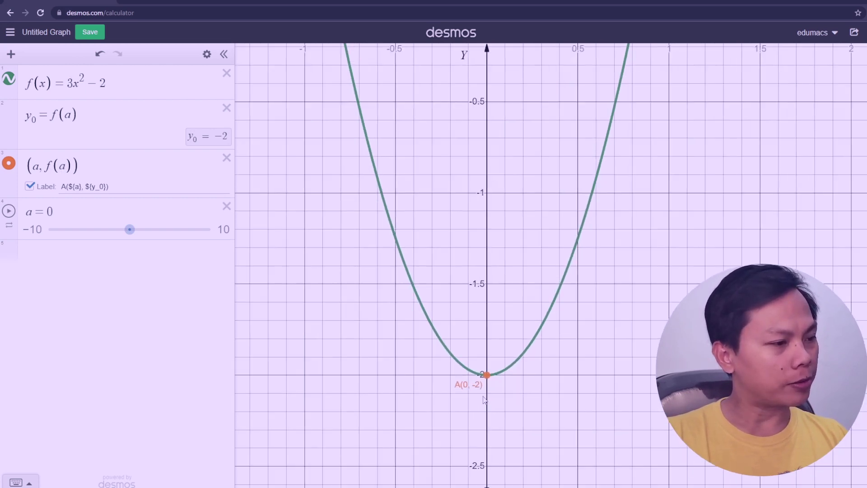
scroll(497, 379, "up", 3)
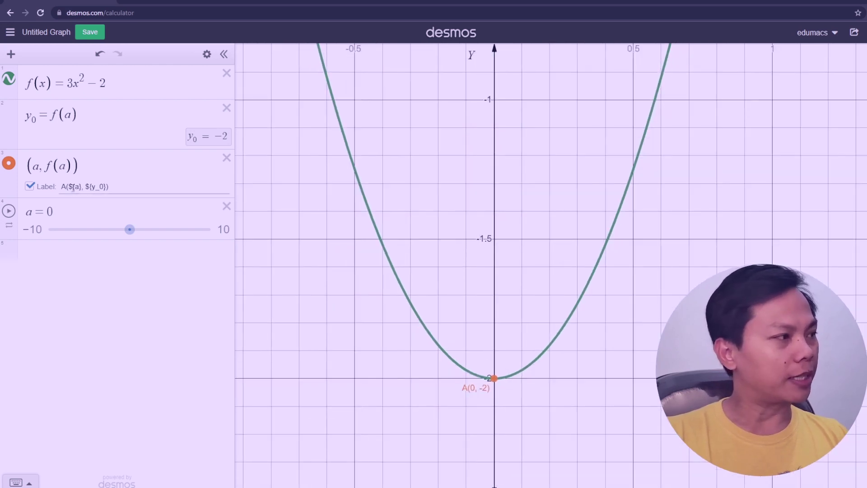
left_click_drag(63, 185, 116, 183)
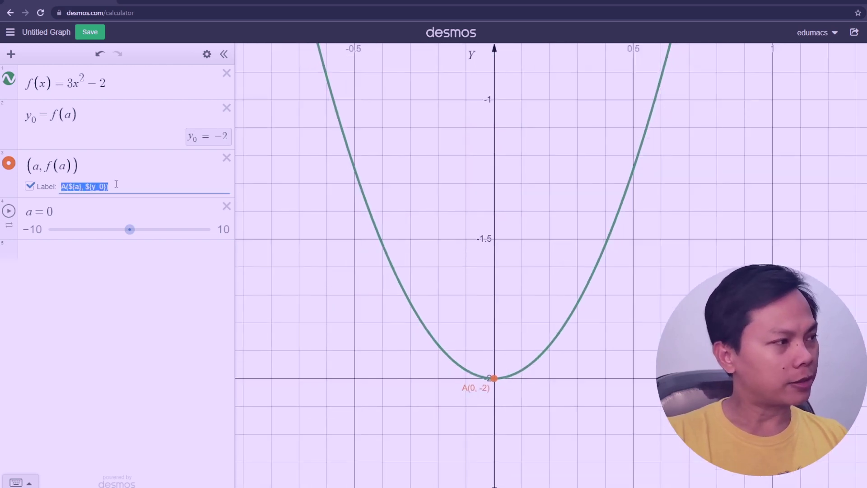
left_click(61, 187)
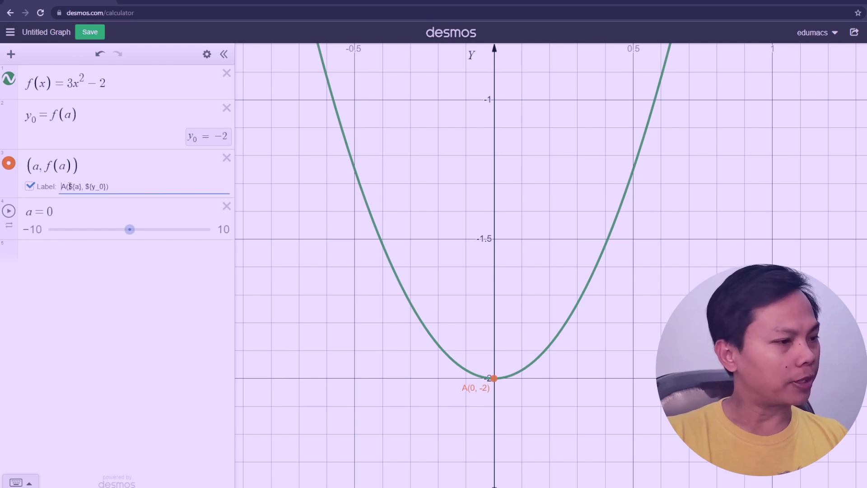
key("Delete")
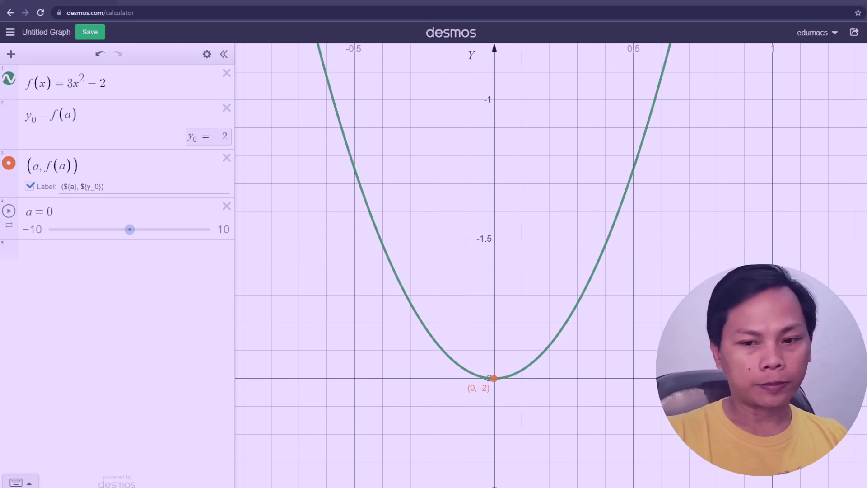
Step: Switch to Notepad, replace its text with the label syntax ${a}, ${y0}, and highlight it
key("alt+Tab")
left_click_drag(520, 154, 423, 148)
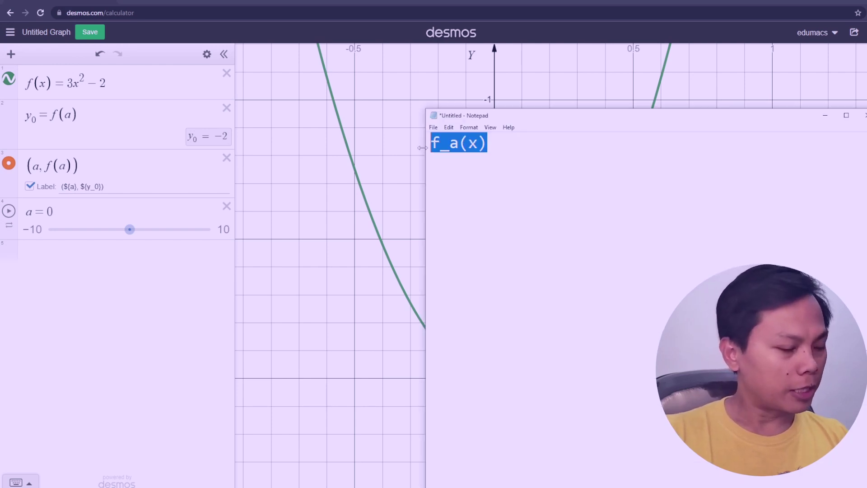
type("$")
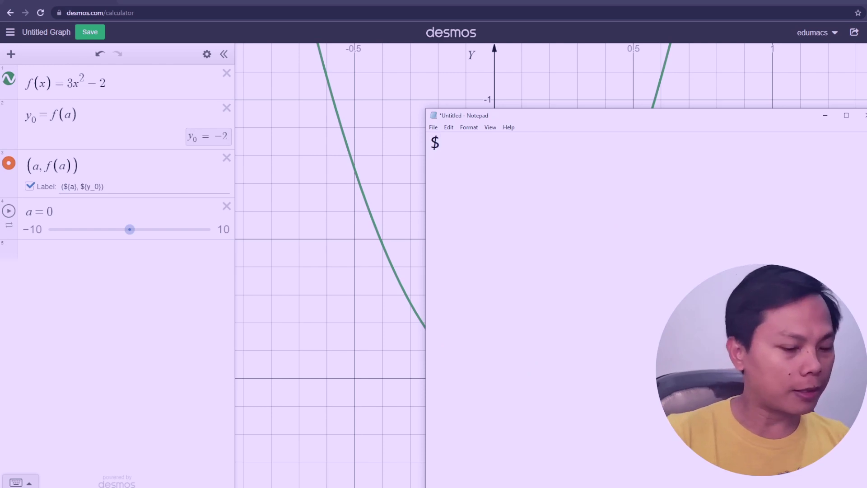
type("{")
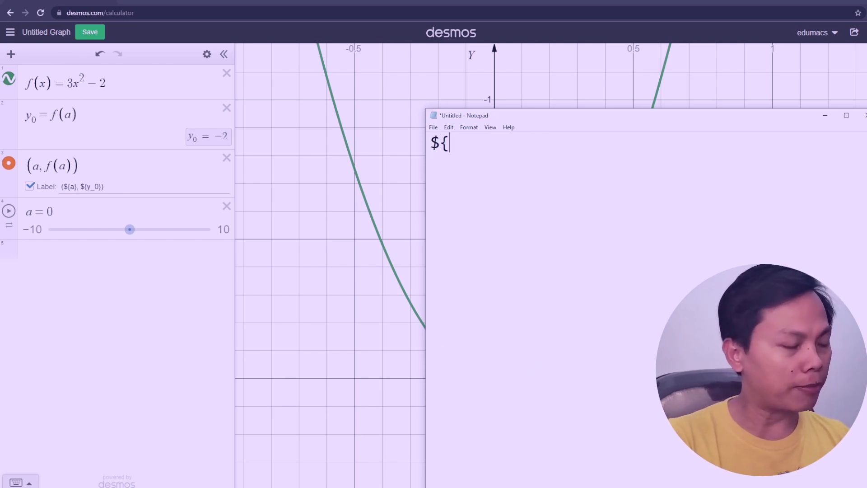
type("a")
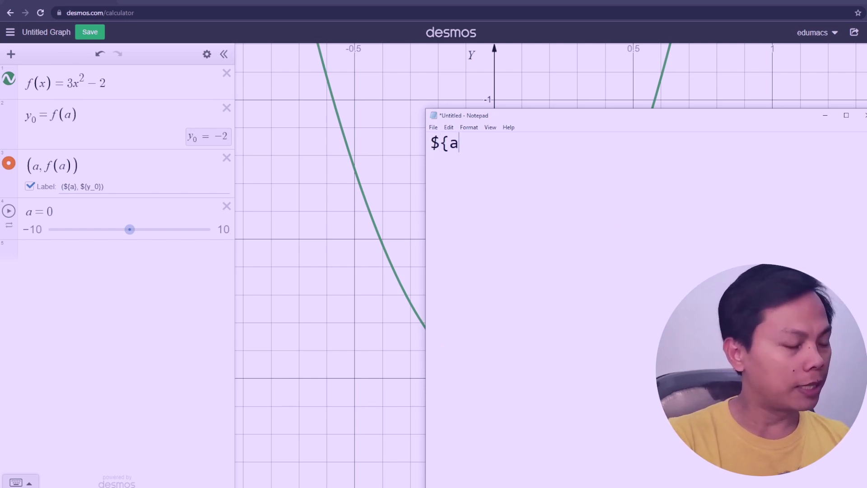
type("}")
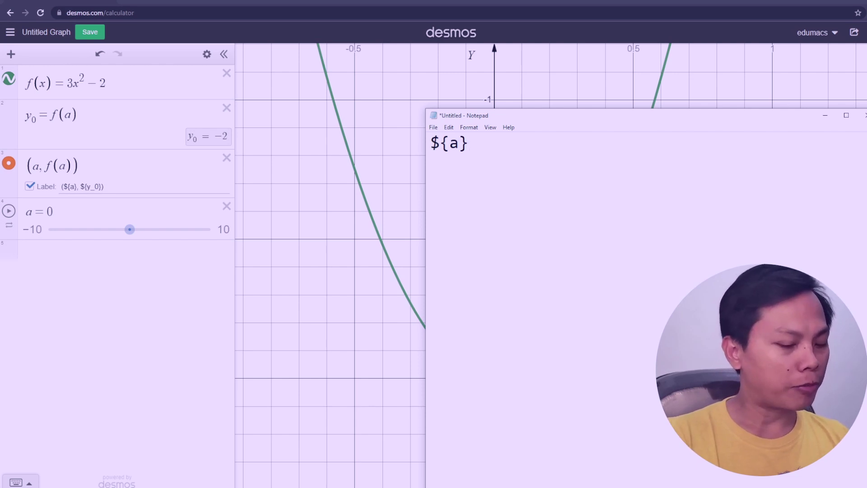
type(", ")
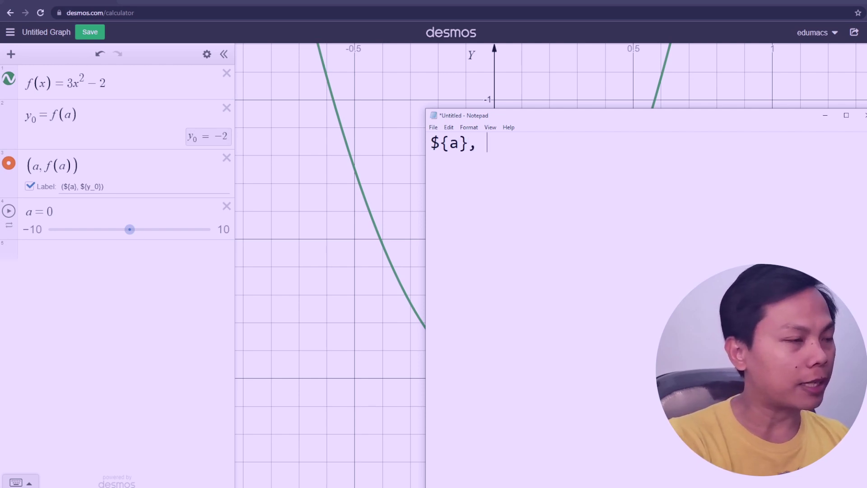
type("${")
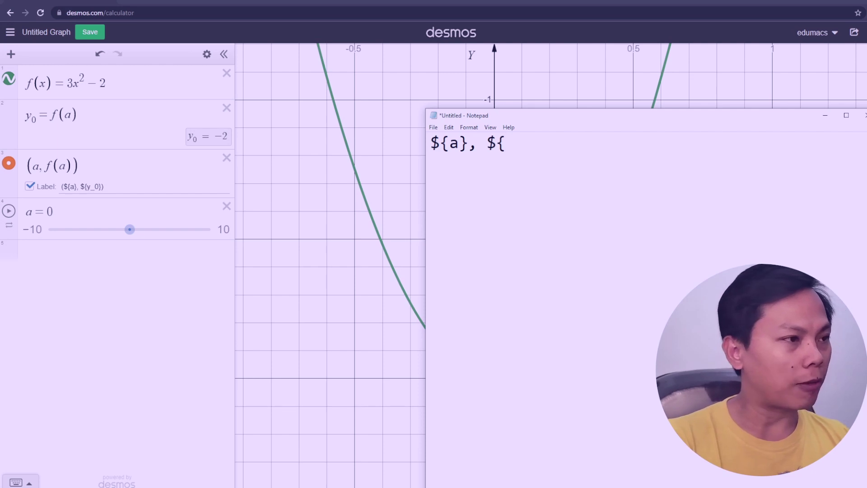
type("y")
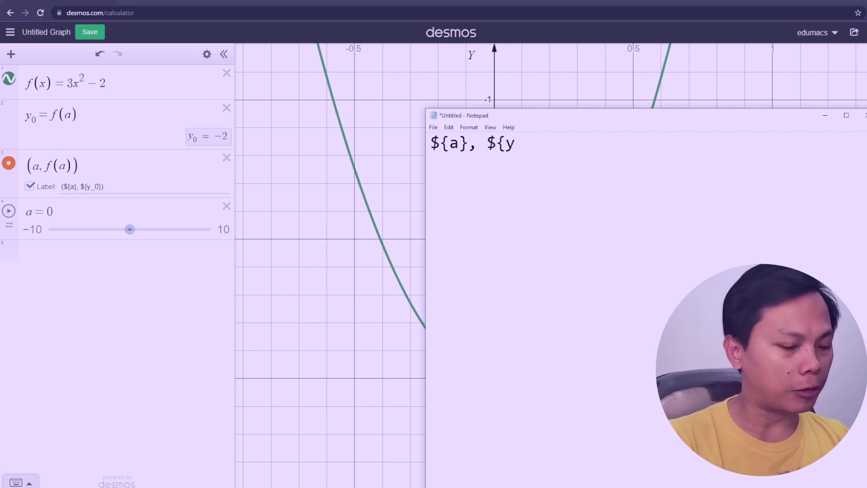
type("_0")
key("BackSpace")
key("BackSpace")
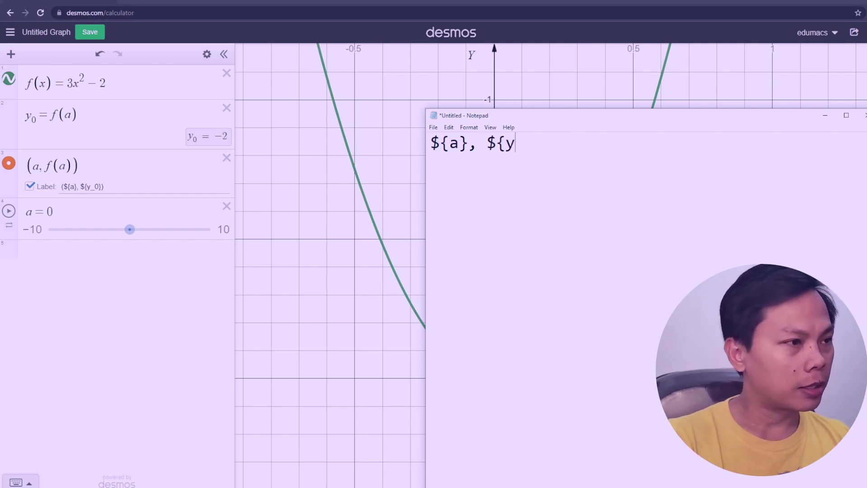
type("0}")
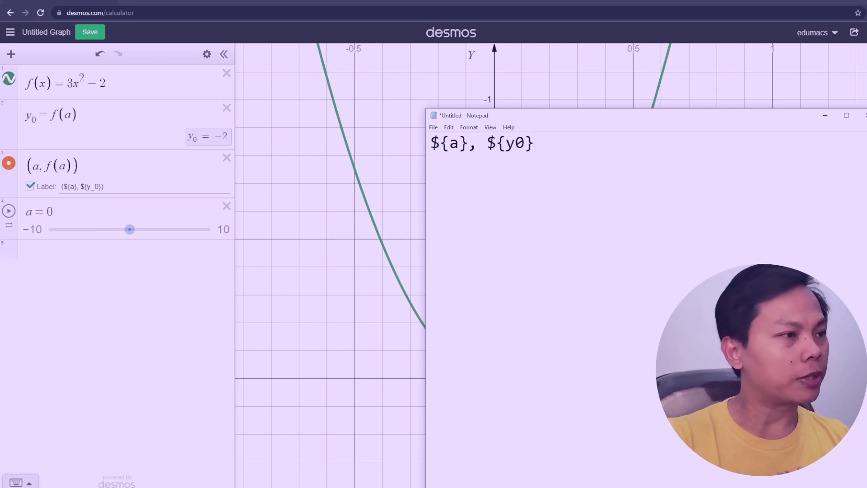
left_click_drag(558, 151, 429, 145)
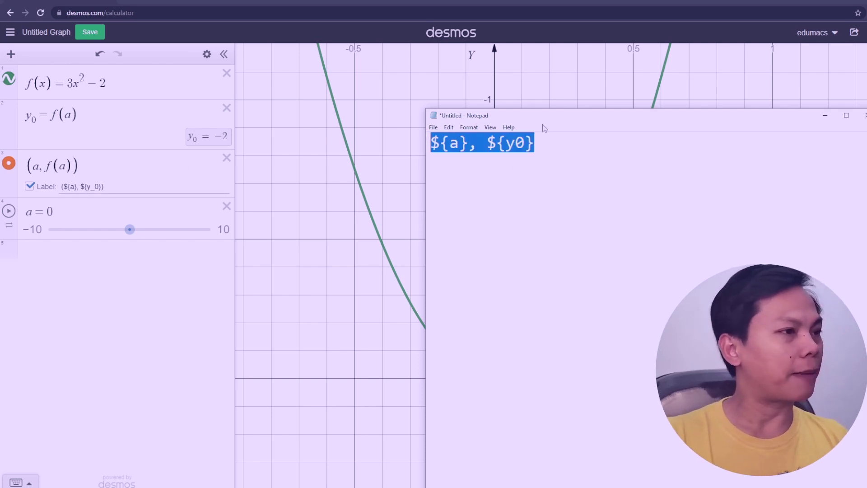
Step: Dismiss the Notepad note and return to the Desmos graph
key("alt+Tab")
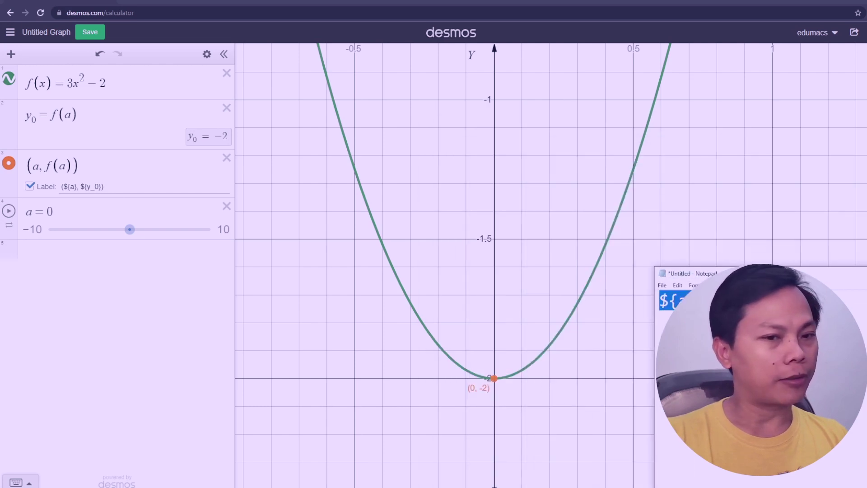
key("alt+F4")
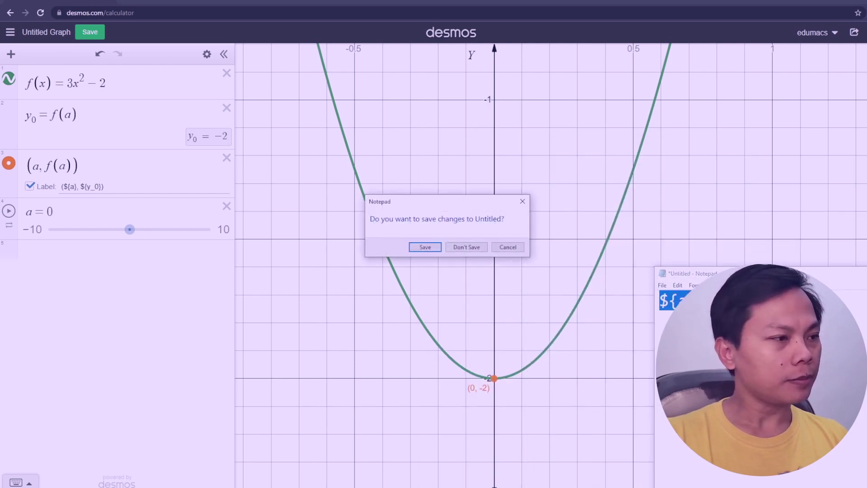
key("Escape")
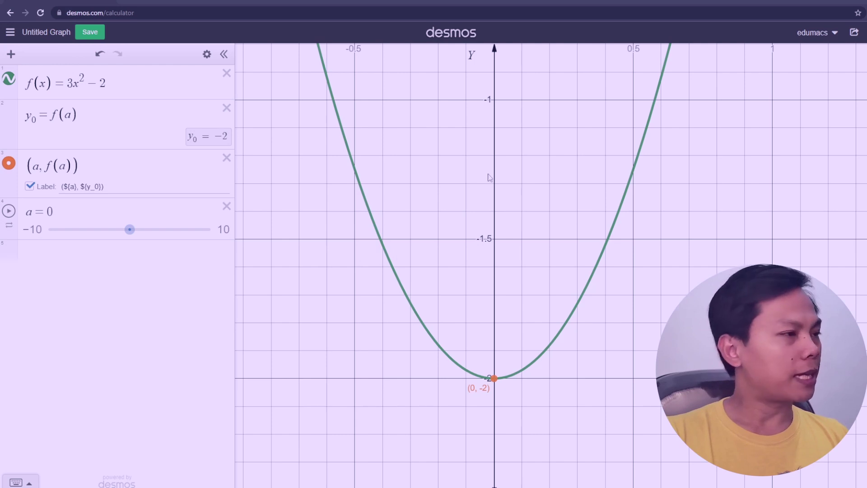
Step: Restrict the function f(x) = 3x² − 2 with the curly-brace condition {−1 ≤ x ≤ 2}
left_click_drag(425, 207, 421, 259)
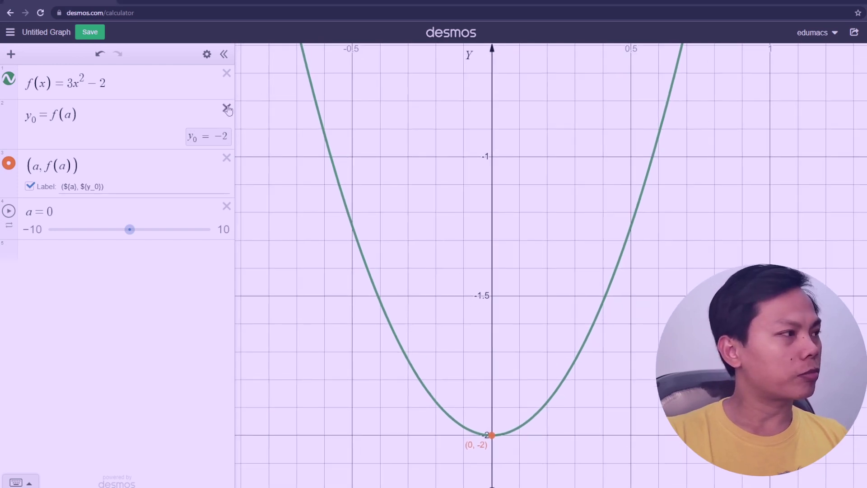
left_click(388, 315)
scroll(447, 261, "down", 3)
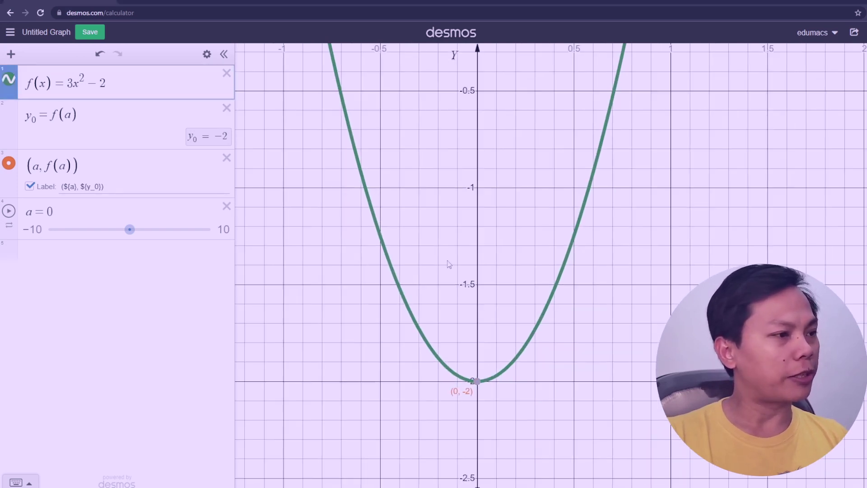
scroll(449, 265, "down", 3)
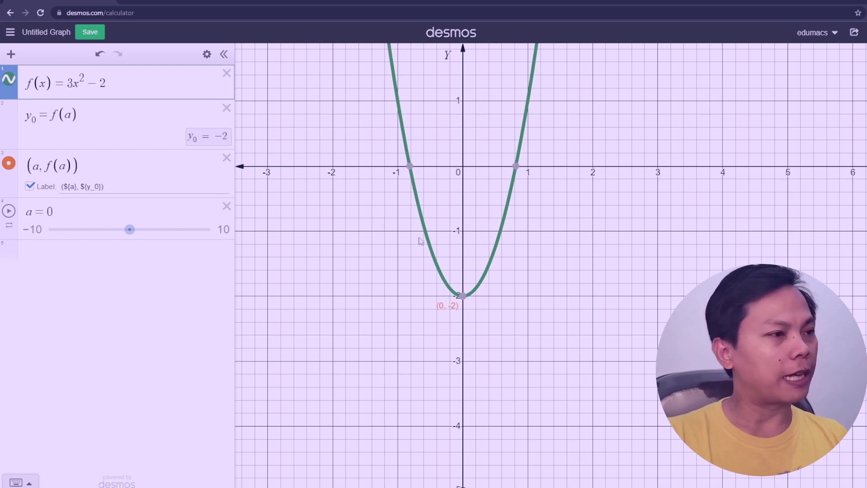
scroll(443, 216, "up", 4)
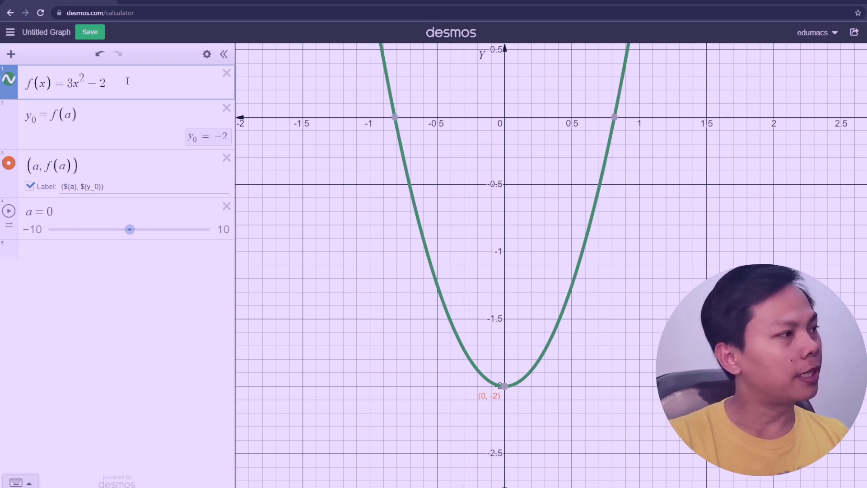
type("}")
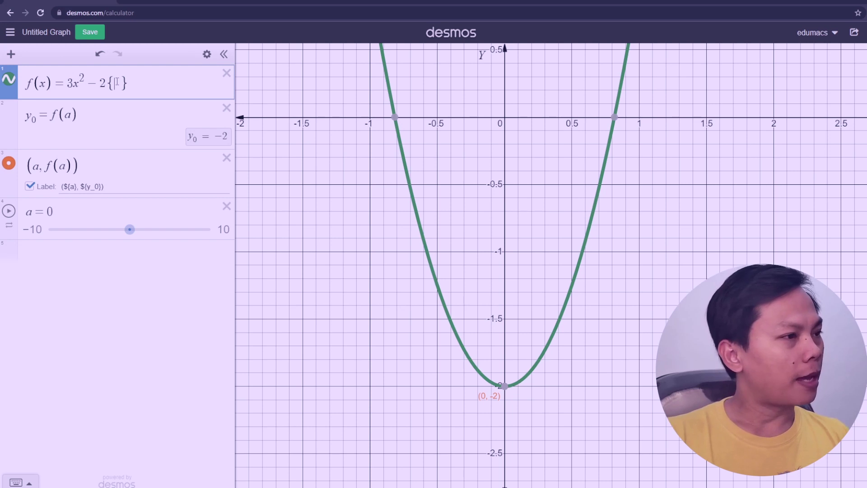
type("-1<")
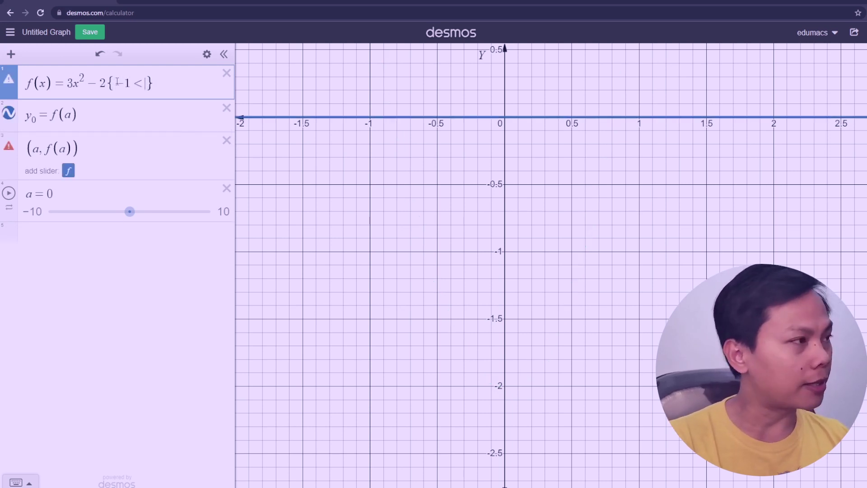
type("x")
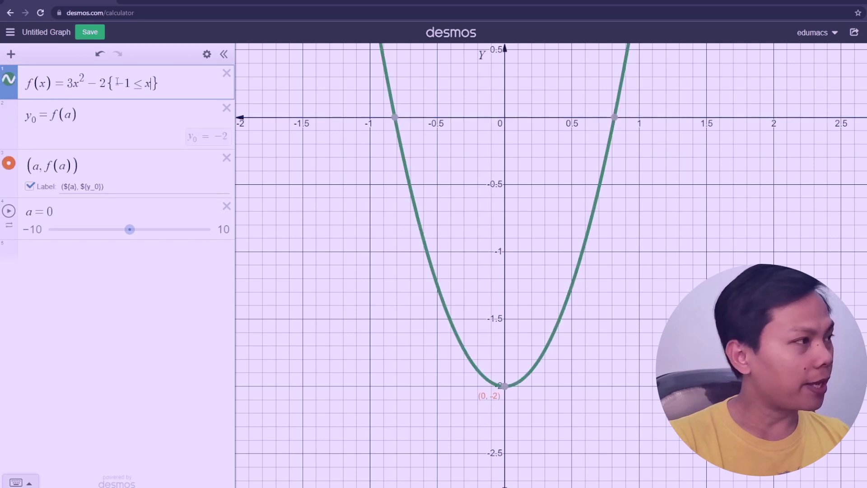
type("<")
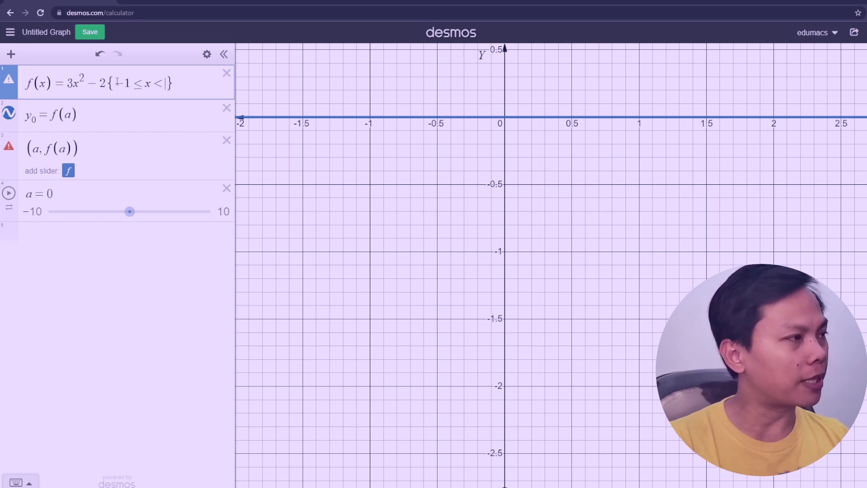
type("3")
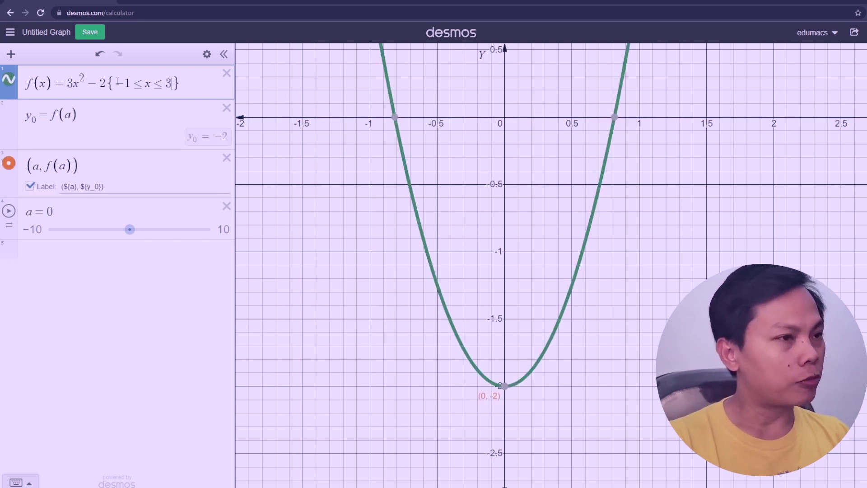
key("BackSpace")
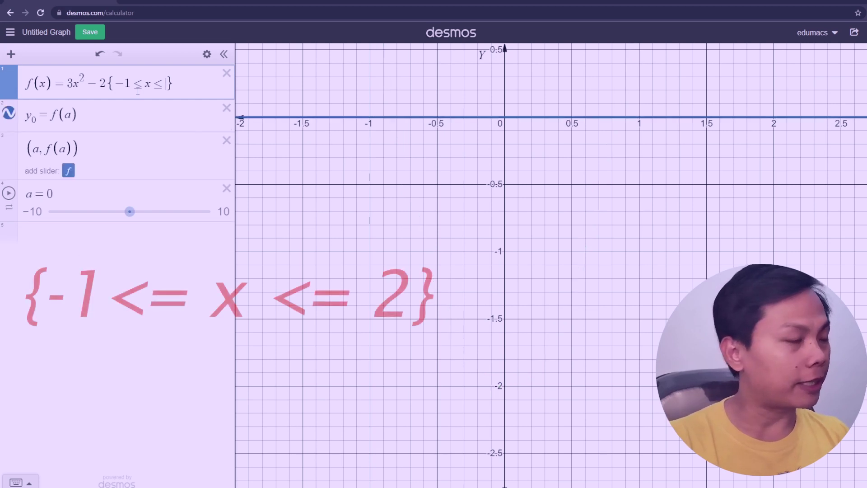
type("2")
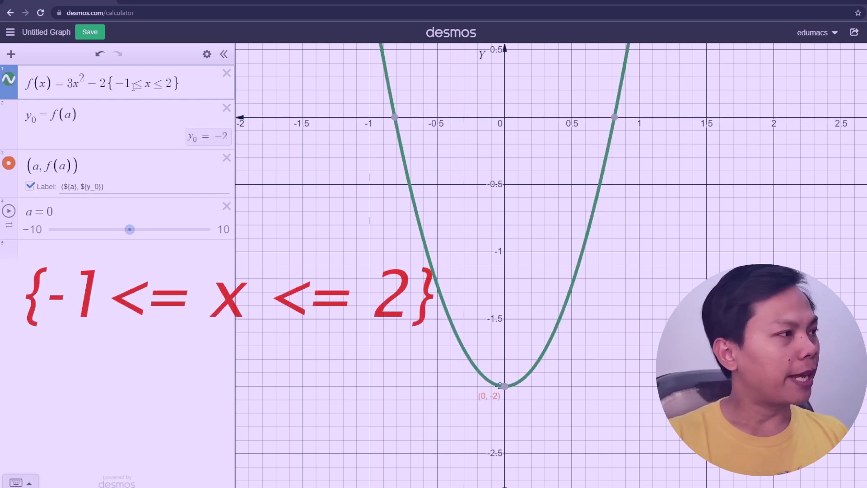
Step: Examine the restricted parabola on the graph, including both of its endpoints
scroll(527, 205, "down", 3)
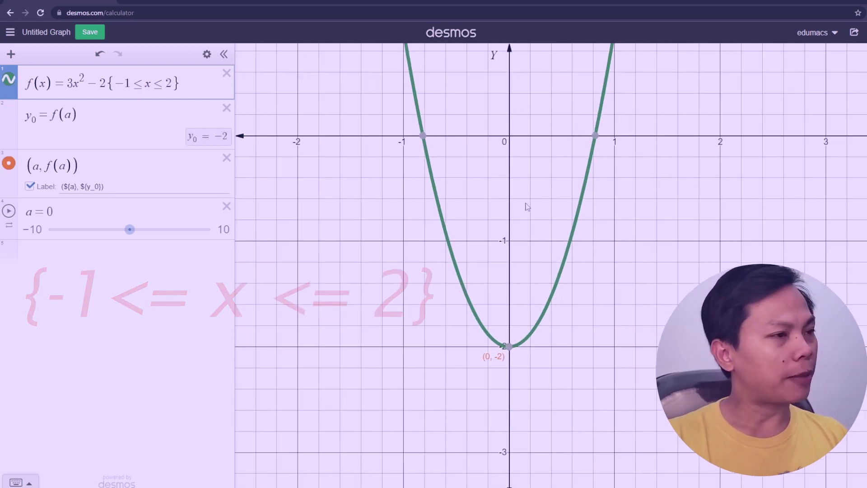
left_click_drag(531, 132, 502, 204)
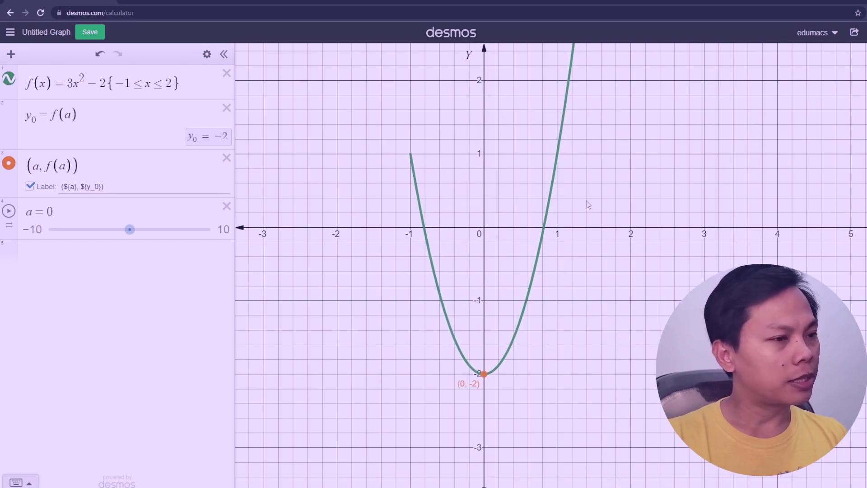
left_click_drag(594, 198, 565, 290)
scroll(564, 289, "down", 3)
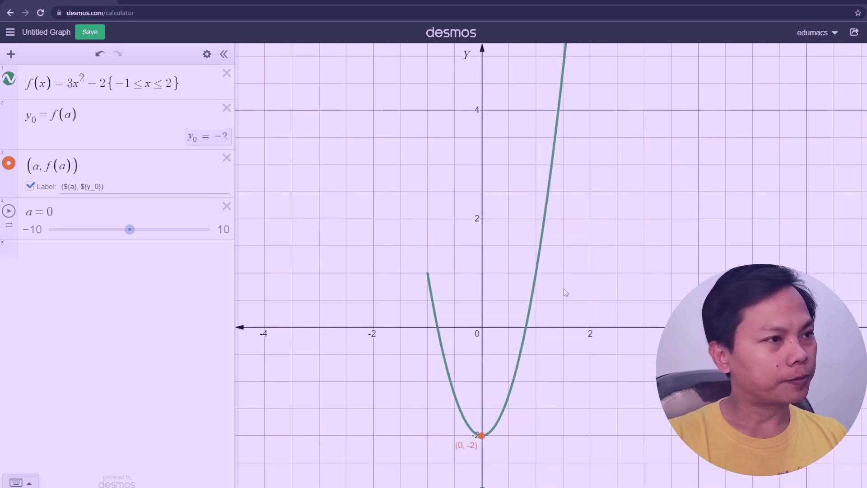
scroll(565, 288, "down", 3)
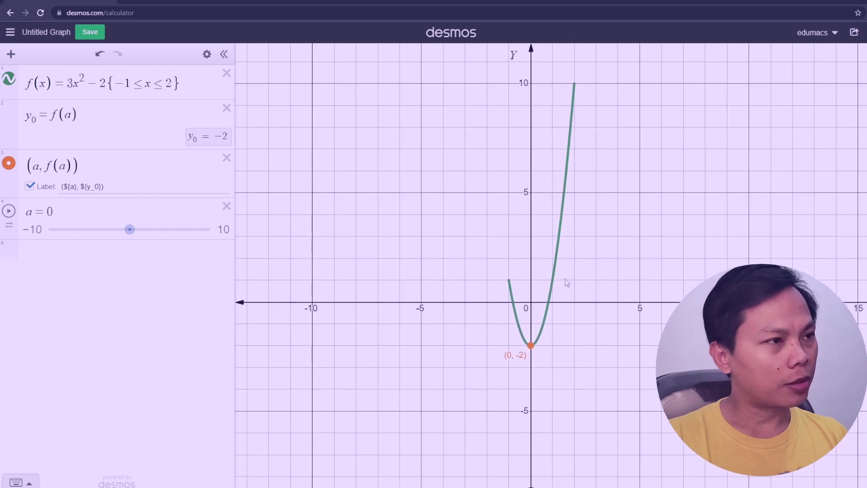
left_click_drag(573, 217, 535, 250)
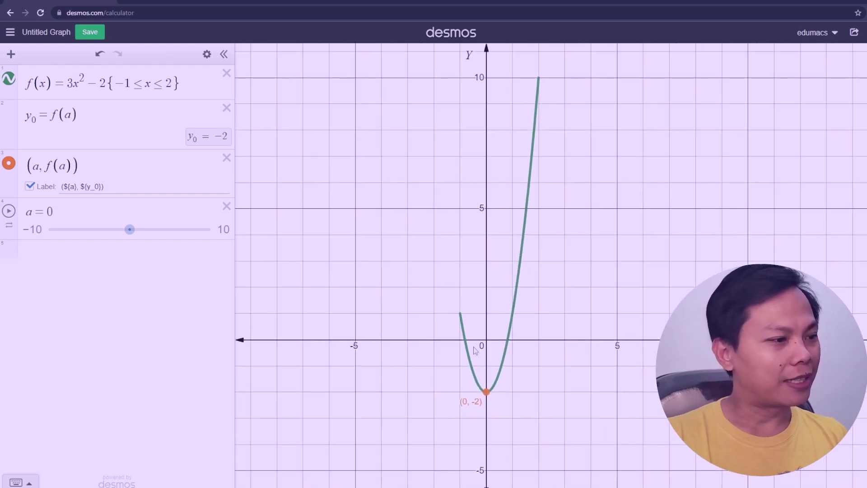
scroll(475, 350, "up", 2)
left_click_drag(539, 299, 534, 354)
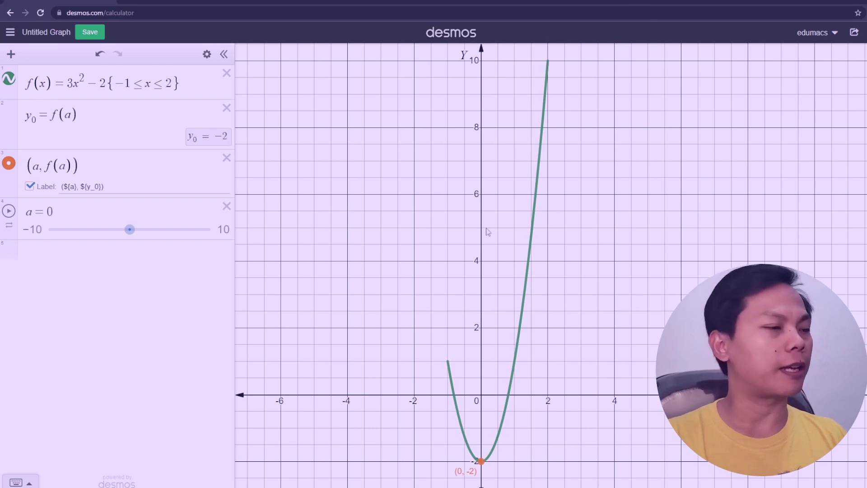
Step: Change the expression of f(x) to 2x² − 3x, keeping its domain restriction
double_click(102, 83)
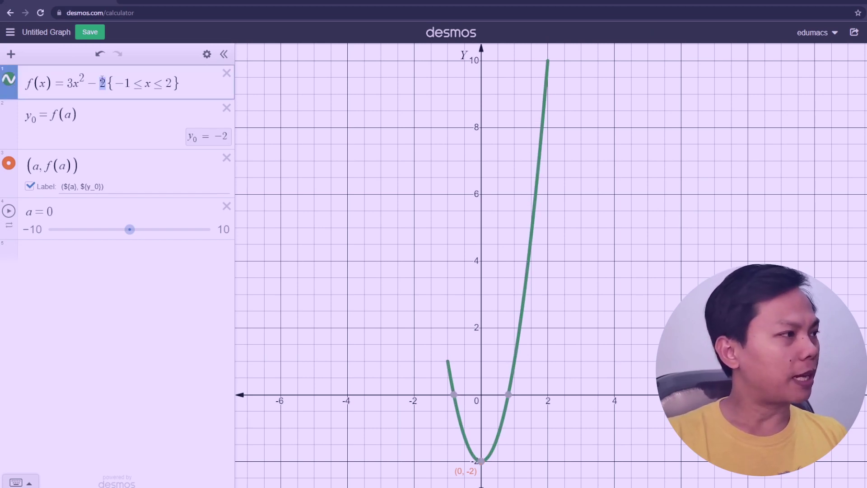
type("3")
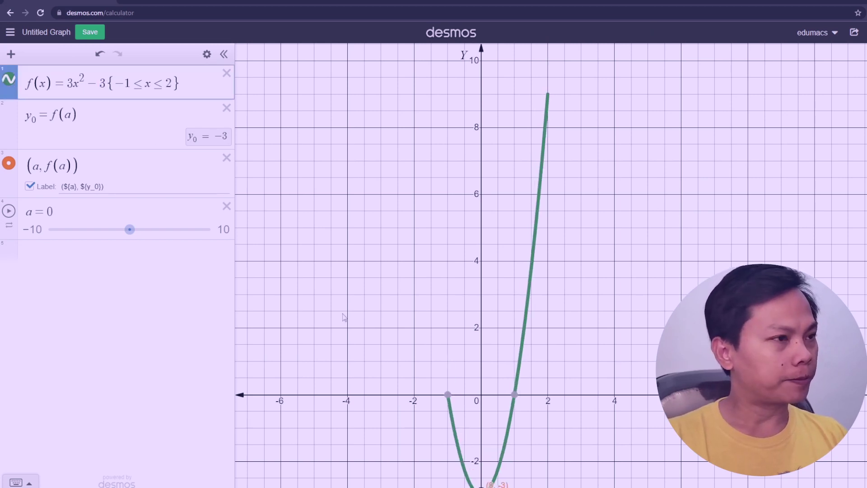
type("x")
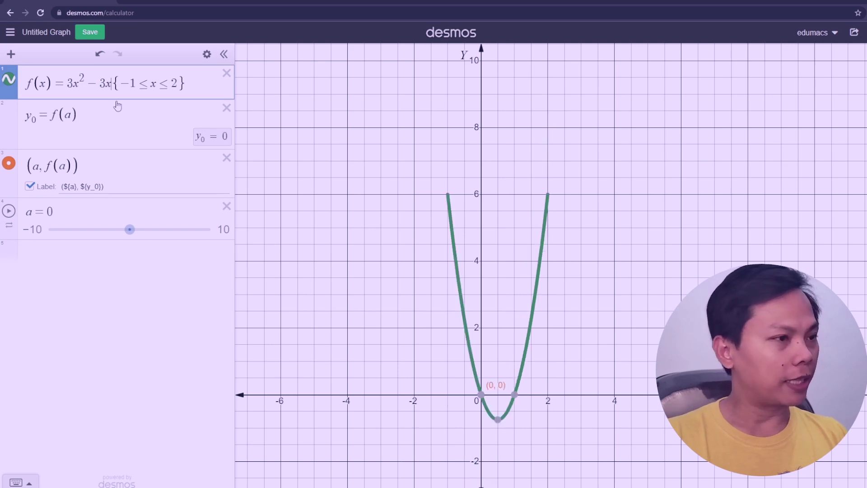
left_click(72, 83)
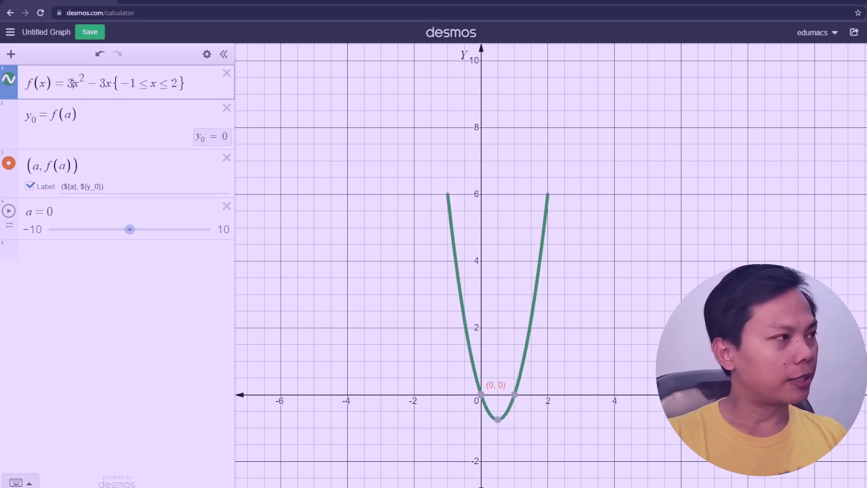
key("BackSpace")
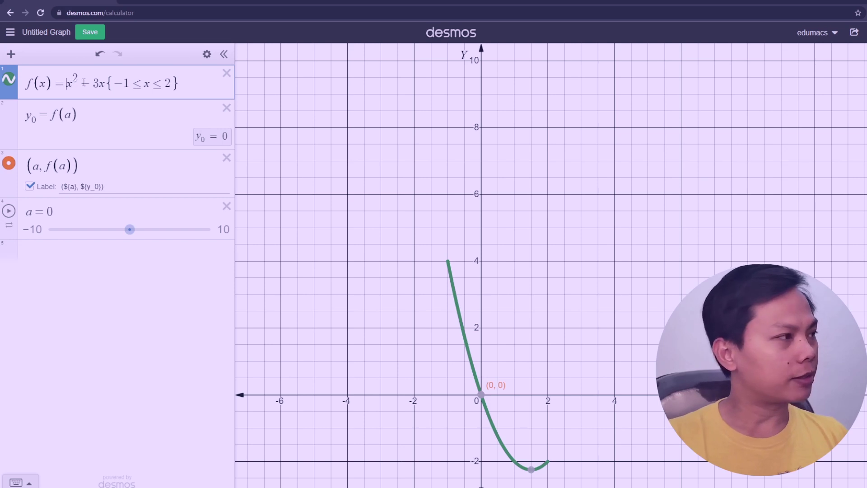
type("2")
Step: Hide the graph's grid, and insert spaces between 2x² − 3x and its curly-brace restriction
left_click_drag(554, 268, 530, 226)
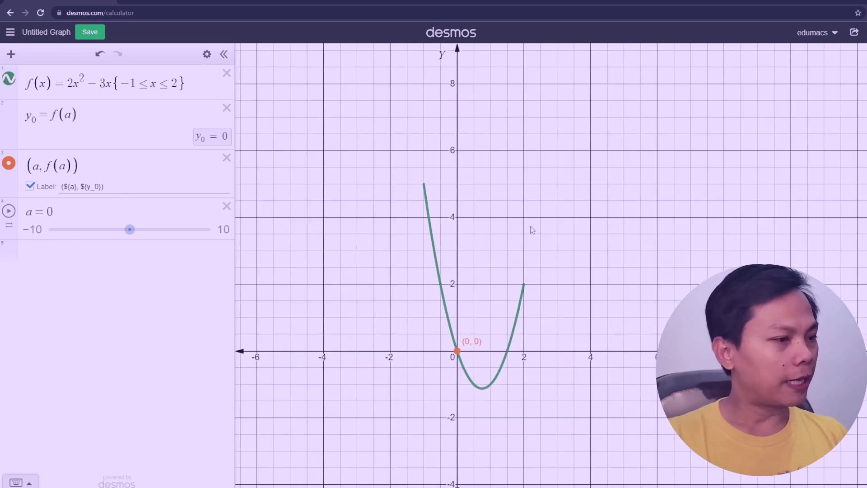
scroll(530, 226, "up", 1)
scroll(482, 293, "up", 3)
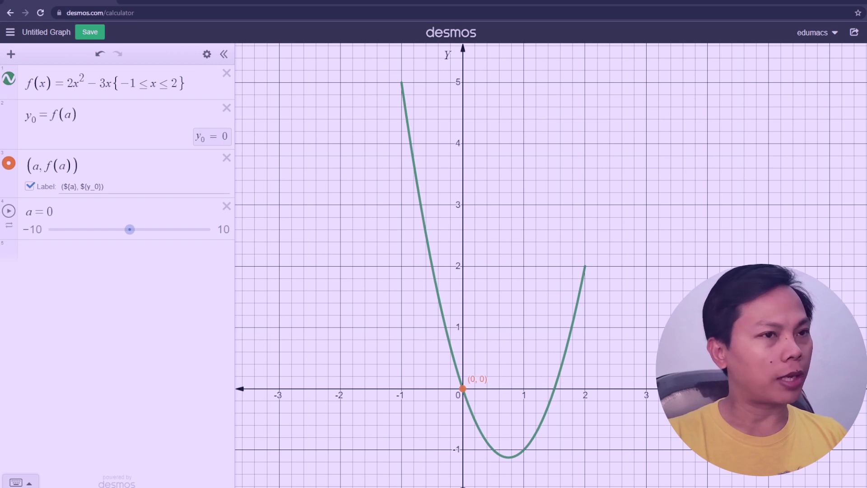
left_click(854, 55)
left_click(754, 122)
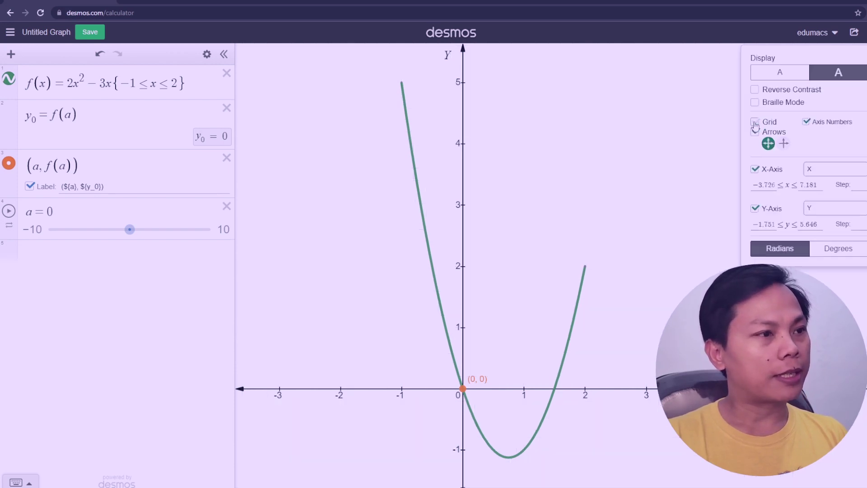
left_click(726, 135)
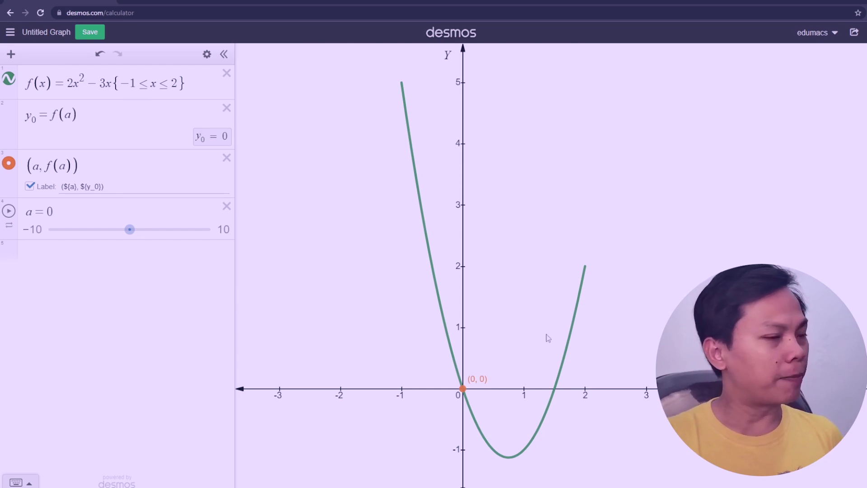
left_click(114, 81)
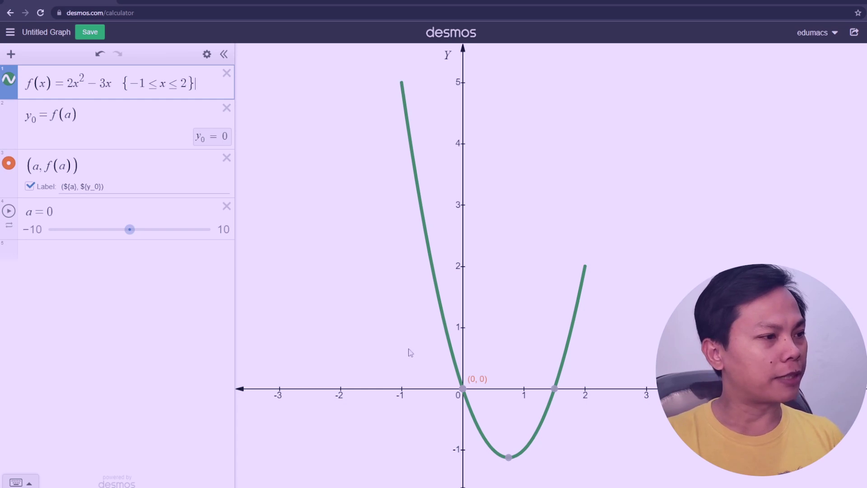
Step: Add an empty table to the expression list below the slider for a
left_click(152, 208)
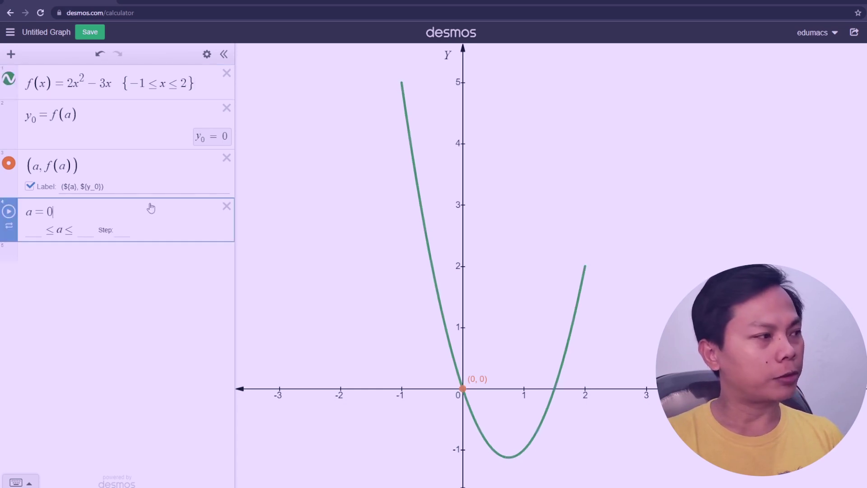
key("Return")
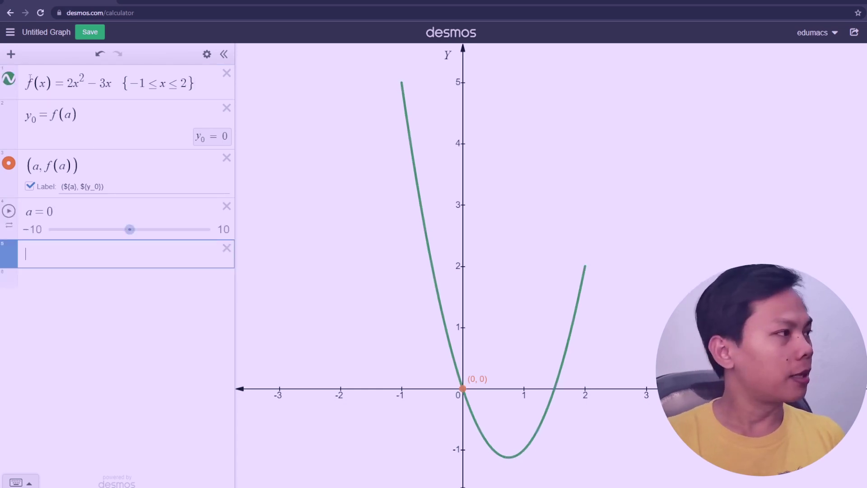
left_click(11, 55)
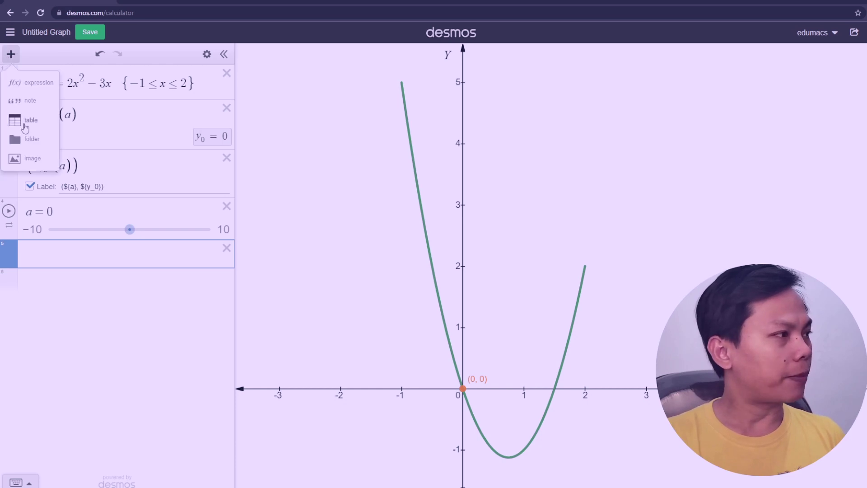
left_click(25, 126)
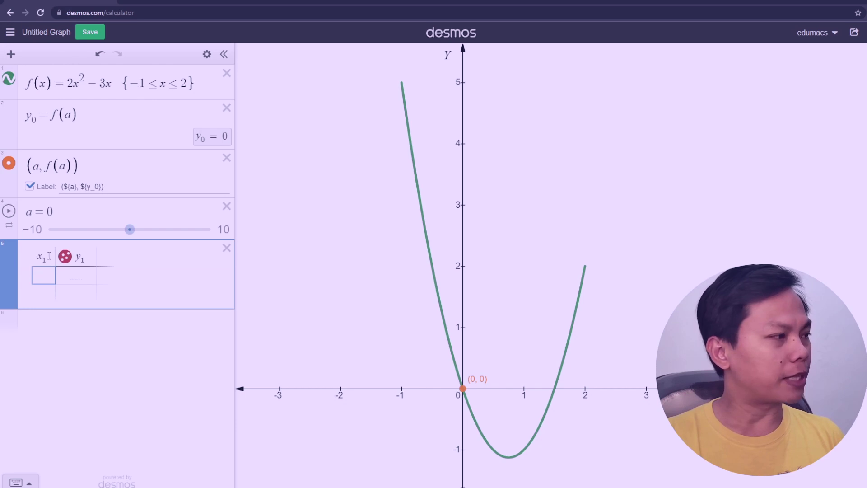
Step: Fill the table with the points (−1, 0) and (−1, f(−1))
type("-1")
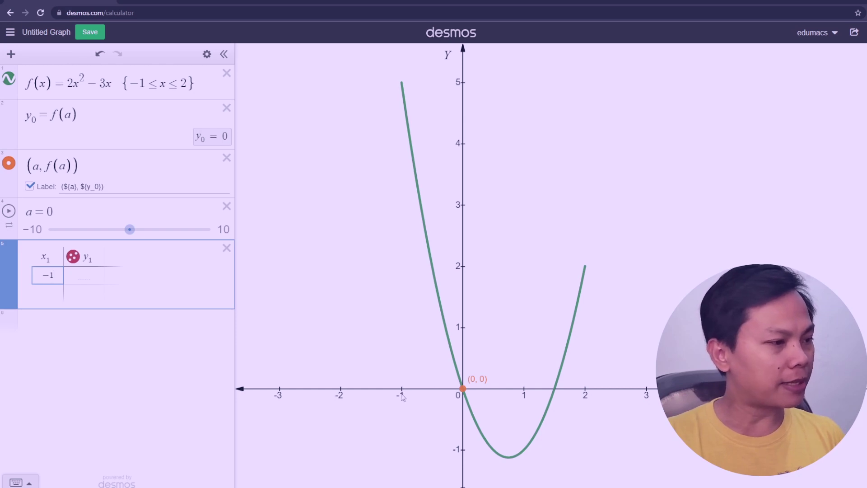
left_click(92, 274)
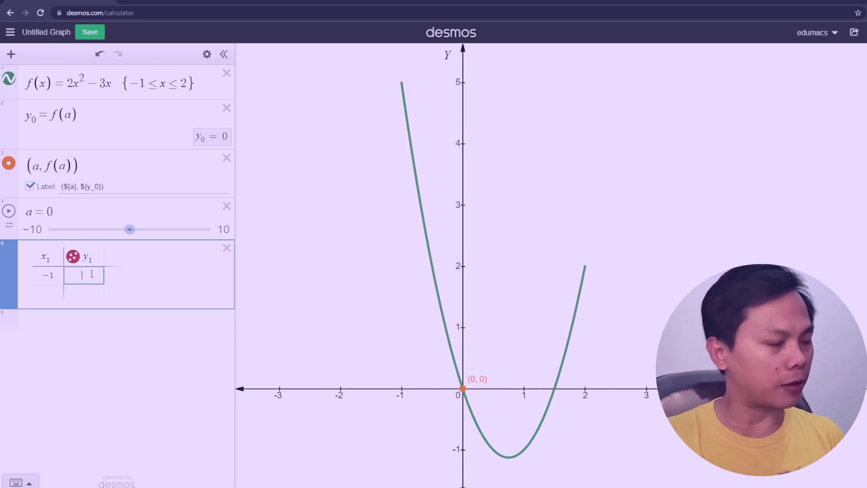
type("0")
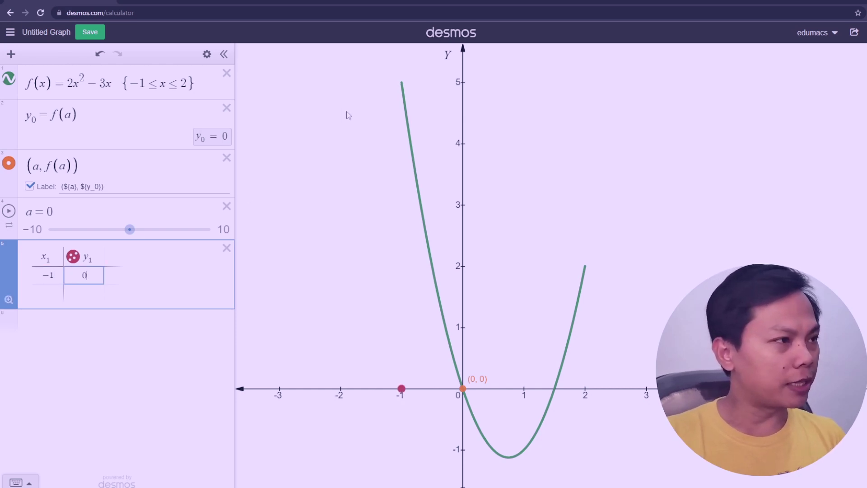
left_click(32, 300)
type("-1")
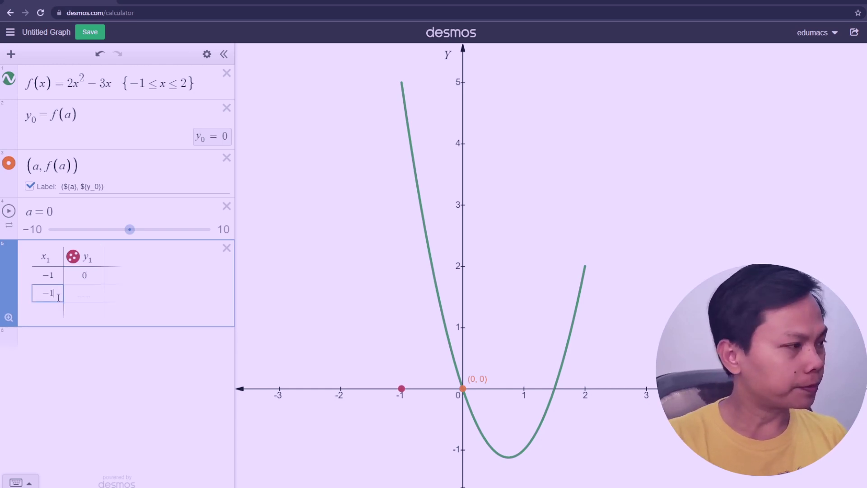
left_click(88, 294)
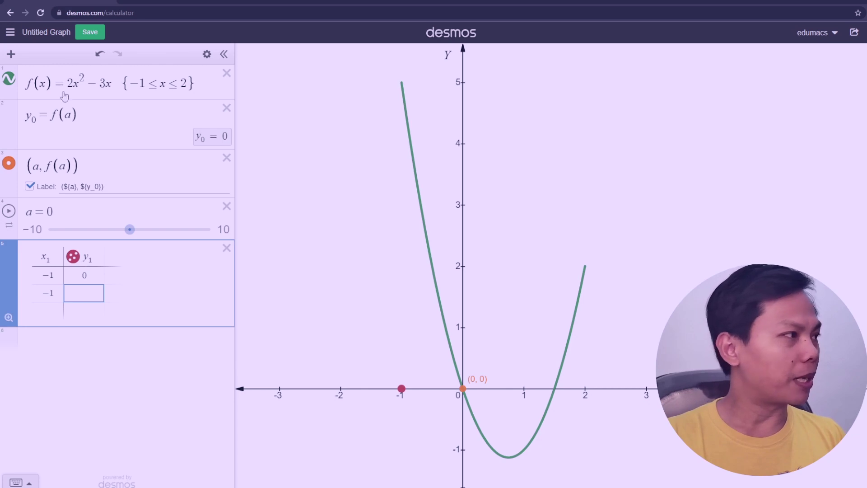
type("f(-1)")
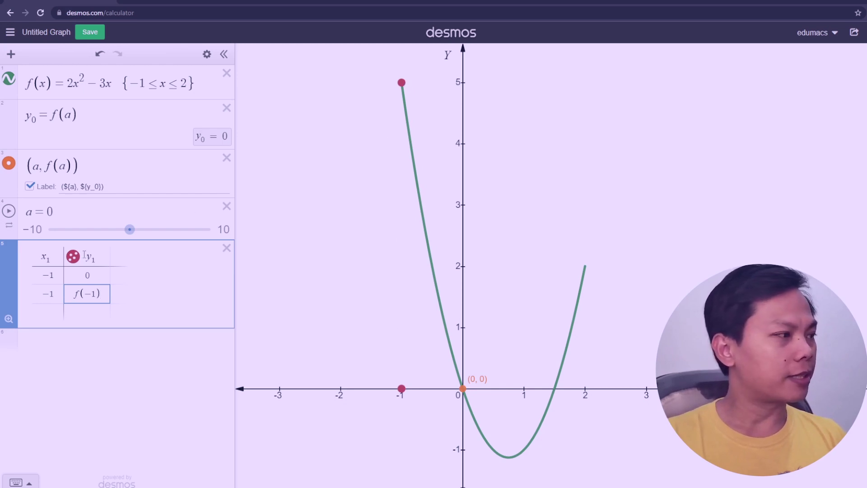
Step: Connect the two points of the table with a dashed line
left_click(207, 55)
left_click(73, 259)
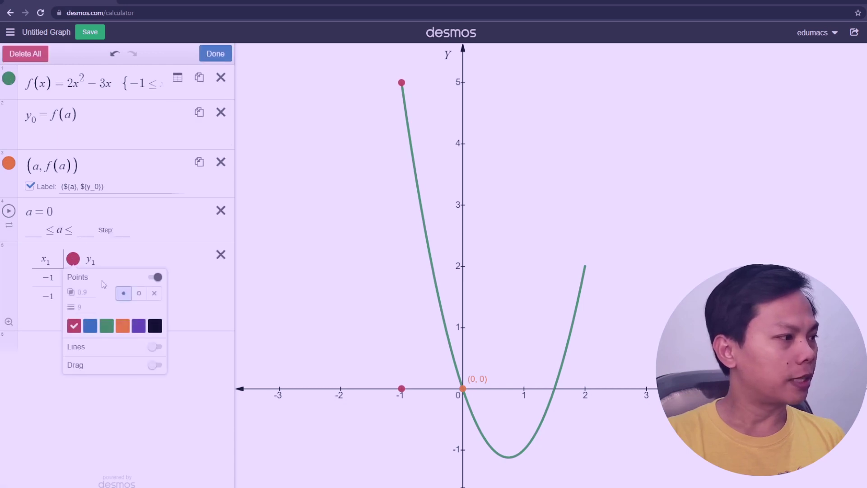
left_click(155, 347)
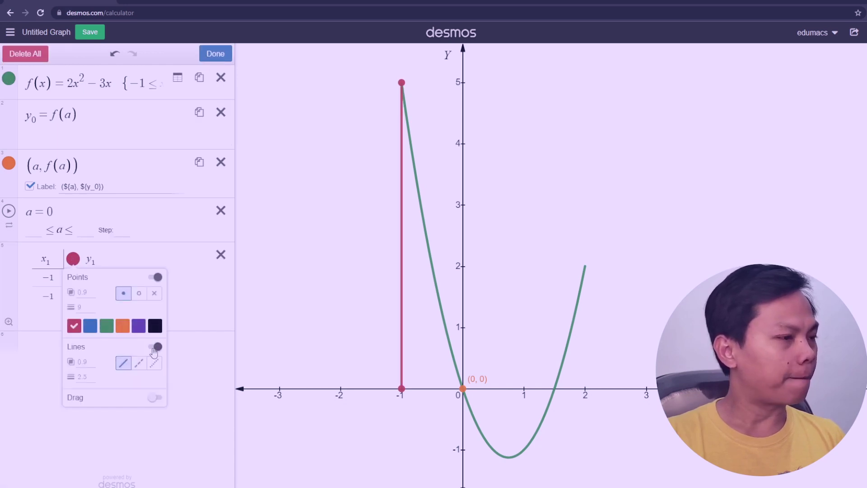
left_click(139, 362)
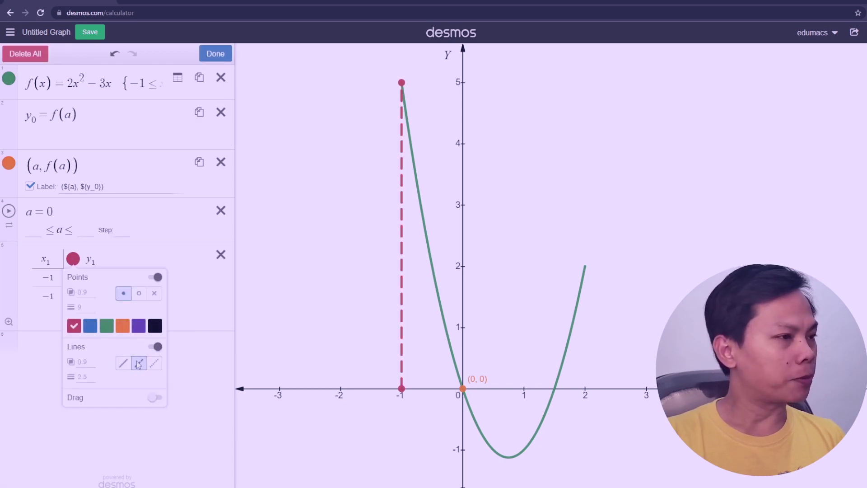
left_click(215, 55)
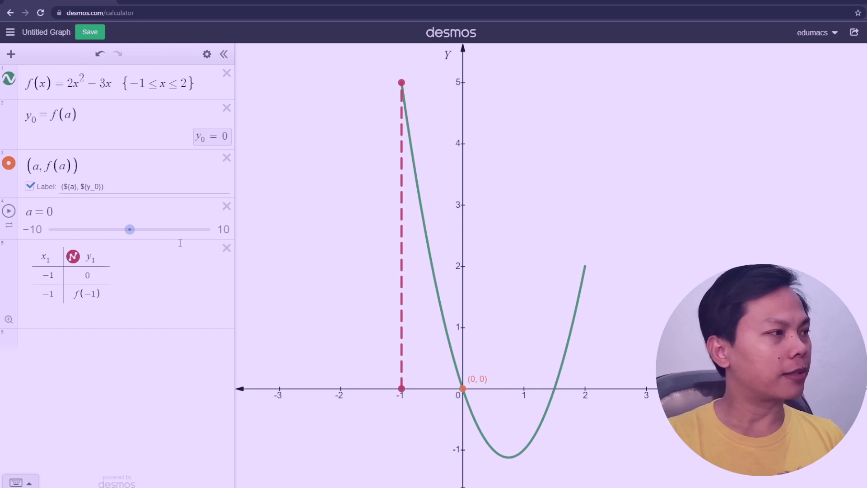
Step: Set slider a to −0.2 and replace the lower bound of the domain restriction on f(x) with a
left_click_drag(130, 229, 128, 229)
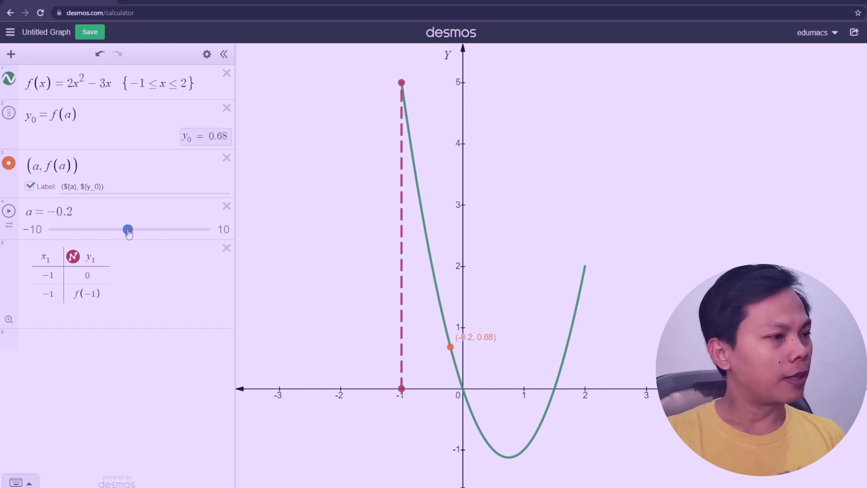
left_click(137, 83)
left_click_drag(138, 83, 133, 83)
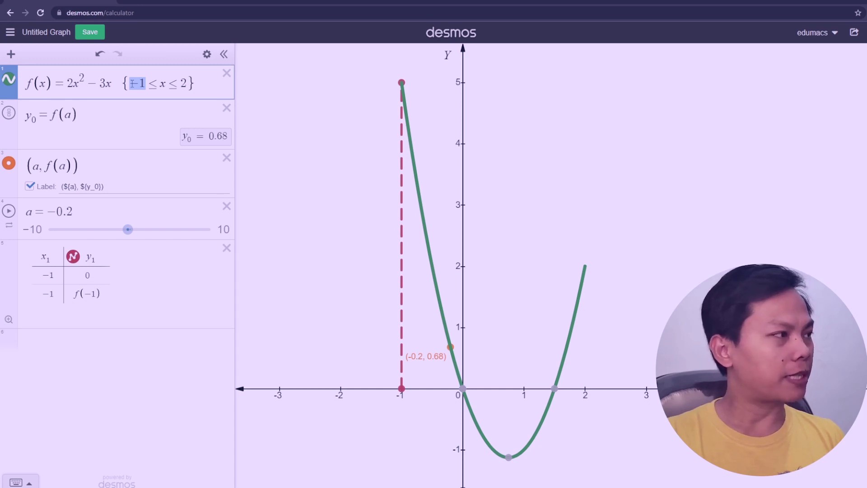
type("a")
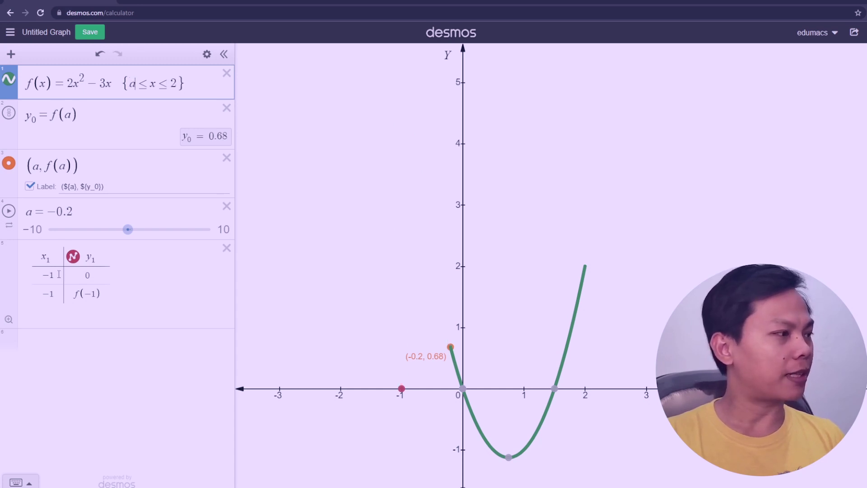
Step: Replace each −1 in the table with a so its points are (a, 0) and (a, f(a)), and set slider a to −1
left_click_drag(59, 274, 81, 295)
type("aa")
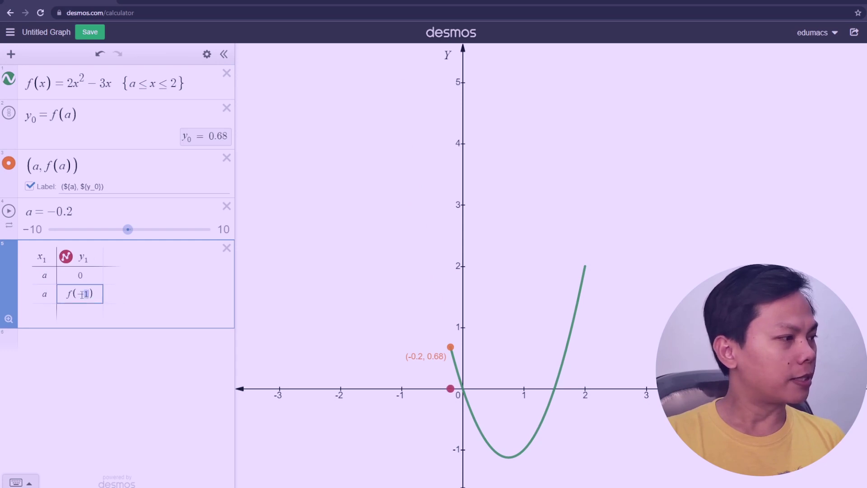
type("a")
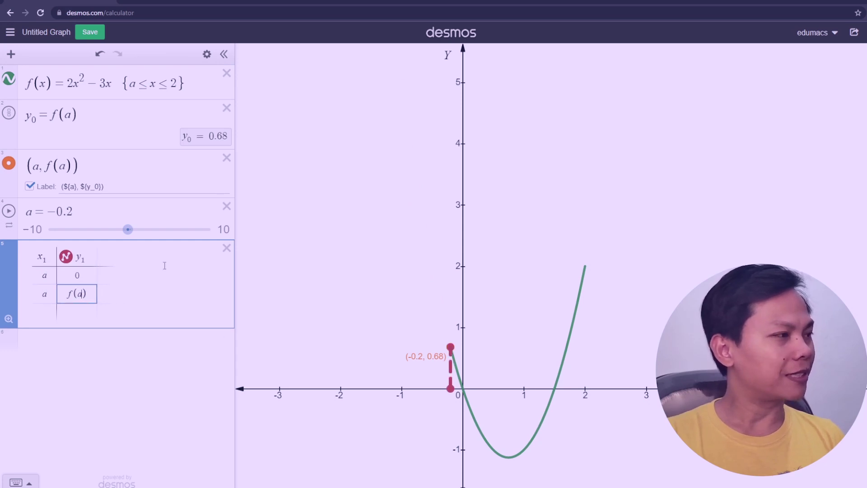
left_click_drag(128, 230, 120, 240)
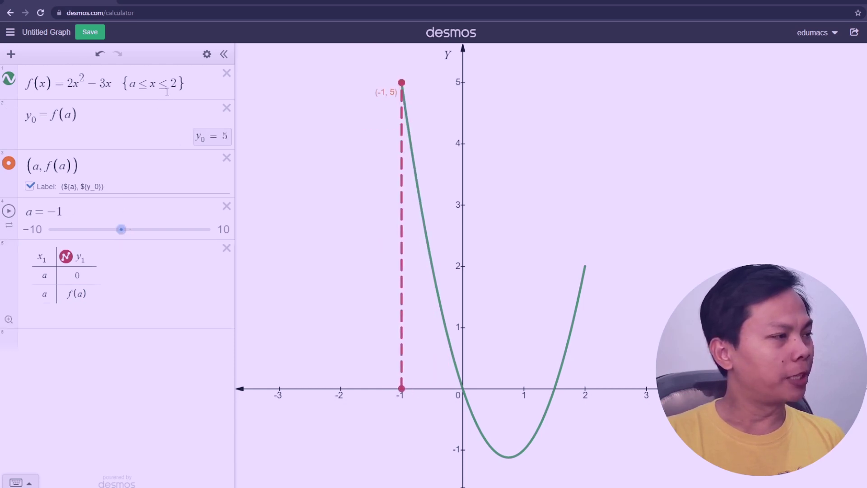
Step: Replace the upper bound of the domain restriction on f(x) with b and add a slider for b
left_click(166, 91)
key("Delete")
type("b")
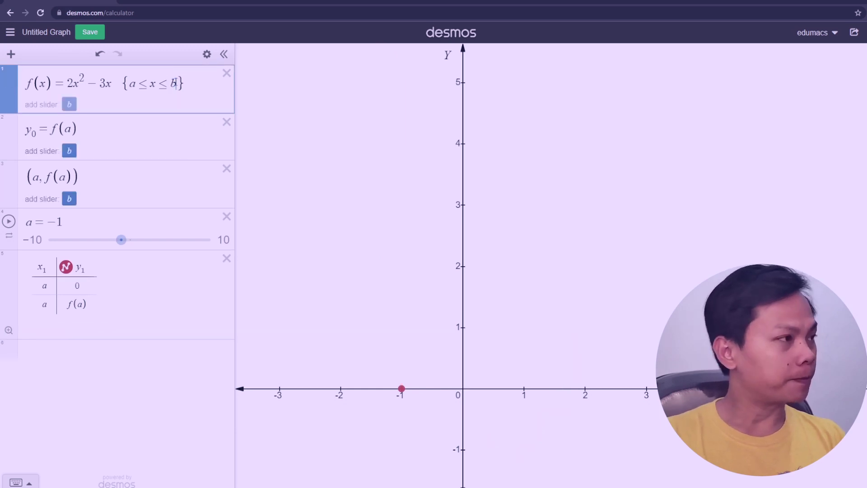
left_click(69, 104)
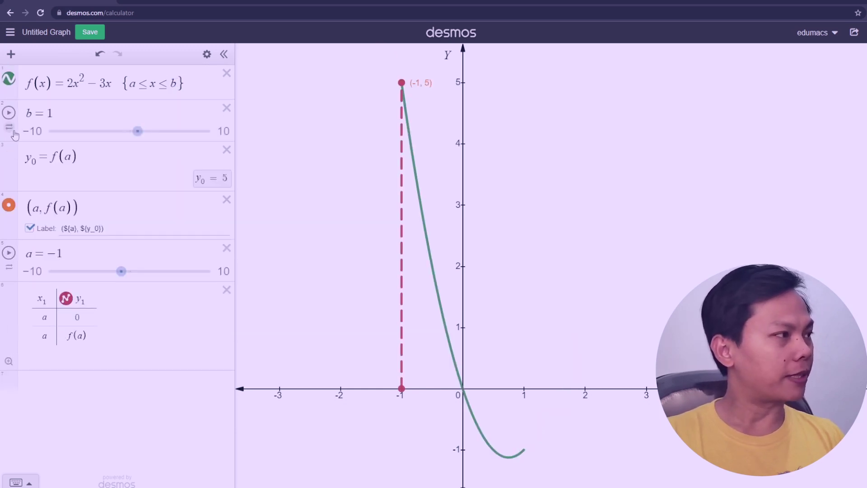
Step: Move the slider for b below the table in the expression list and set b to 2.2
left_click_drag(15, 135, 18, 359)
mouse_move(137, 360)
left_mouse_down()
mouse_move(129, 361)
mouse_move(146, 364)
left_mouse_up()
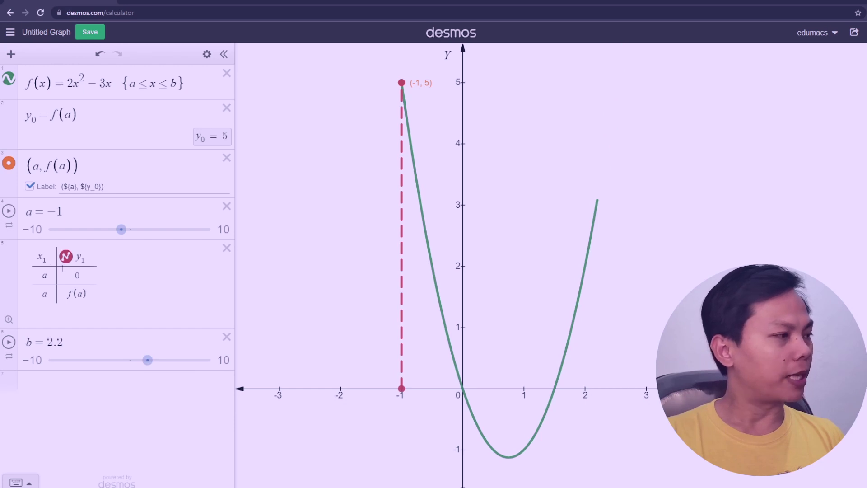
Step: Add a second table below slider b containing the points (b, 0) and (b, f(b))
left_click(126, 344)
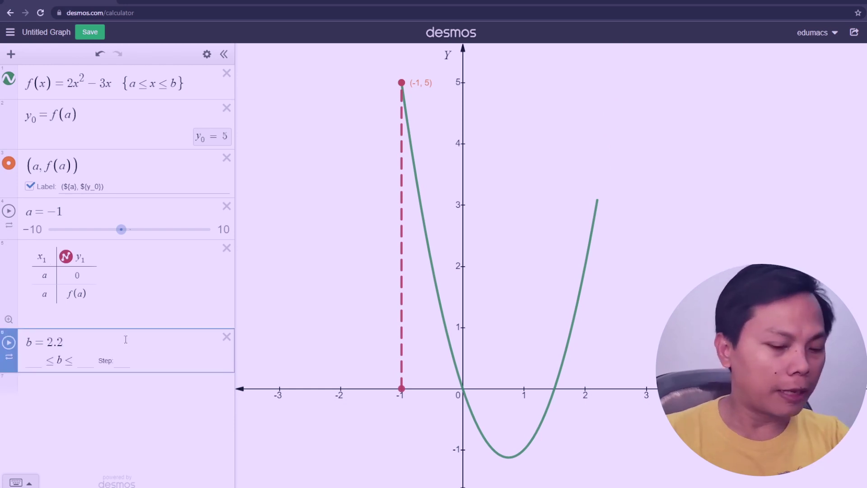
left_click(8, 58)
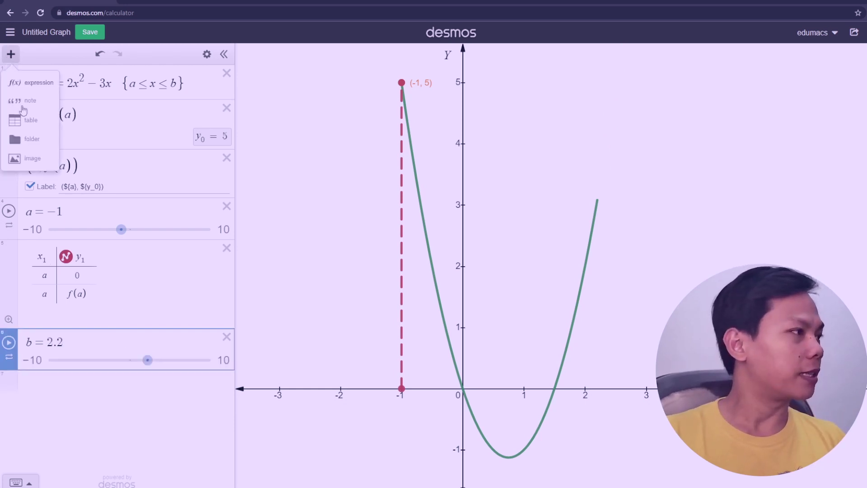
left_click(31, 127)
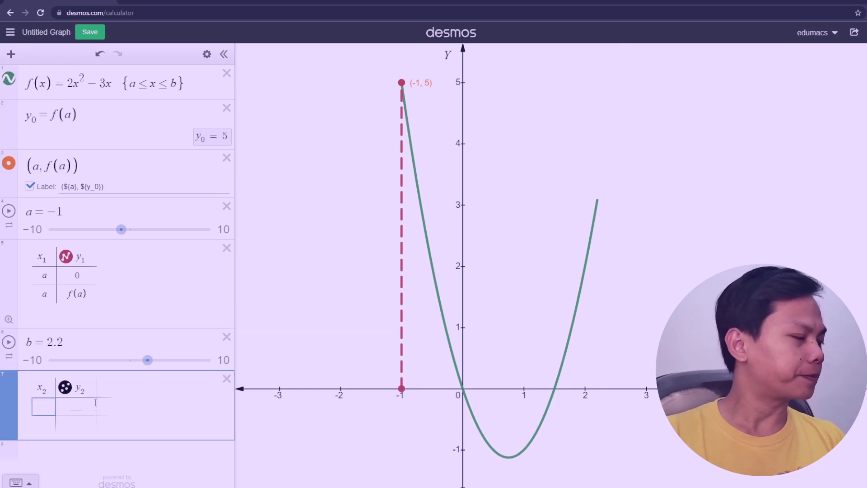
type("b")
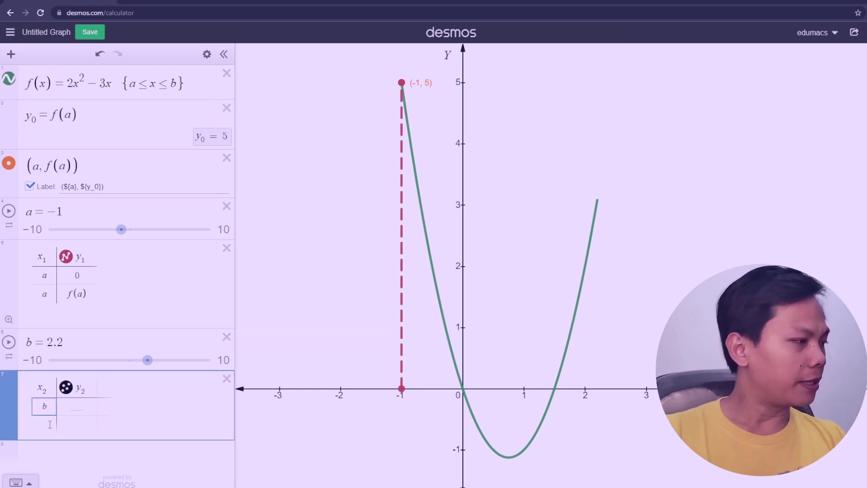
left_click(50, 423)
type("b")
left_click(78, 408)
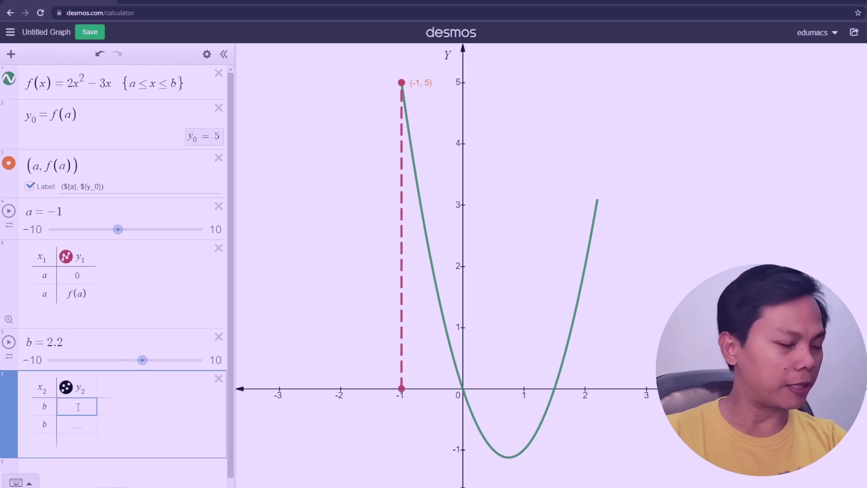
type("0")
left_click(82, 424)
type("f(b")
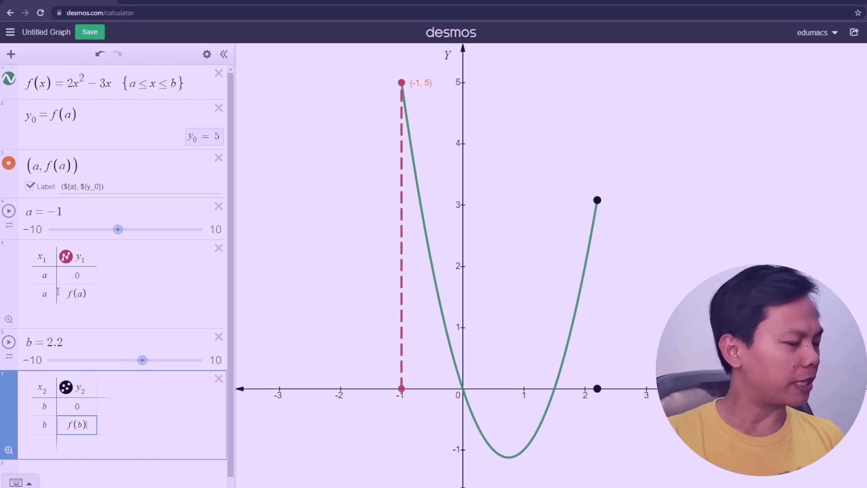
Step: Connect the two points of the second table, at x = b, with a dashed line
left_click(206, 54)
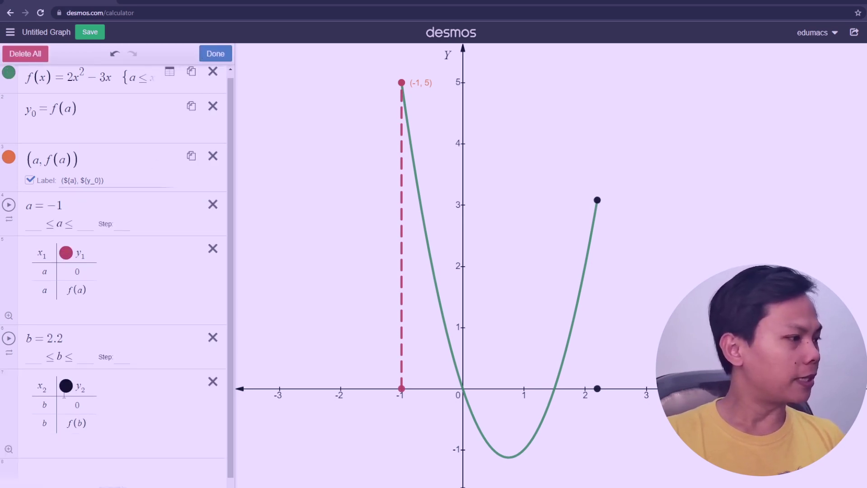
left_click(66, 386)
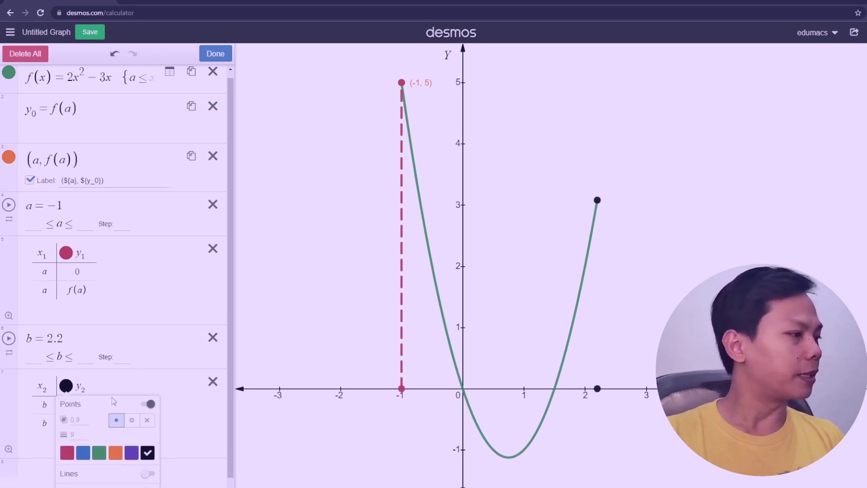
scroll(124, 371, "down", 1)
left_click(66, 376)
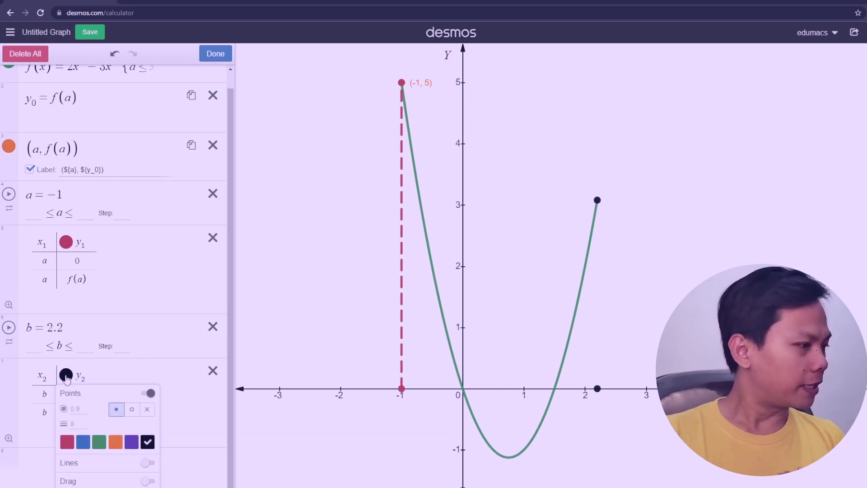
left_click(150, 463)
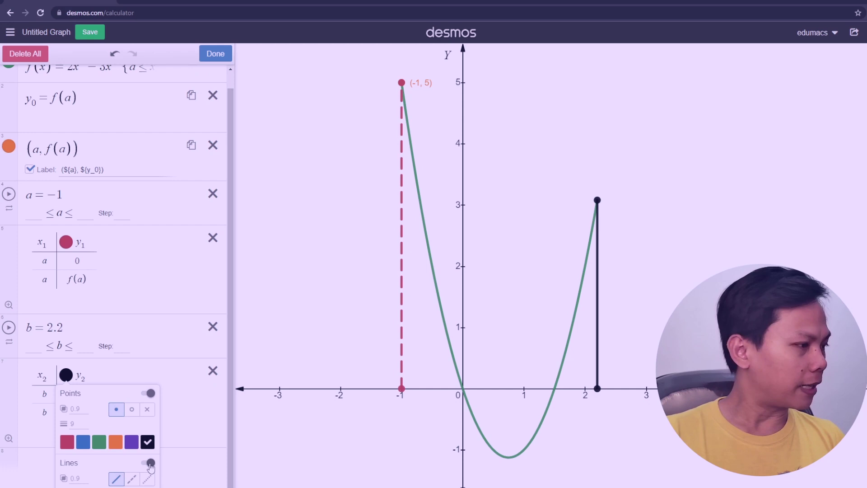
left_click(132, 479)
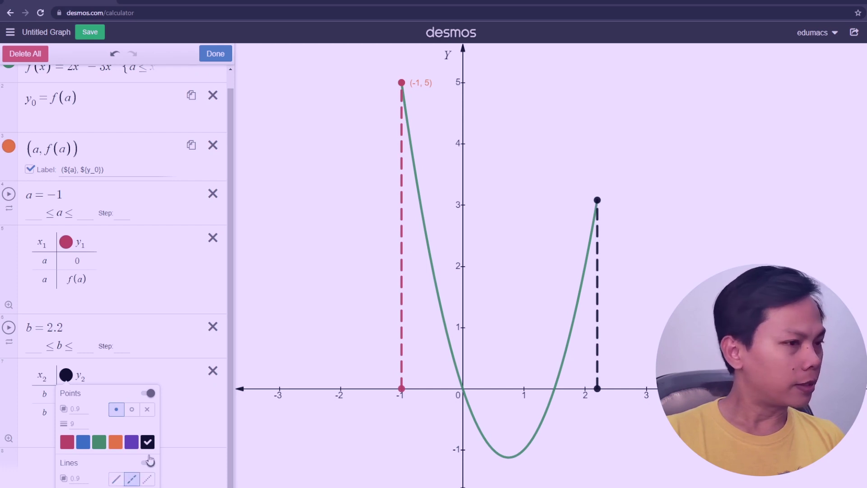
left_click(214, 55)
left_click(216, 54)
mouse_move(143, 353)
left_mouse_down()
mouse_move(134, 353)
mouse_move(143, 353)
left_mouse_up()
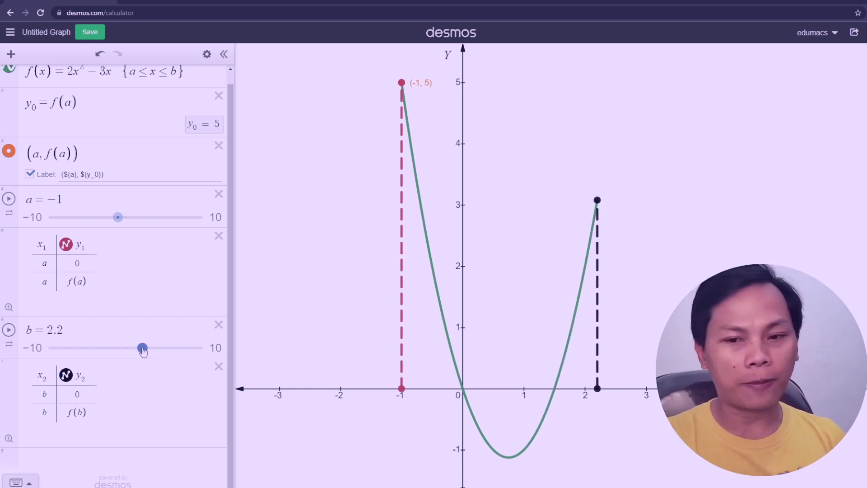